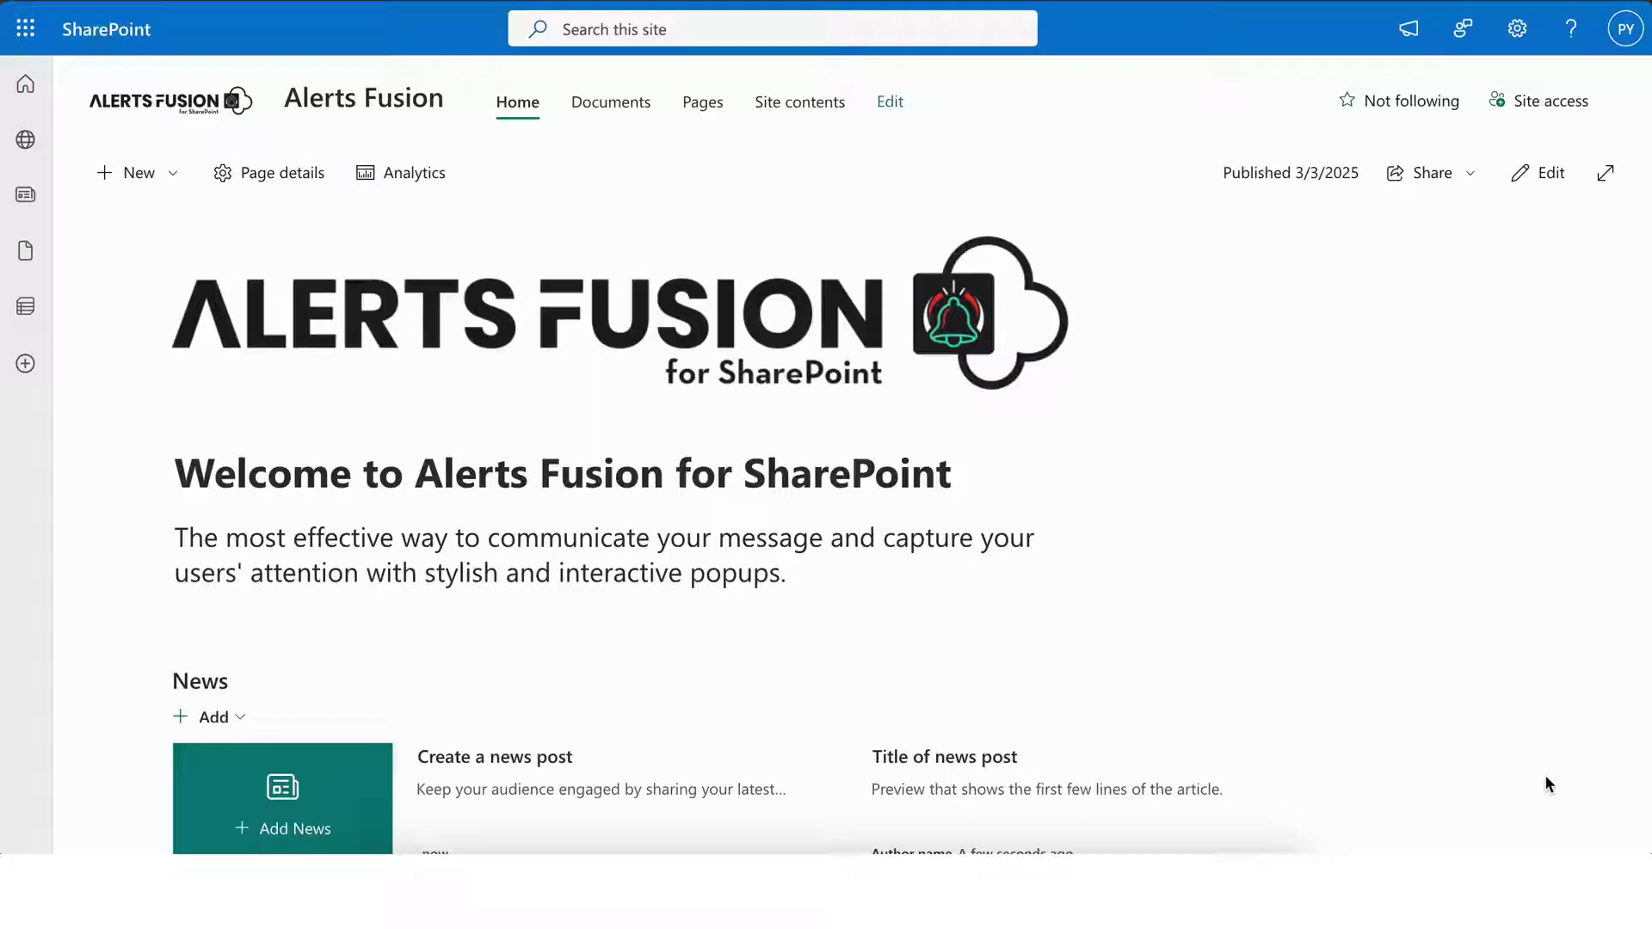
# Step: Add an Alerts Fusion web part to the empty section and open its property pane
pyautogui.click(1536, 172)
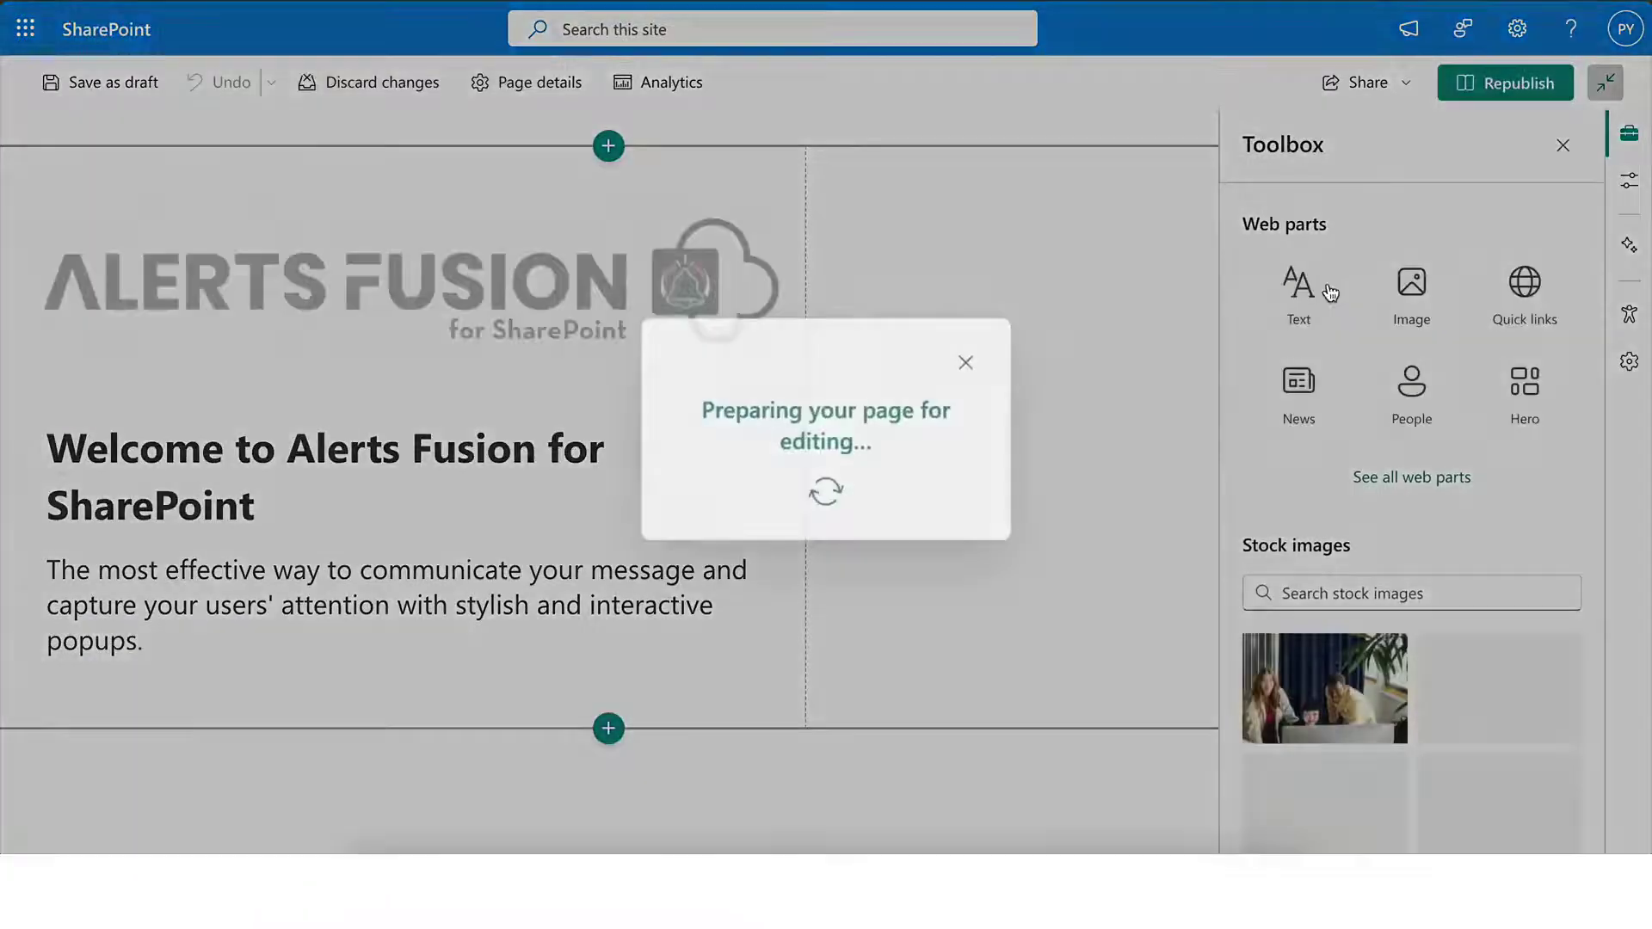
pyautogui.scroll(-3, 609, 575)
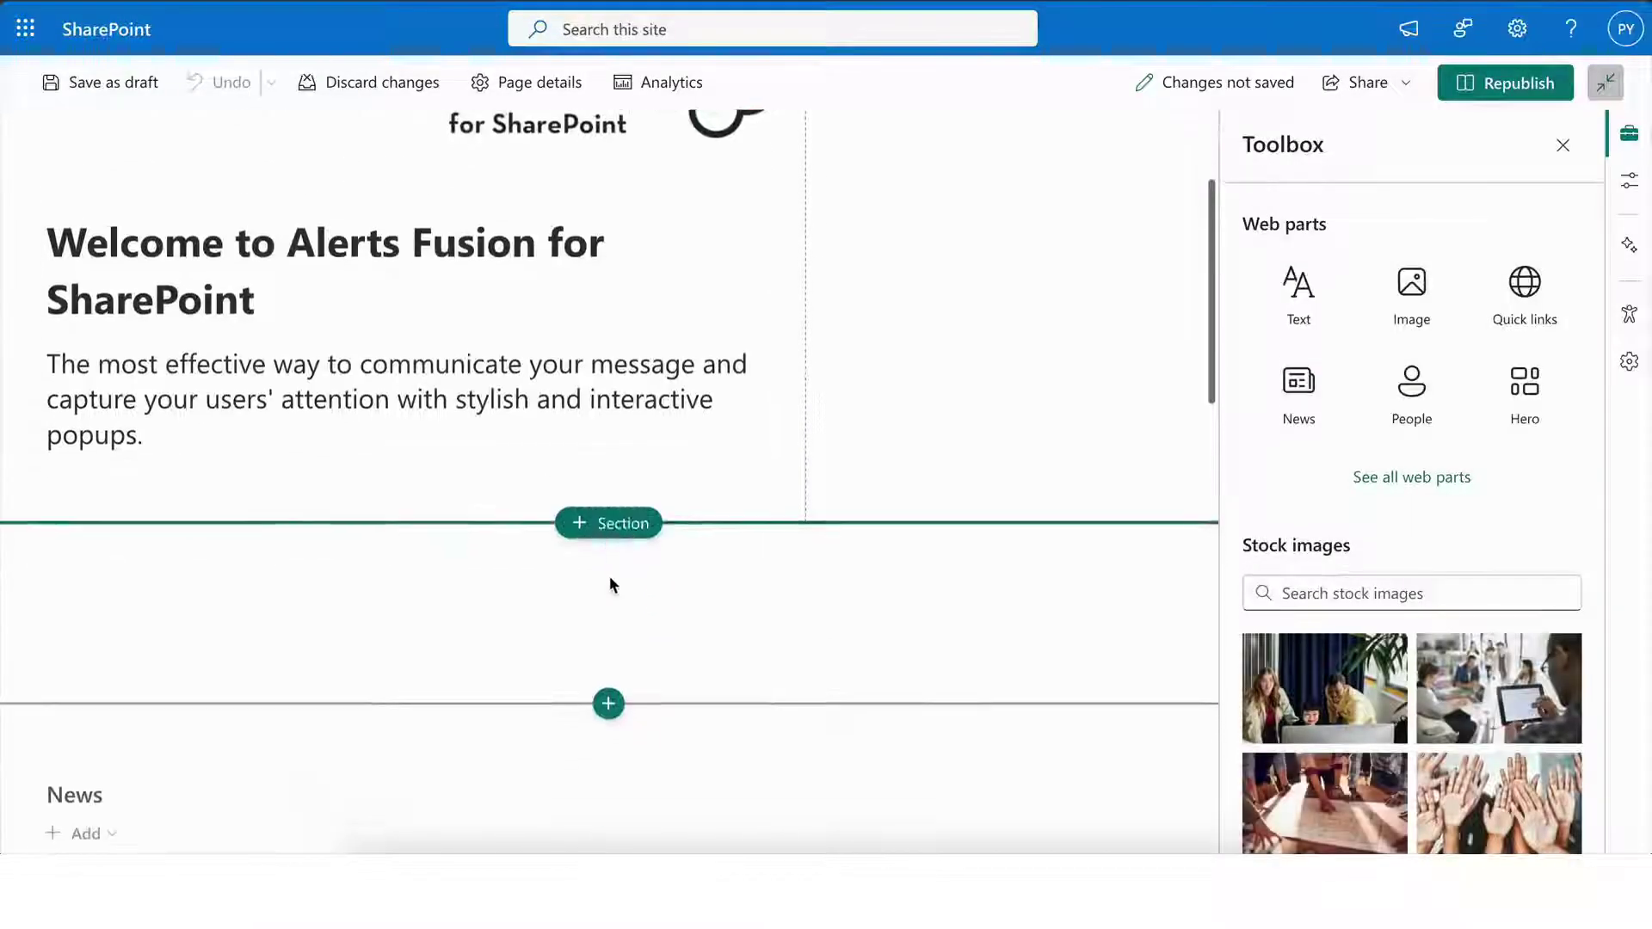
pyautogui.click(607, 525)
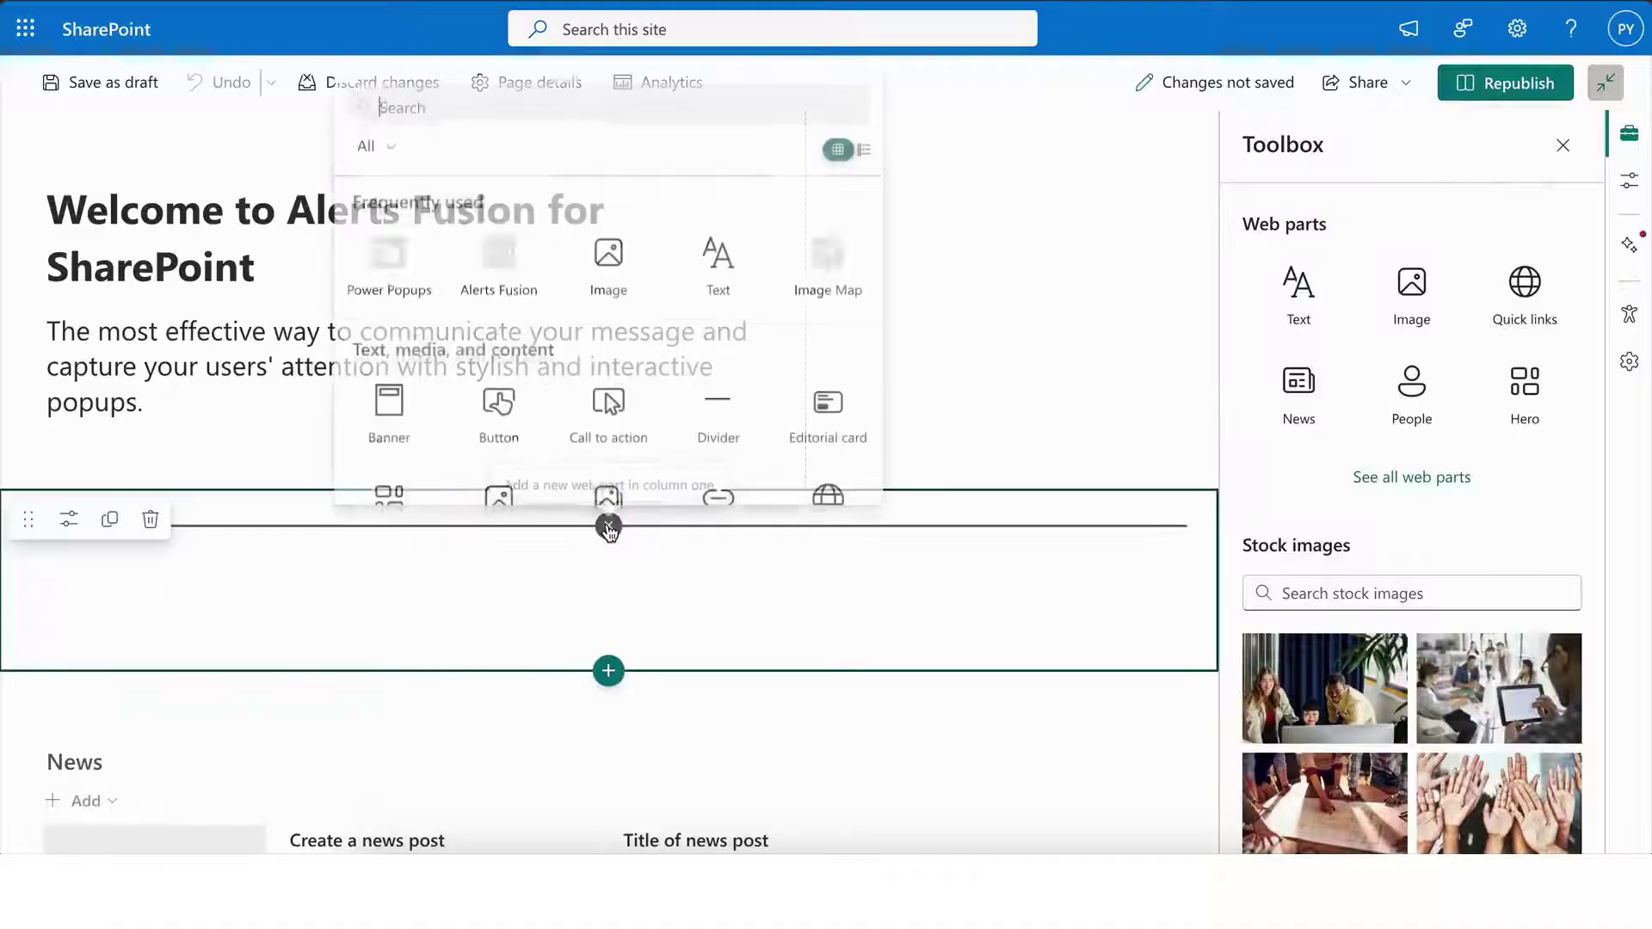
pyautogui.click(507, 293)
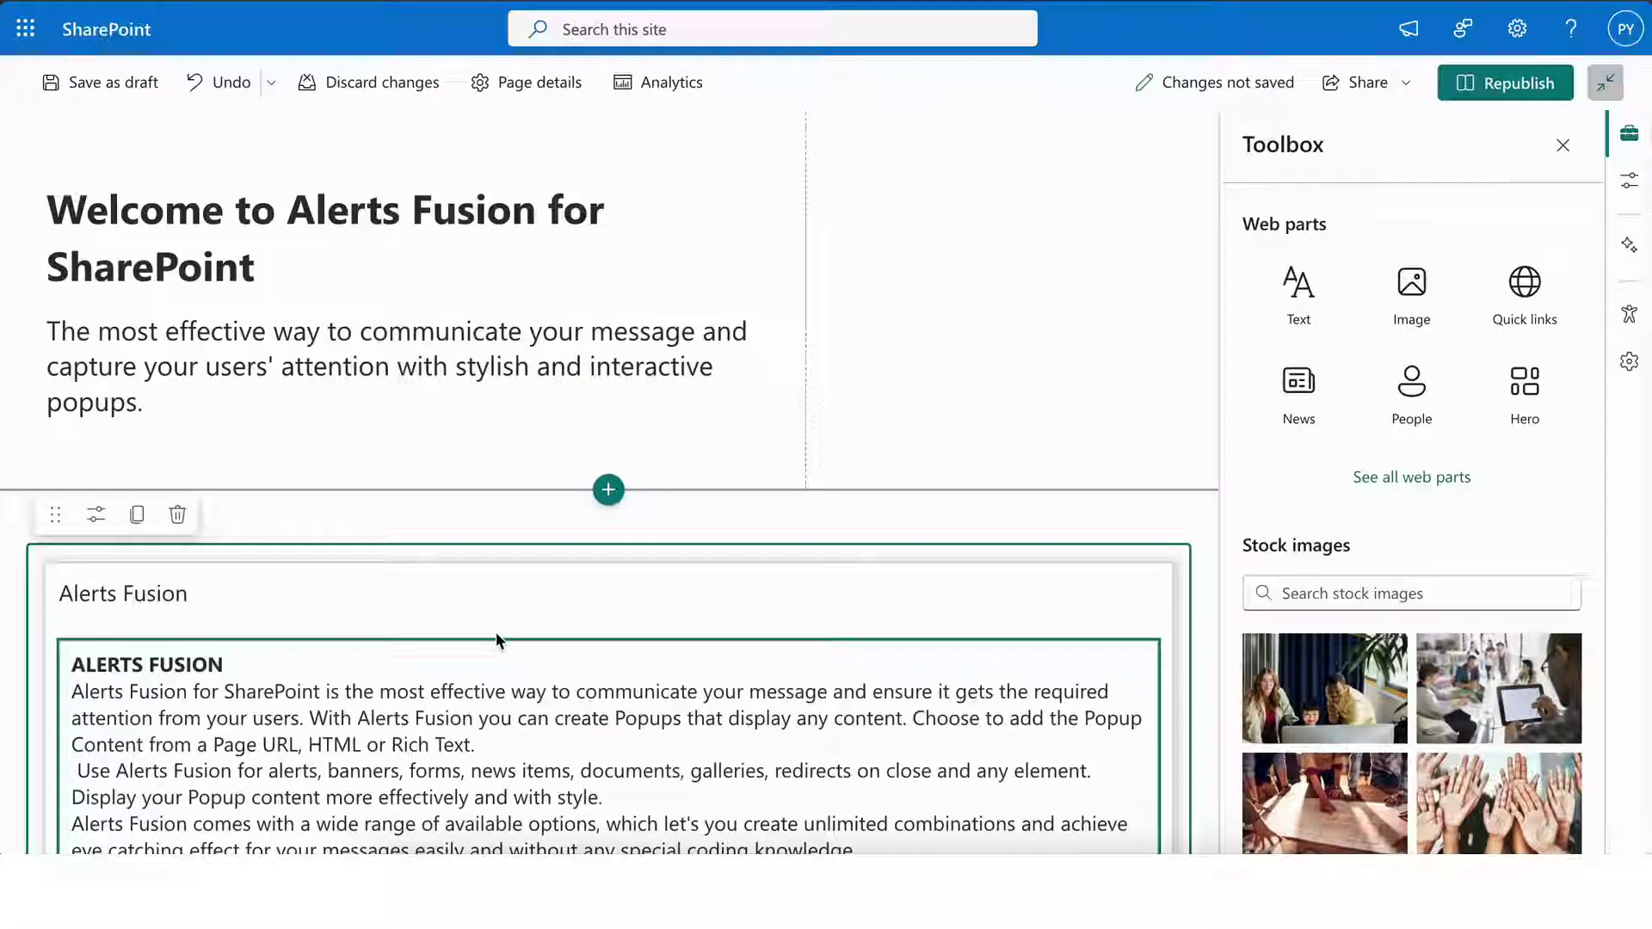
pyautogui.scroll(-3, 496, 633)
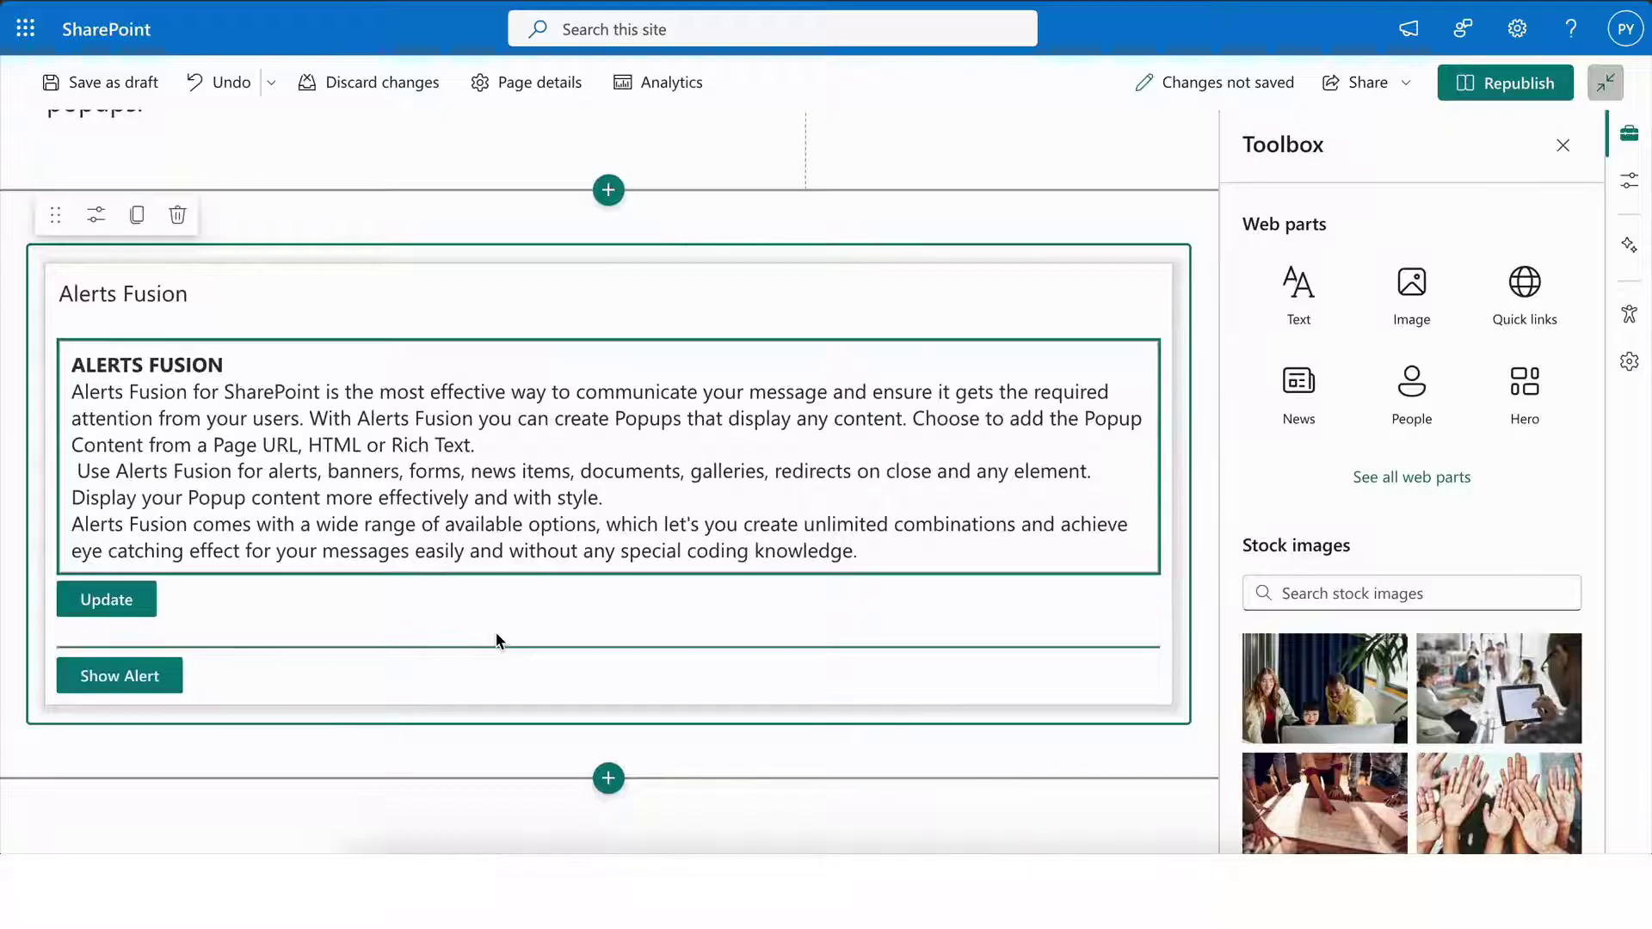
pyautogui.click(1563, 145)
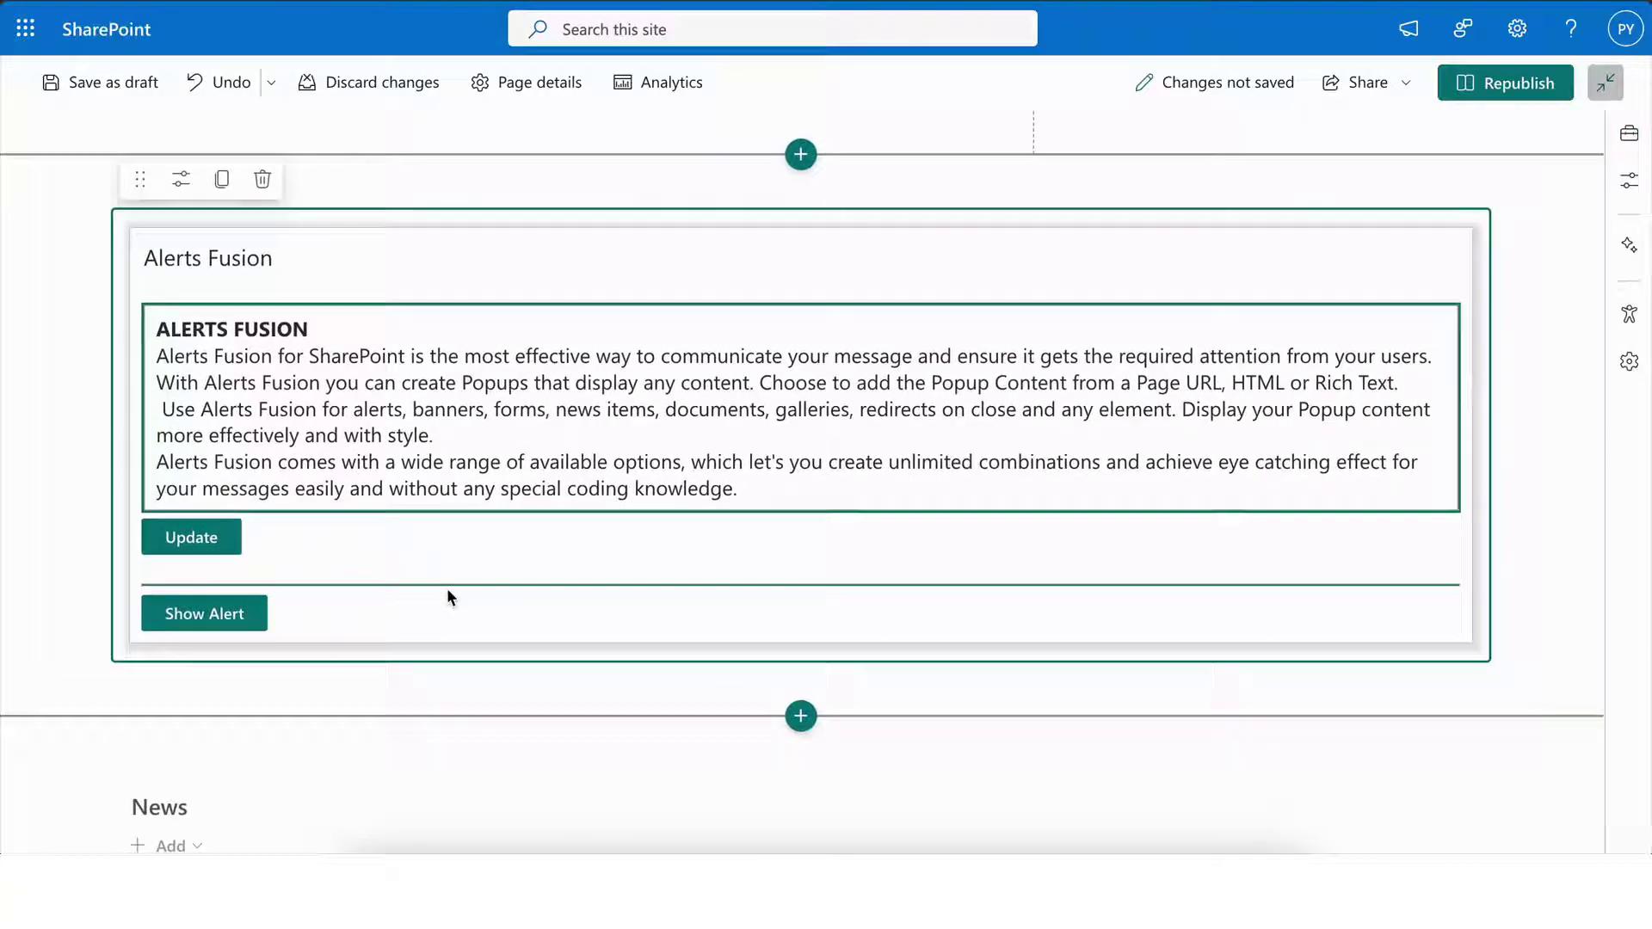
pyautogui.click(181, 179)
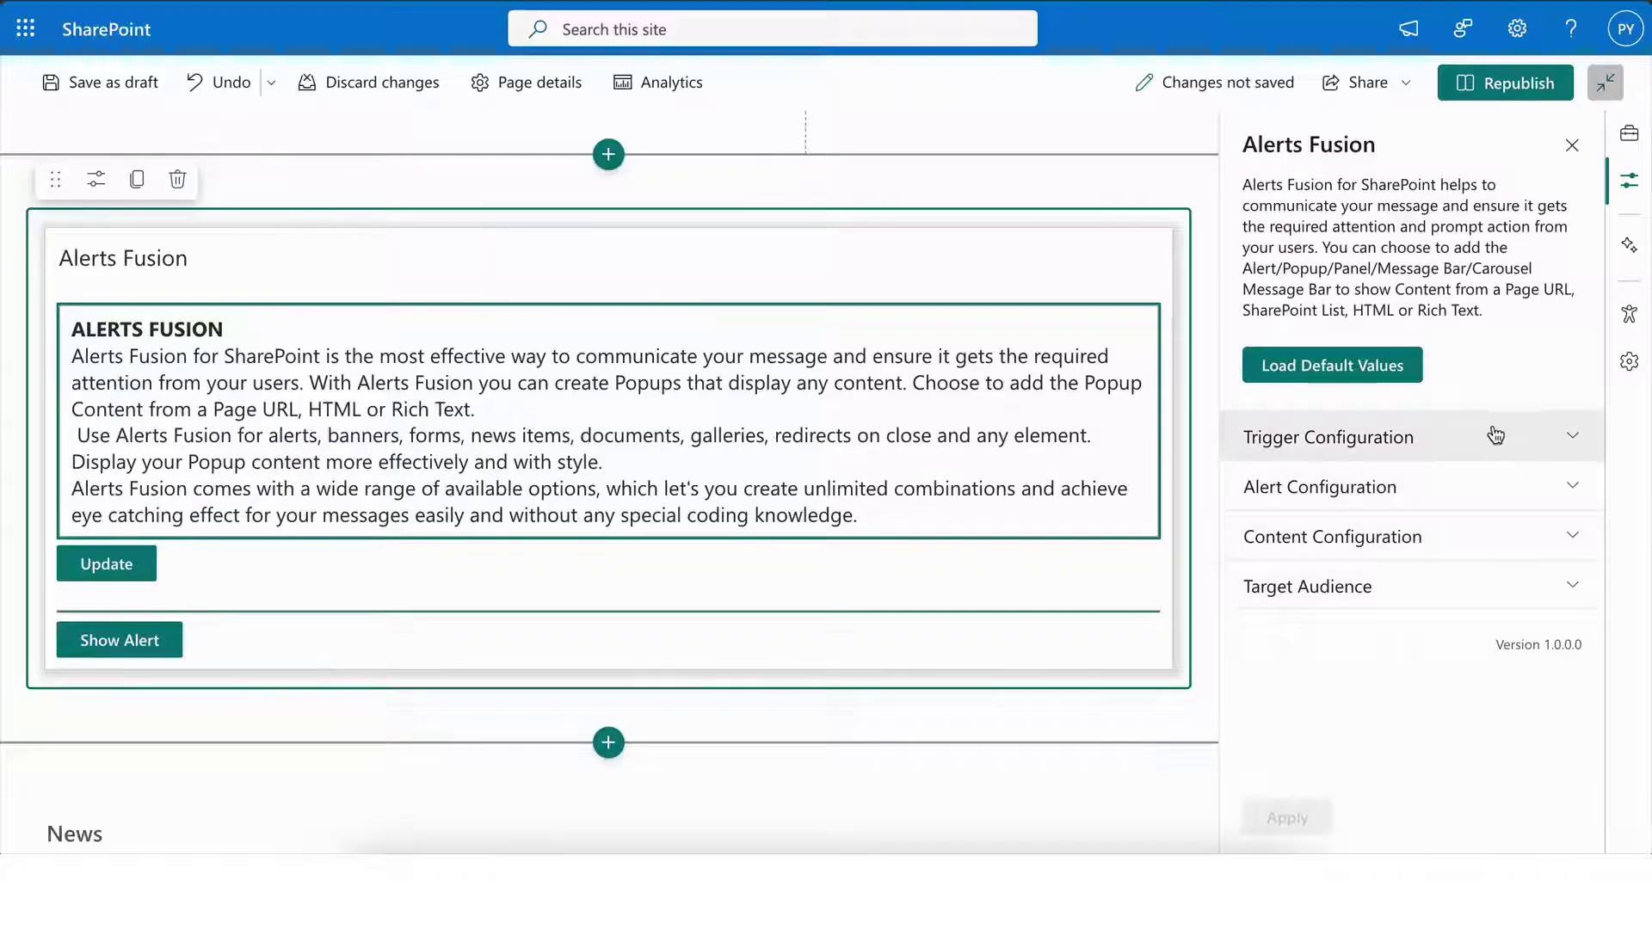
# Step: Keep Button as the alert trigger and relabel it from 'Show Alert' to 'Show Message'
pyautogui.click(1564, 442)
pyautogui.scroll(-1, 1417, 492)
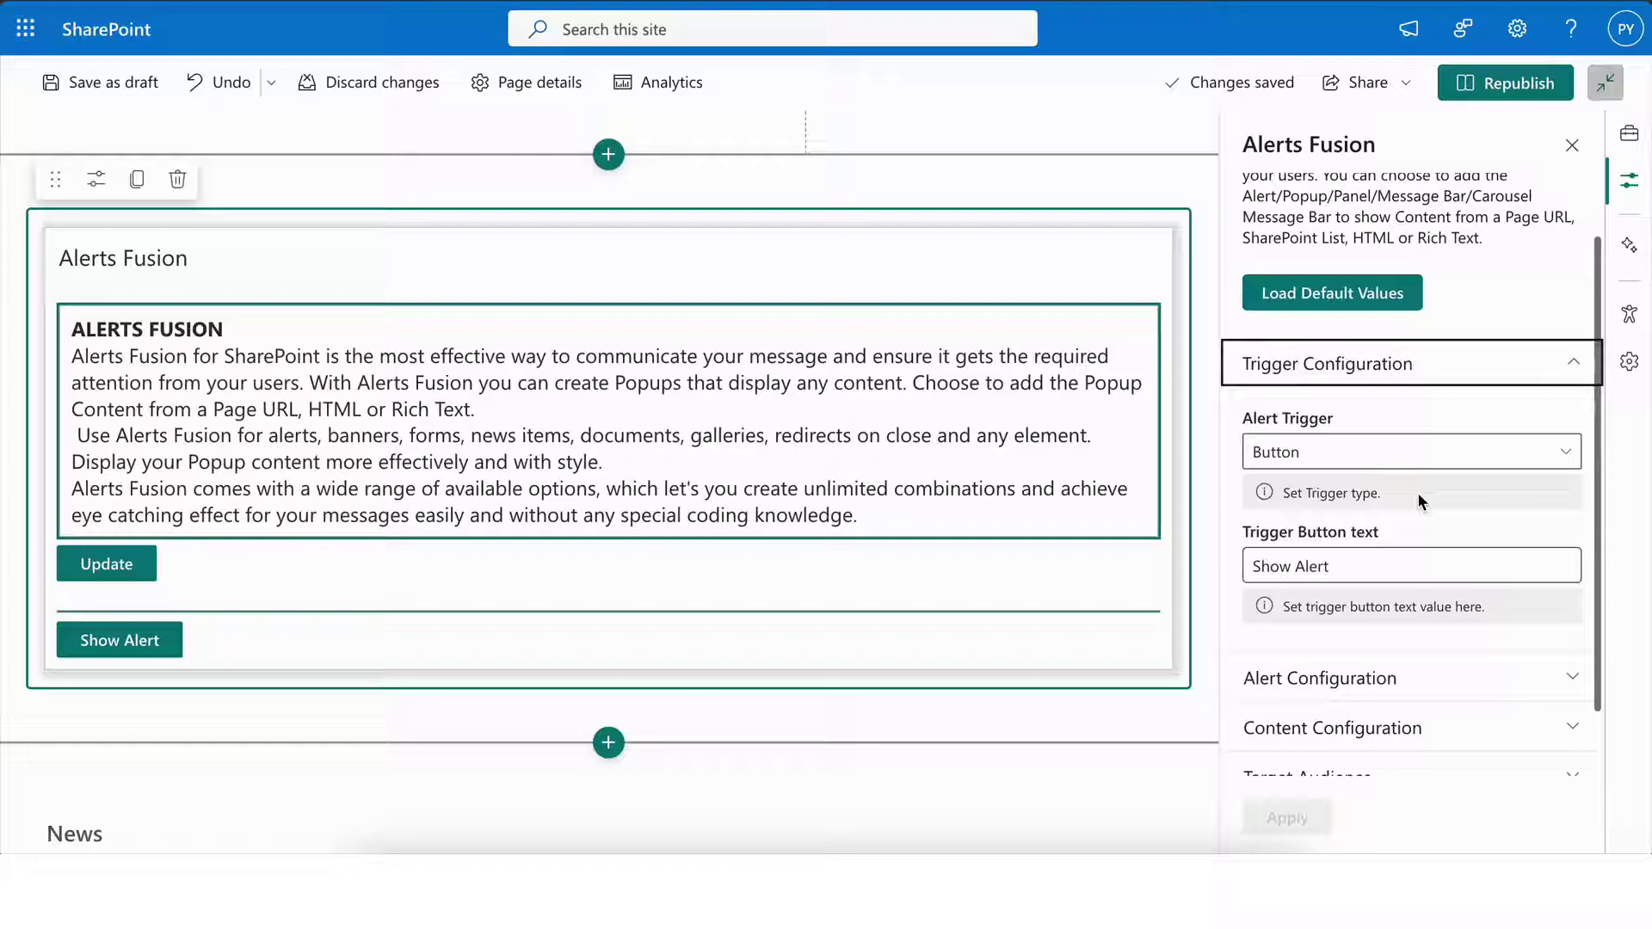
pyautogui.click(1375, 465)
pyautogui.click(1375, 465)
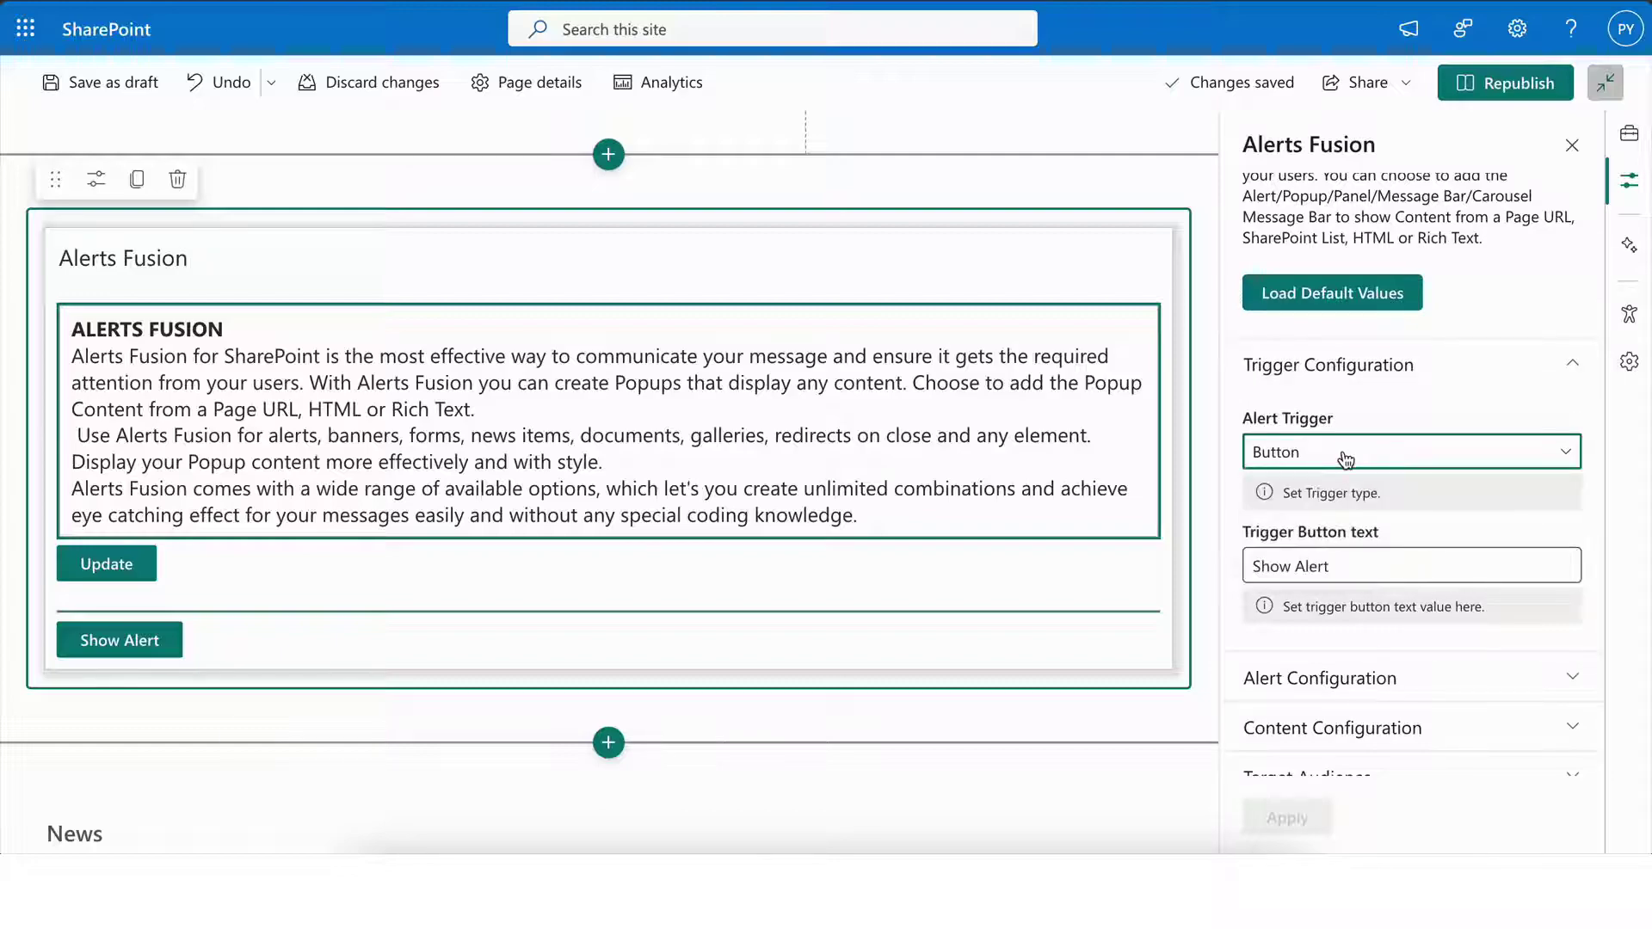
pyautogui.click(1345, 460)
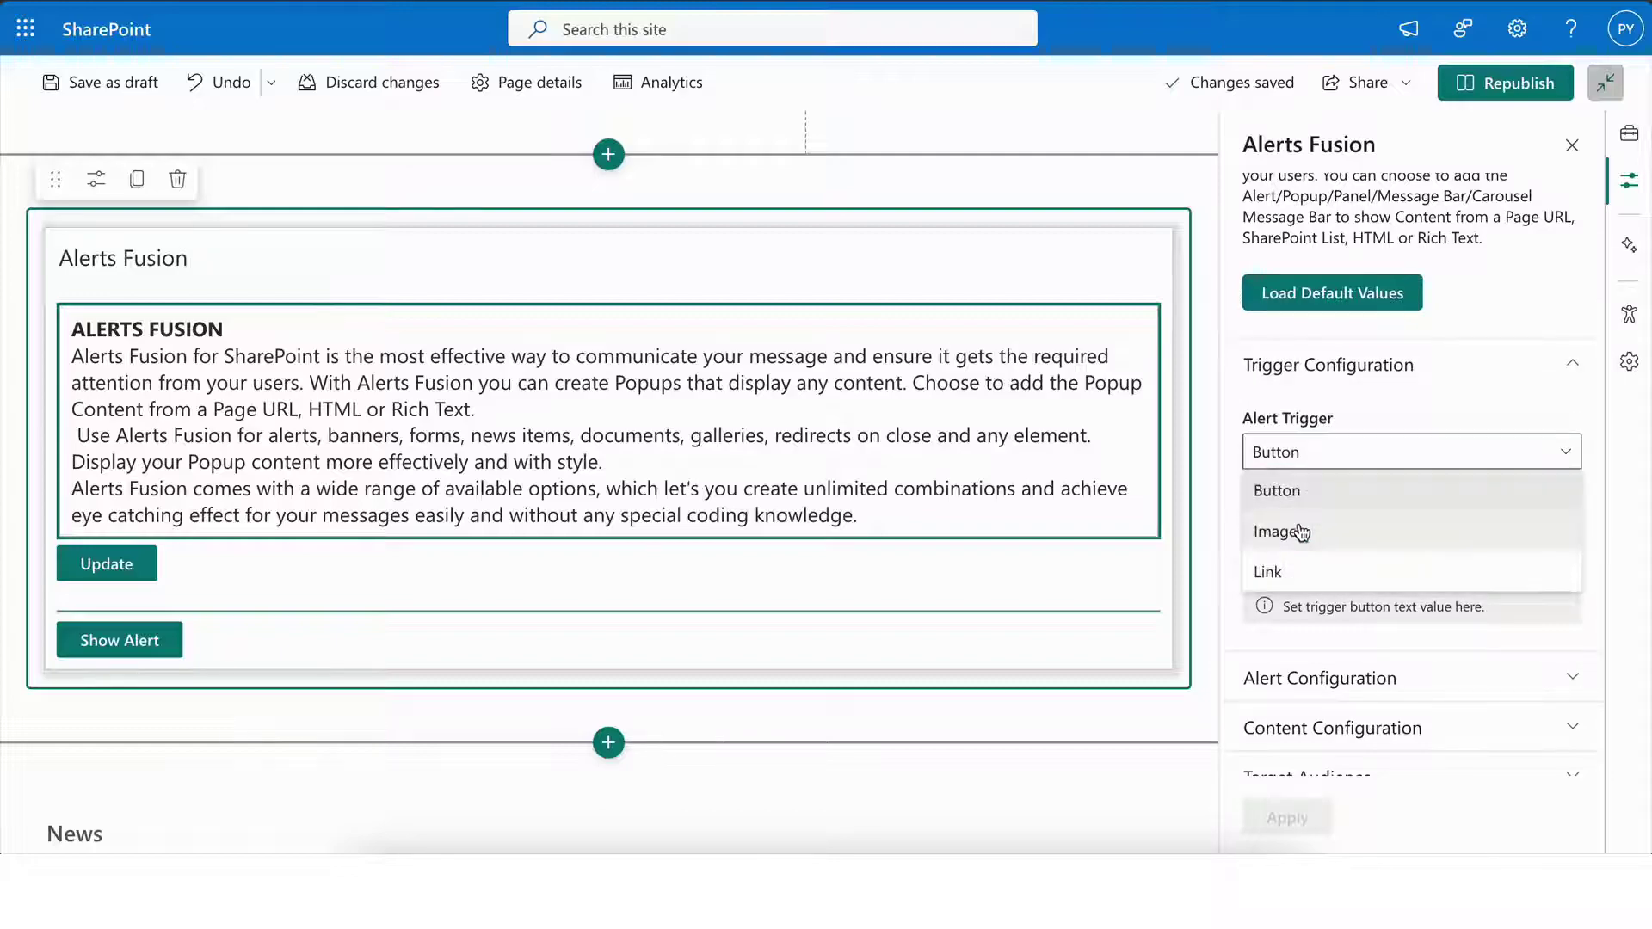
pyautogui.click(1353, 449)
pyautogui.doubleClick(1352, 564)
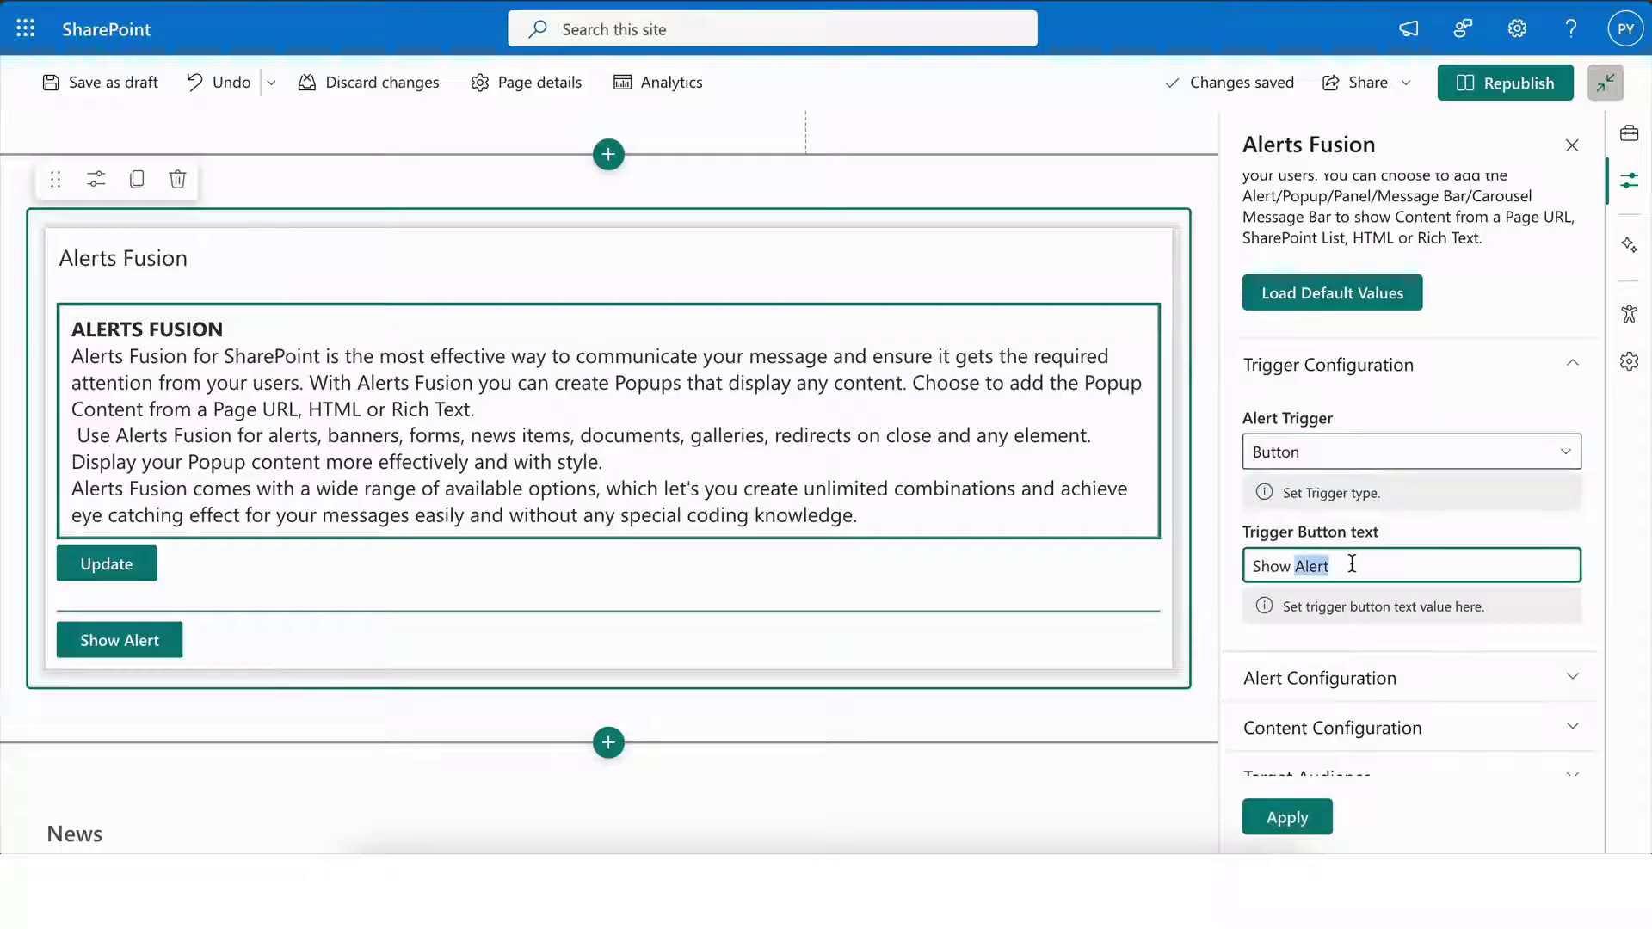
pyautogui.click(1356, 563)
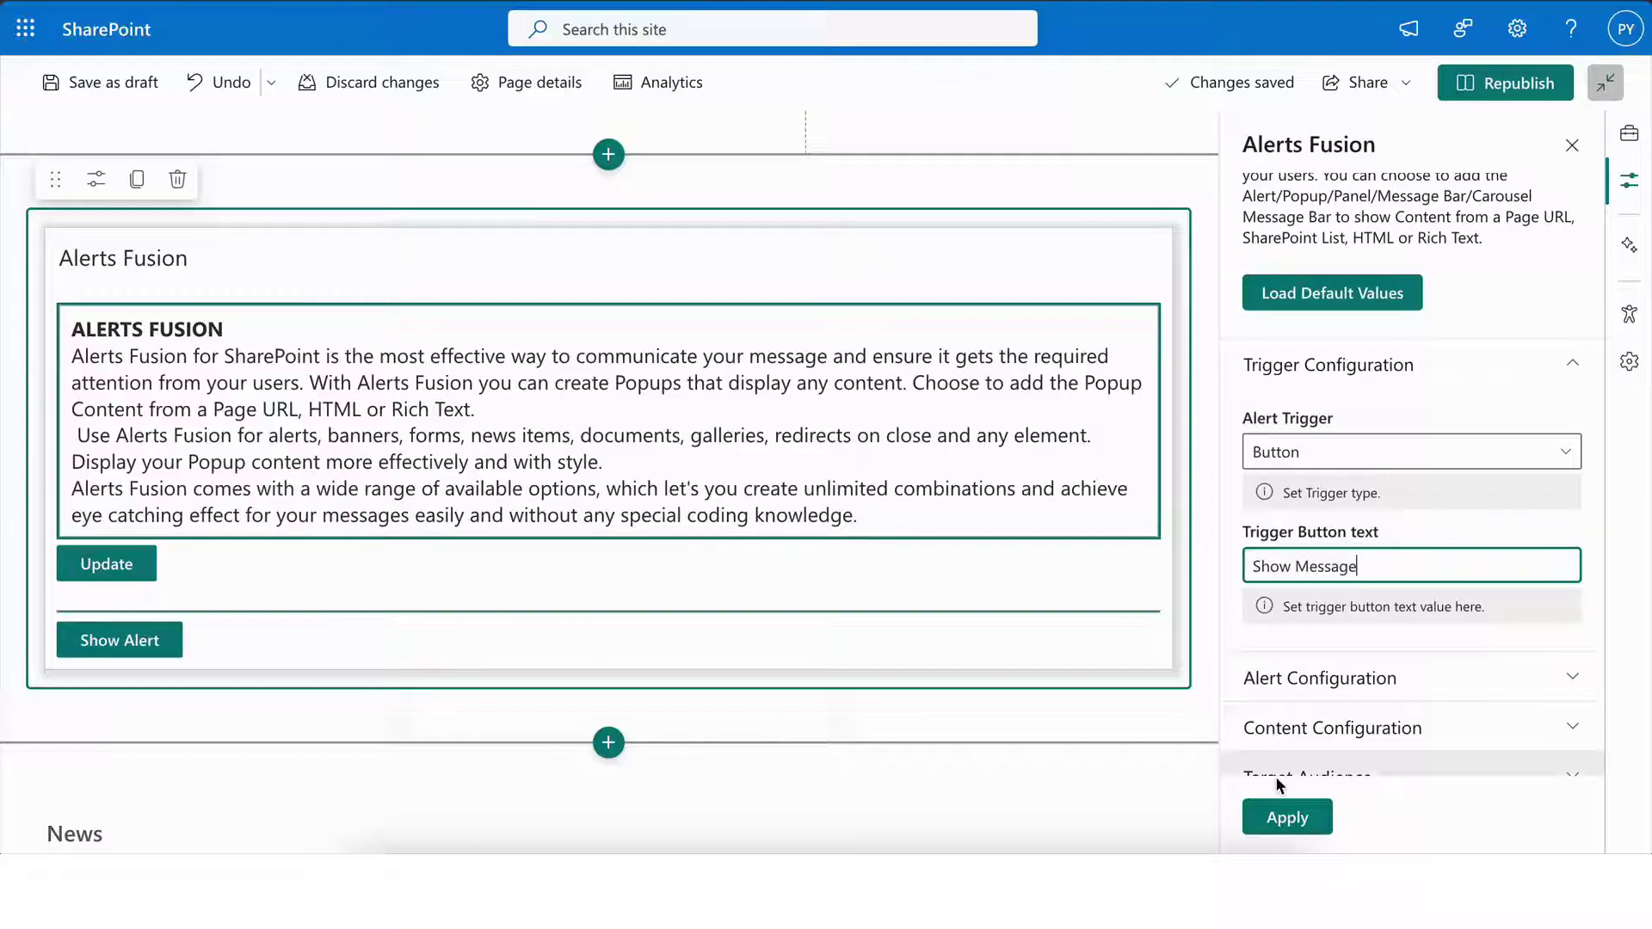
pyautogui.click(1287, 816)
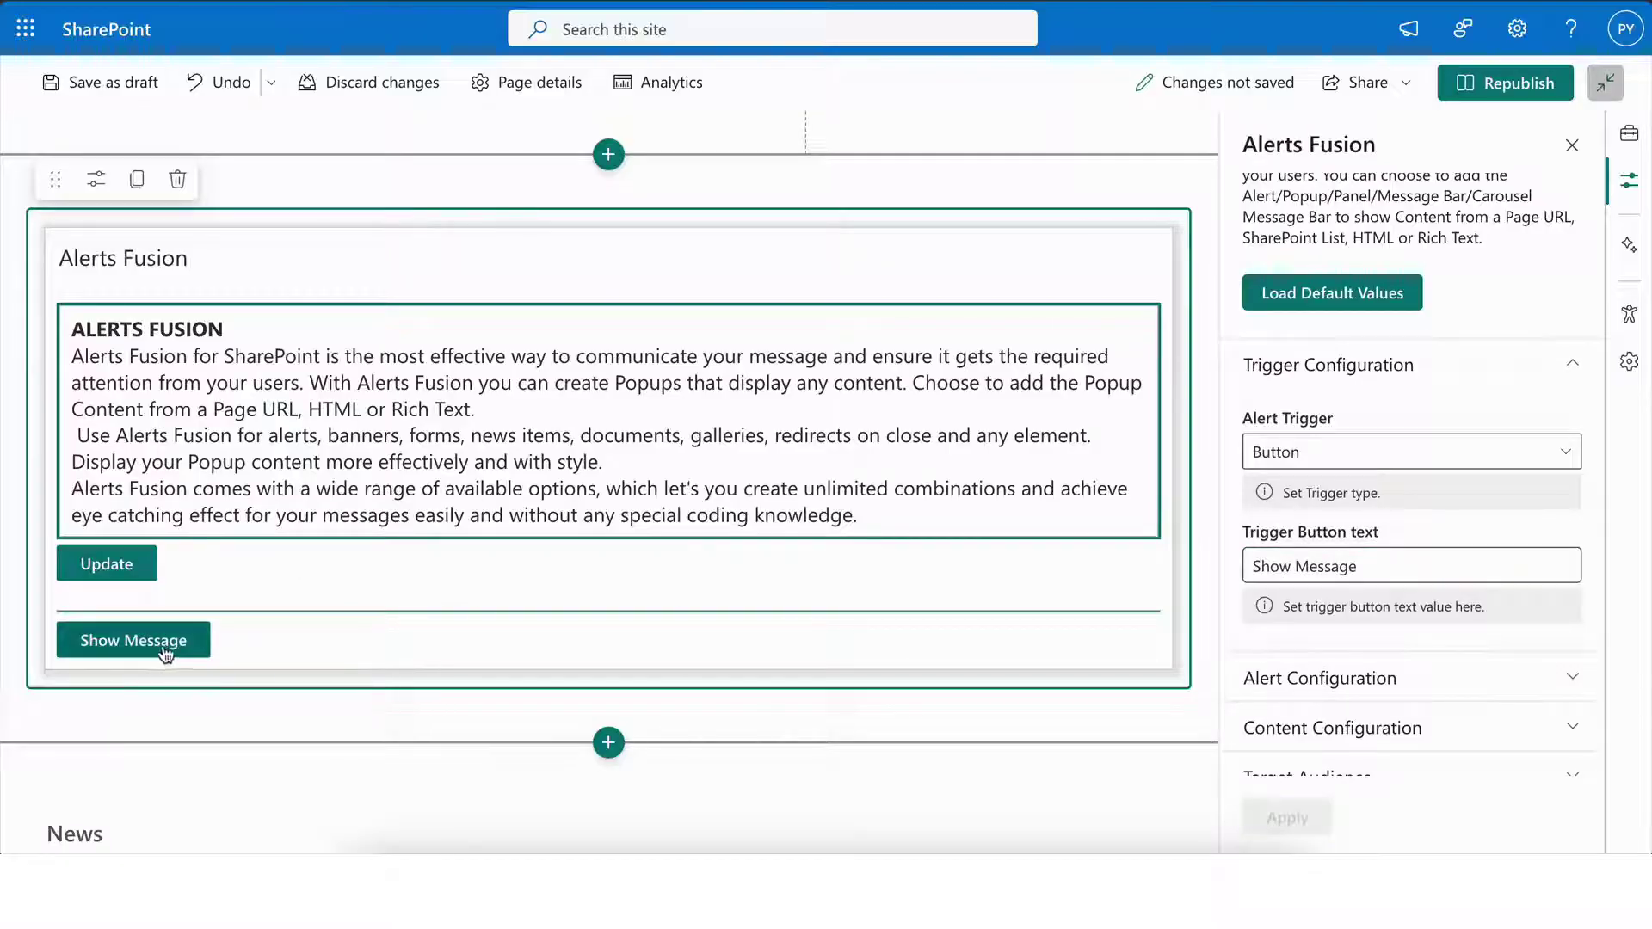
pyautogui.scroll(-1, 1394, 542)
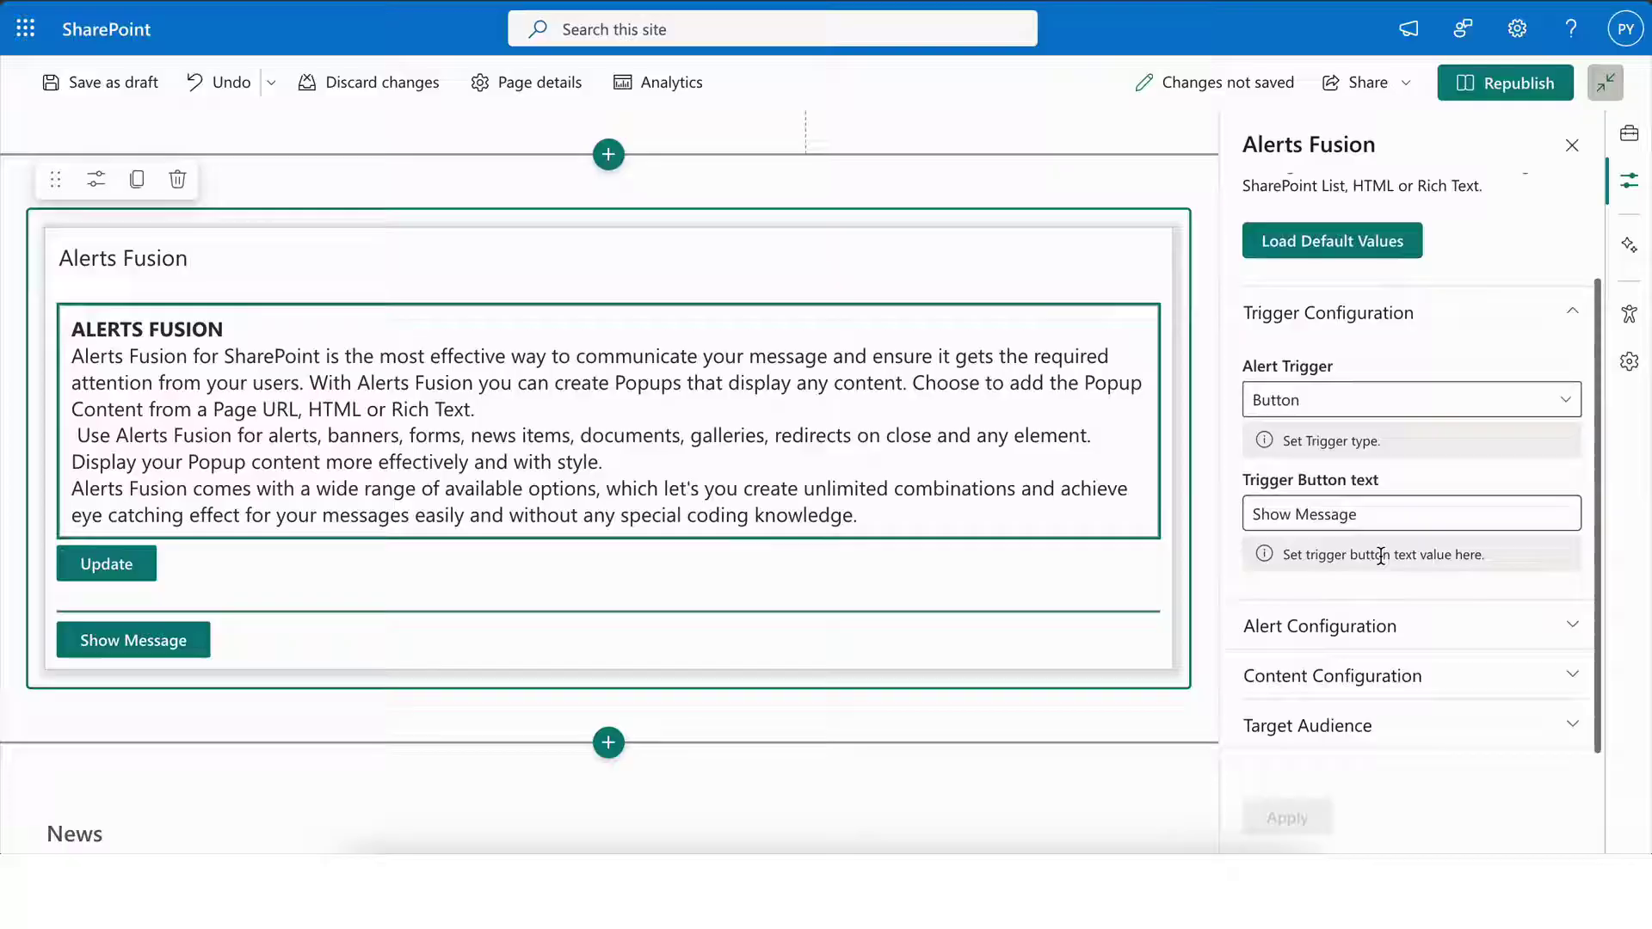
# Step: Apply the logo Image as the Alerts Fusion trigger
pyautogui.click(1302, 412)
pyautogui.click(1316, 482)
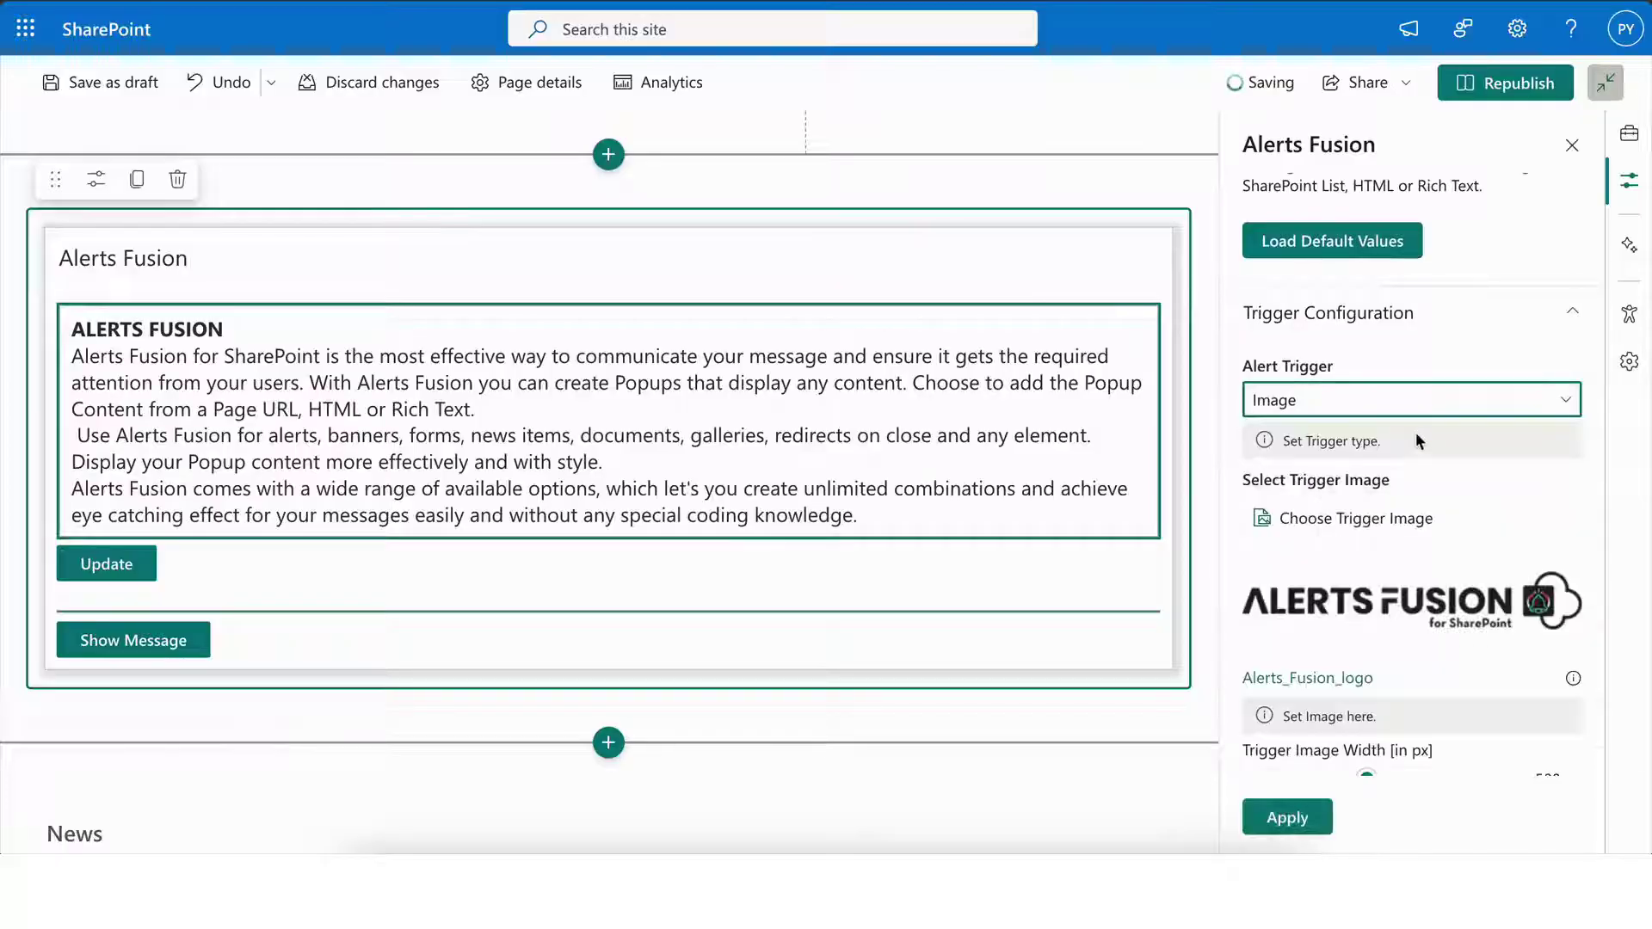
pyautogui.scroll(-1, 1368, 475)
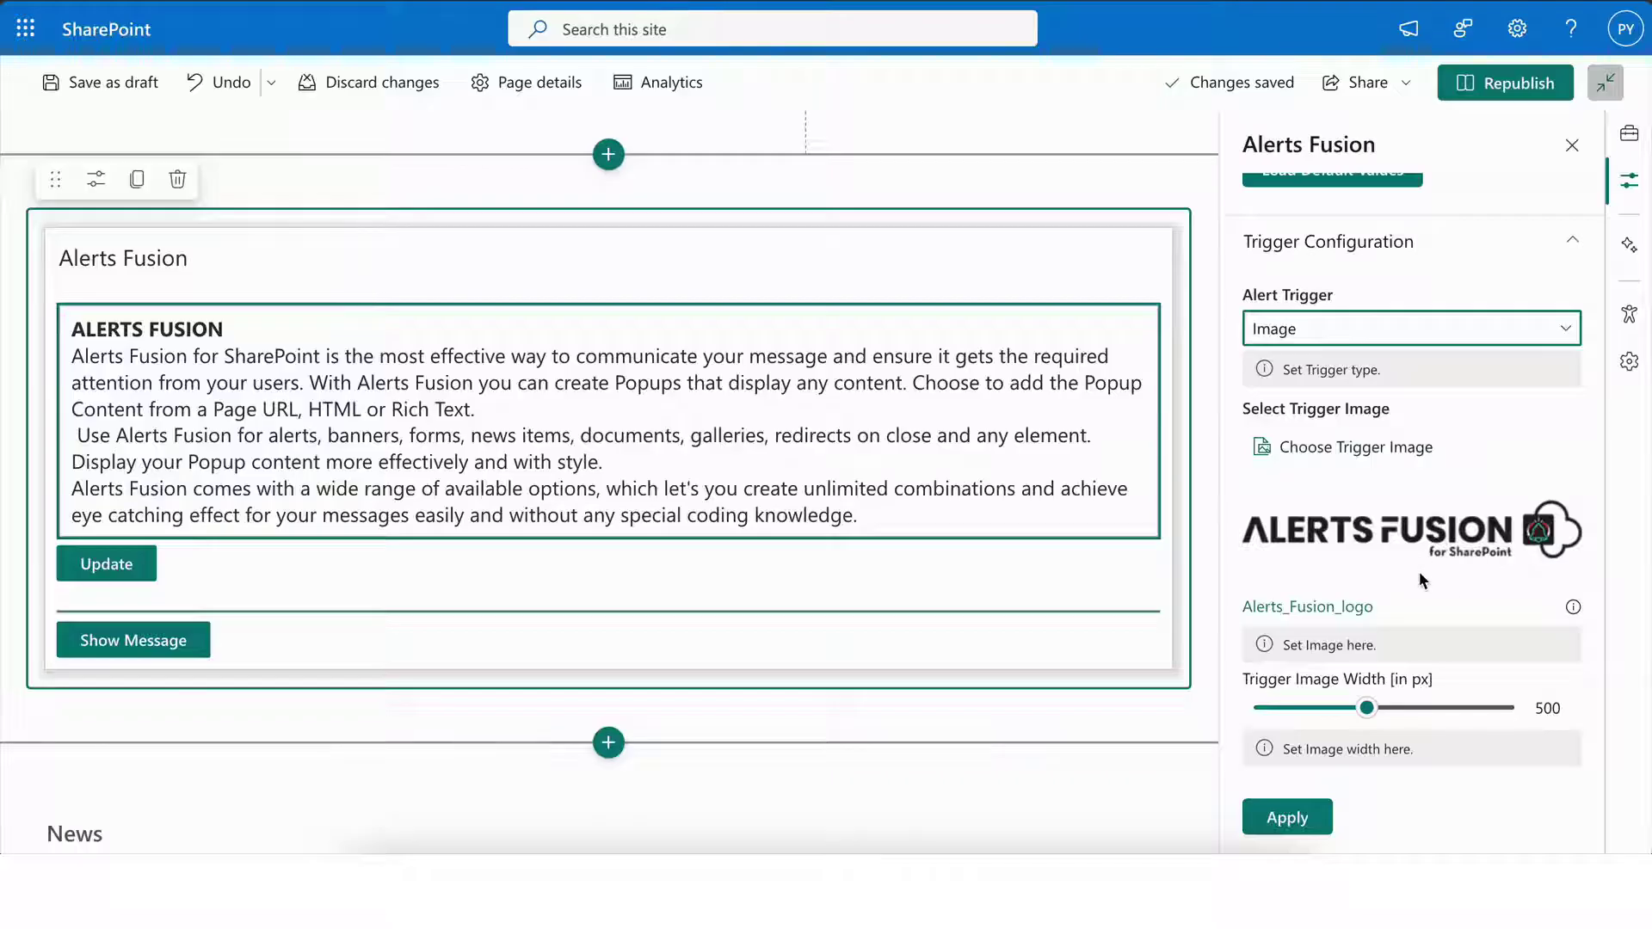
pyautogui.scroll(-1, 1418, 579)
pyautogui.scroll(-1, 1365, 615)
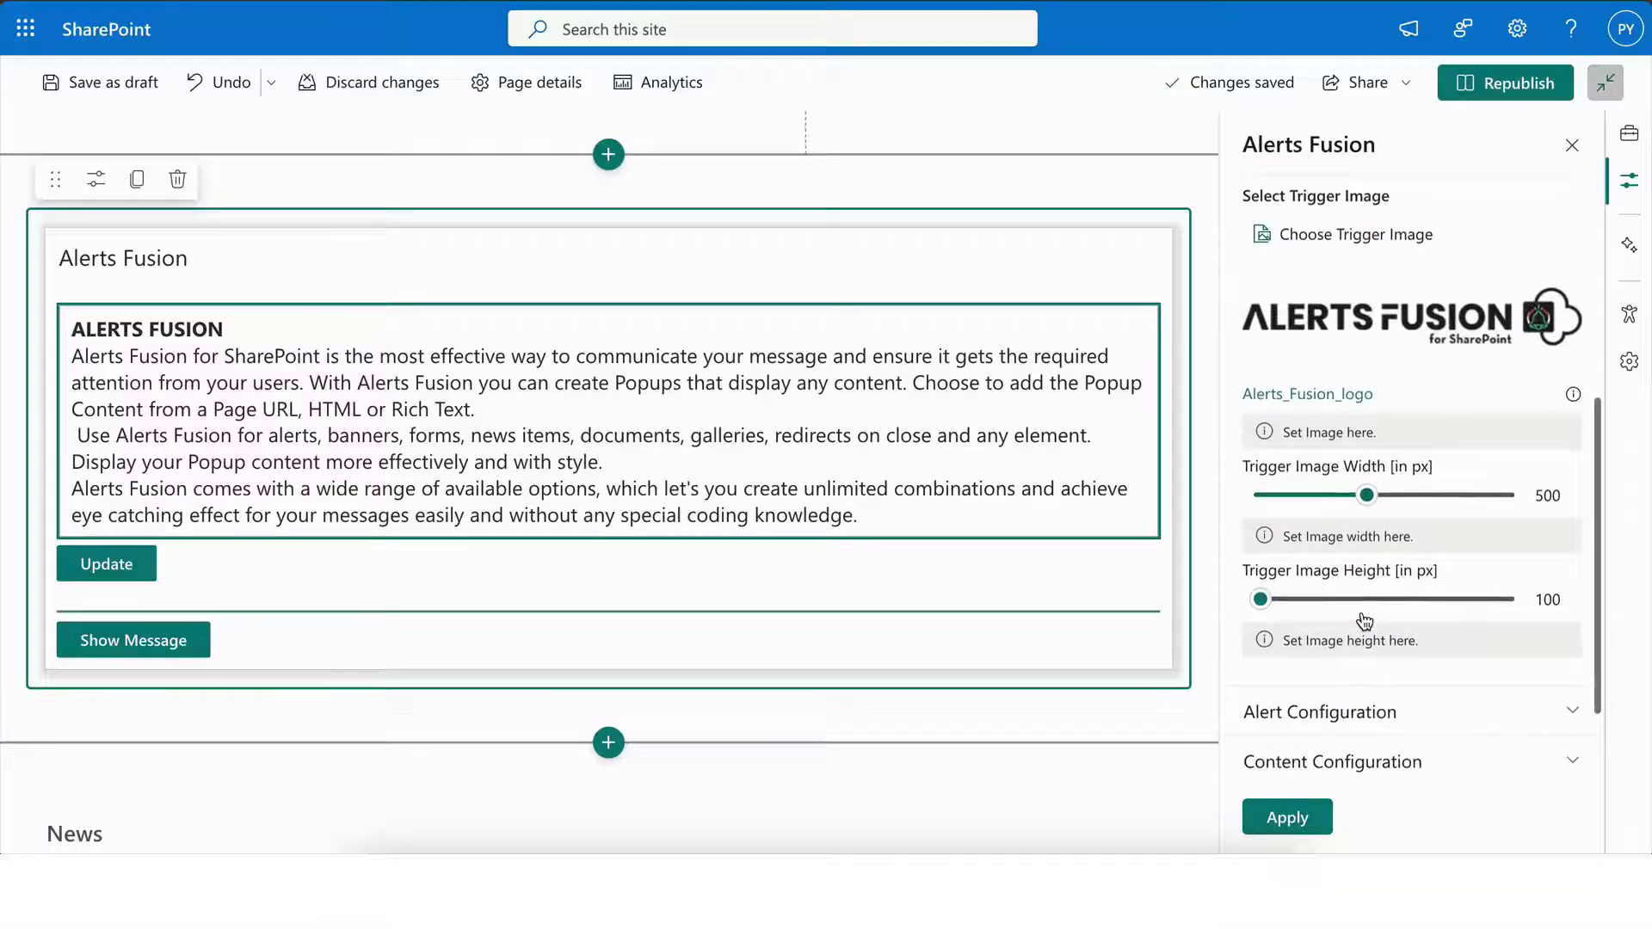
pyautogui.scroll(-1, 1370, 618)
pyautogui.click(1287, 817)
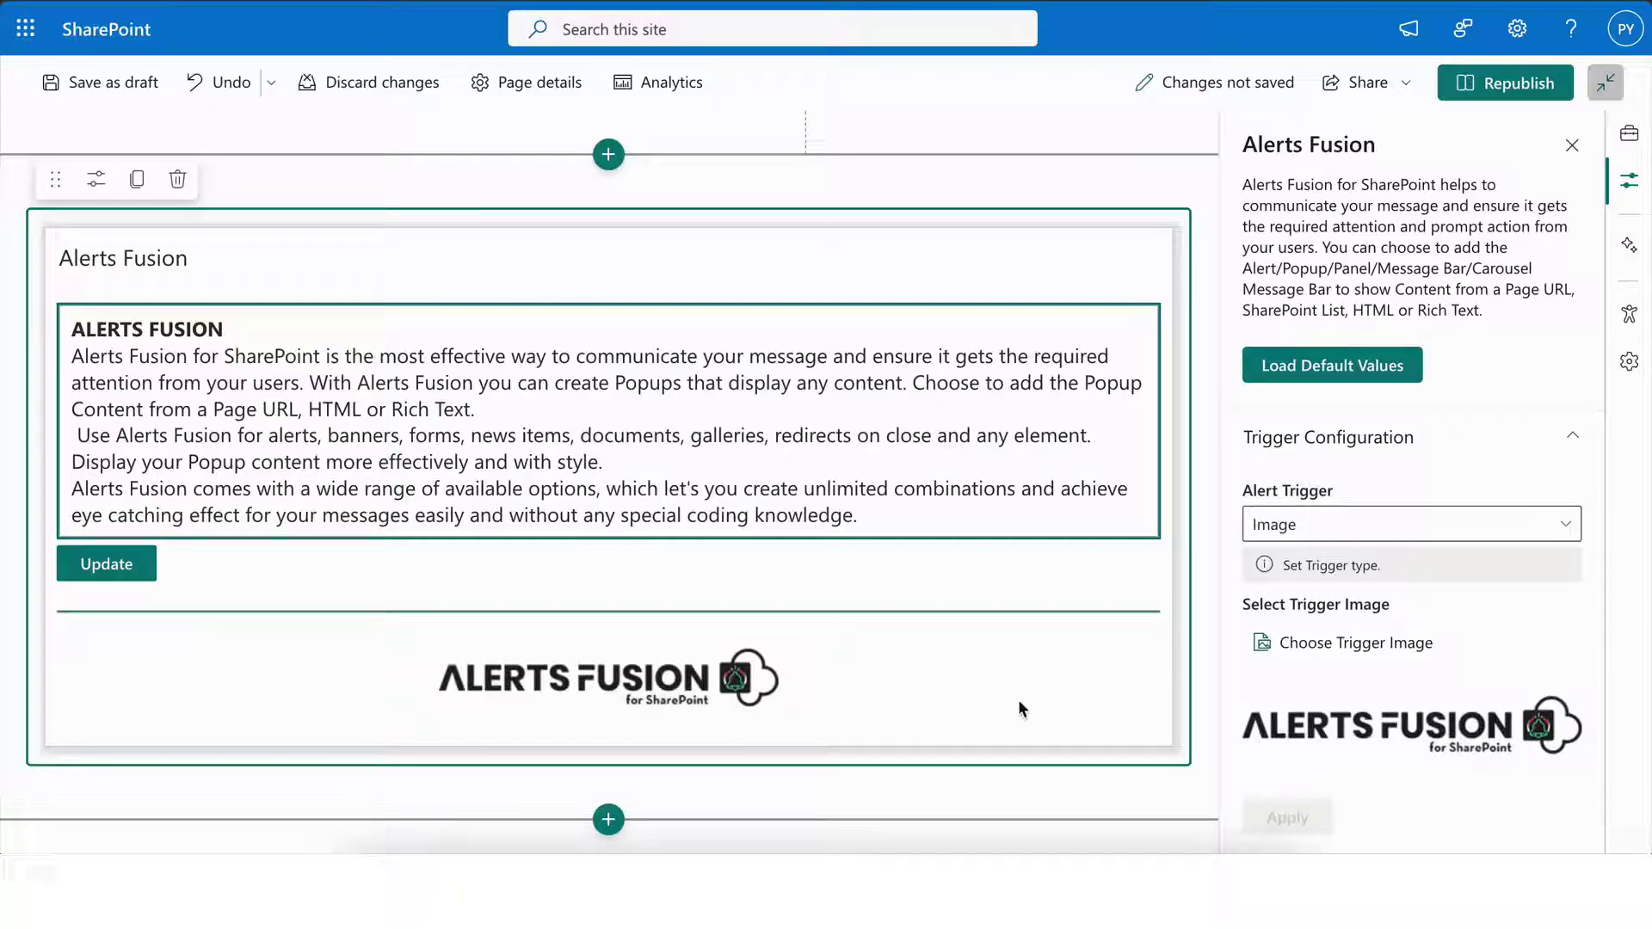
# Step: Switch the trigger to a Link with text 'Show Alert' and apply it
pyautogui.click(1314, 534)
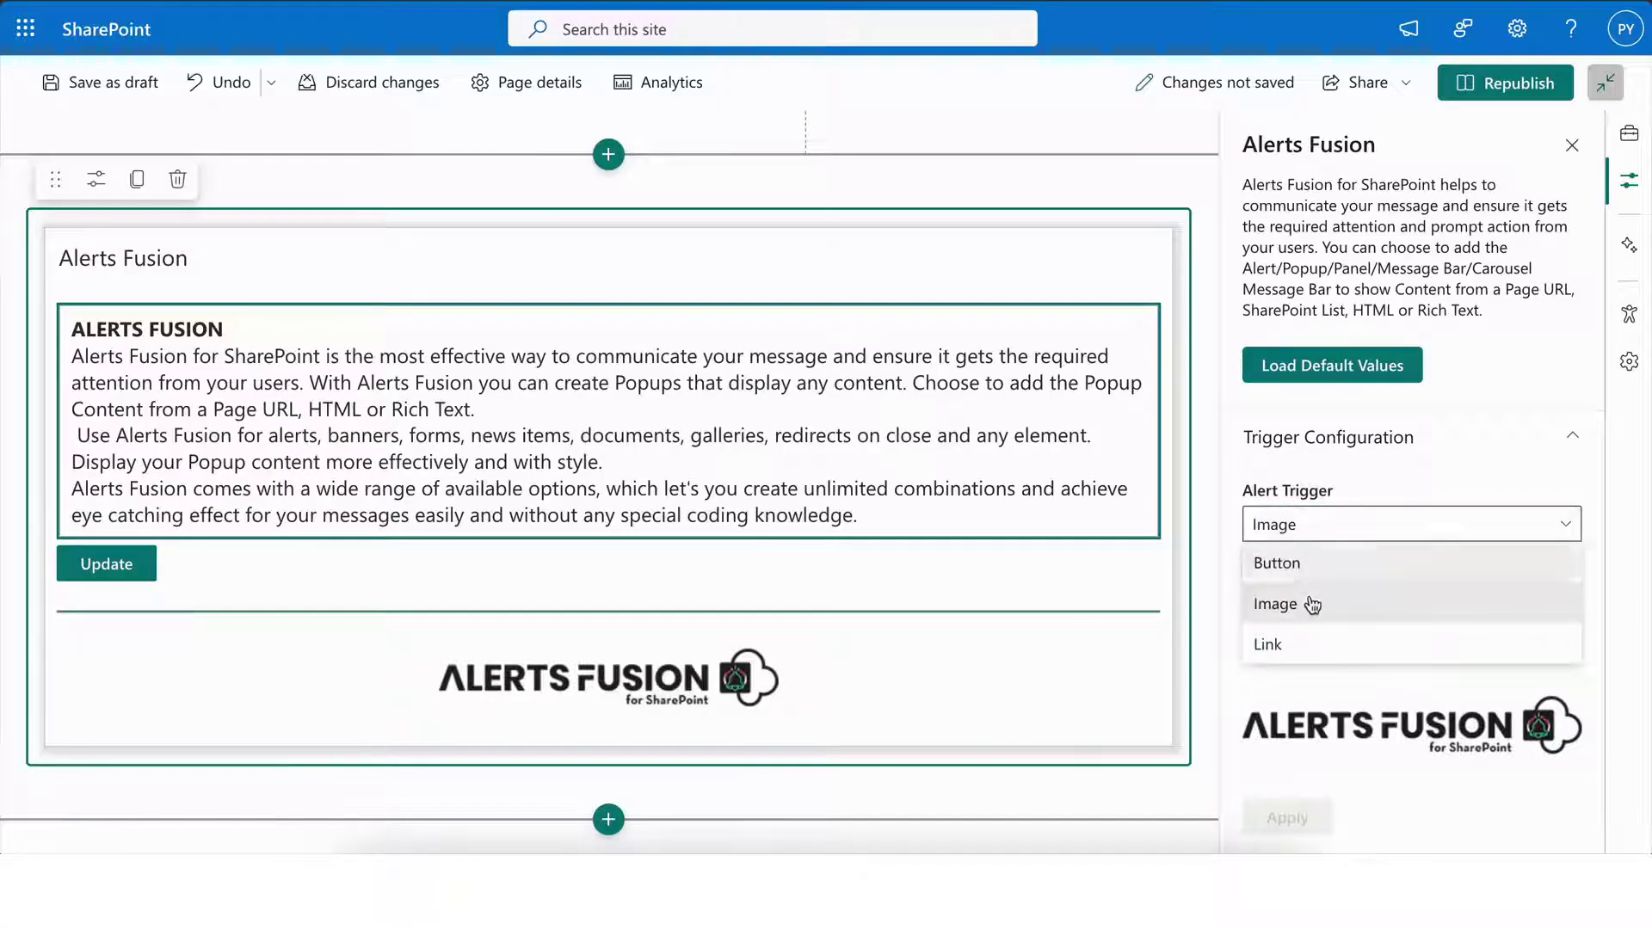
pyautogui.click(1282, 642)
pyautogui.scroll(-3, 1282, 592)
pyautogui.scroll(-2, 1282, 592)
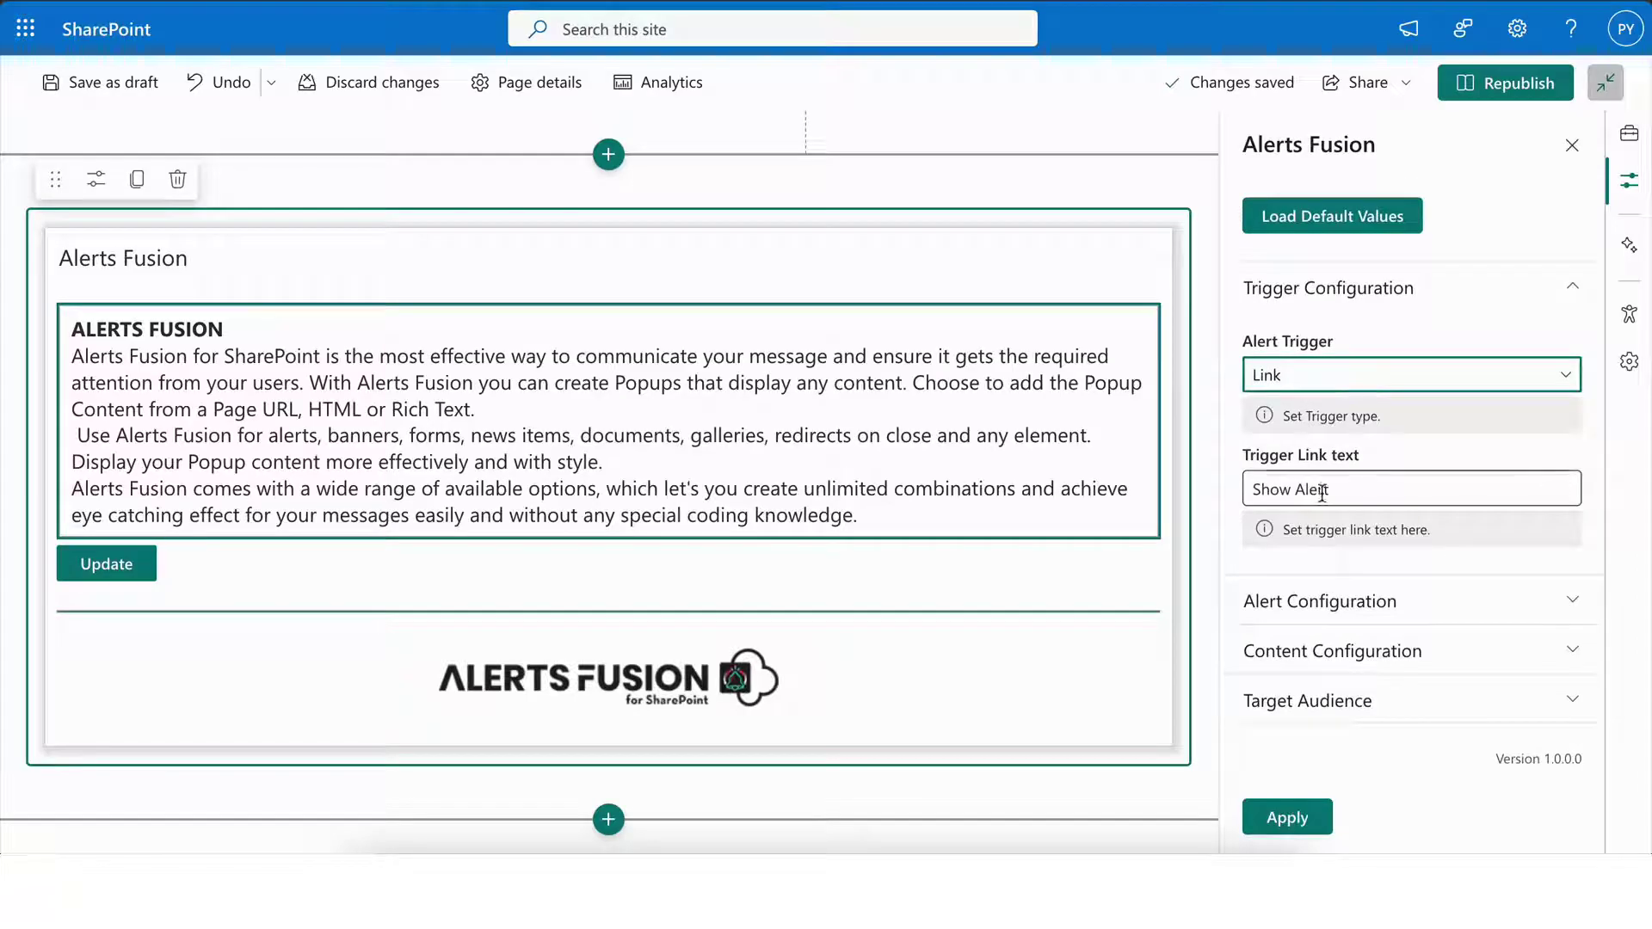
pyautogui.click(1351, 492)
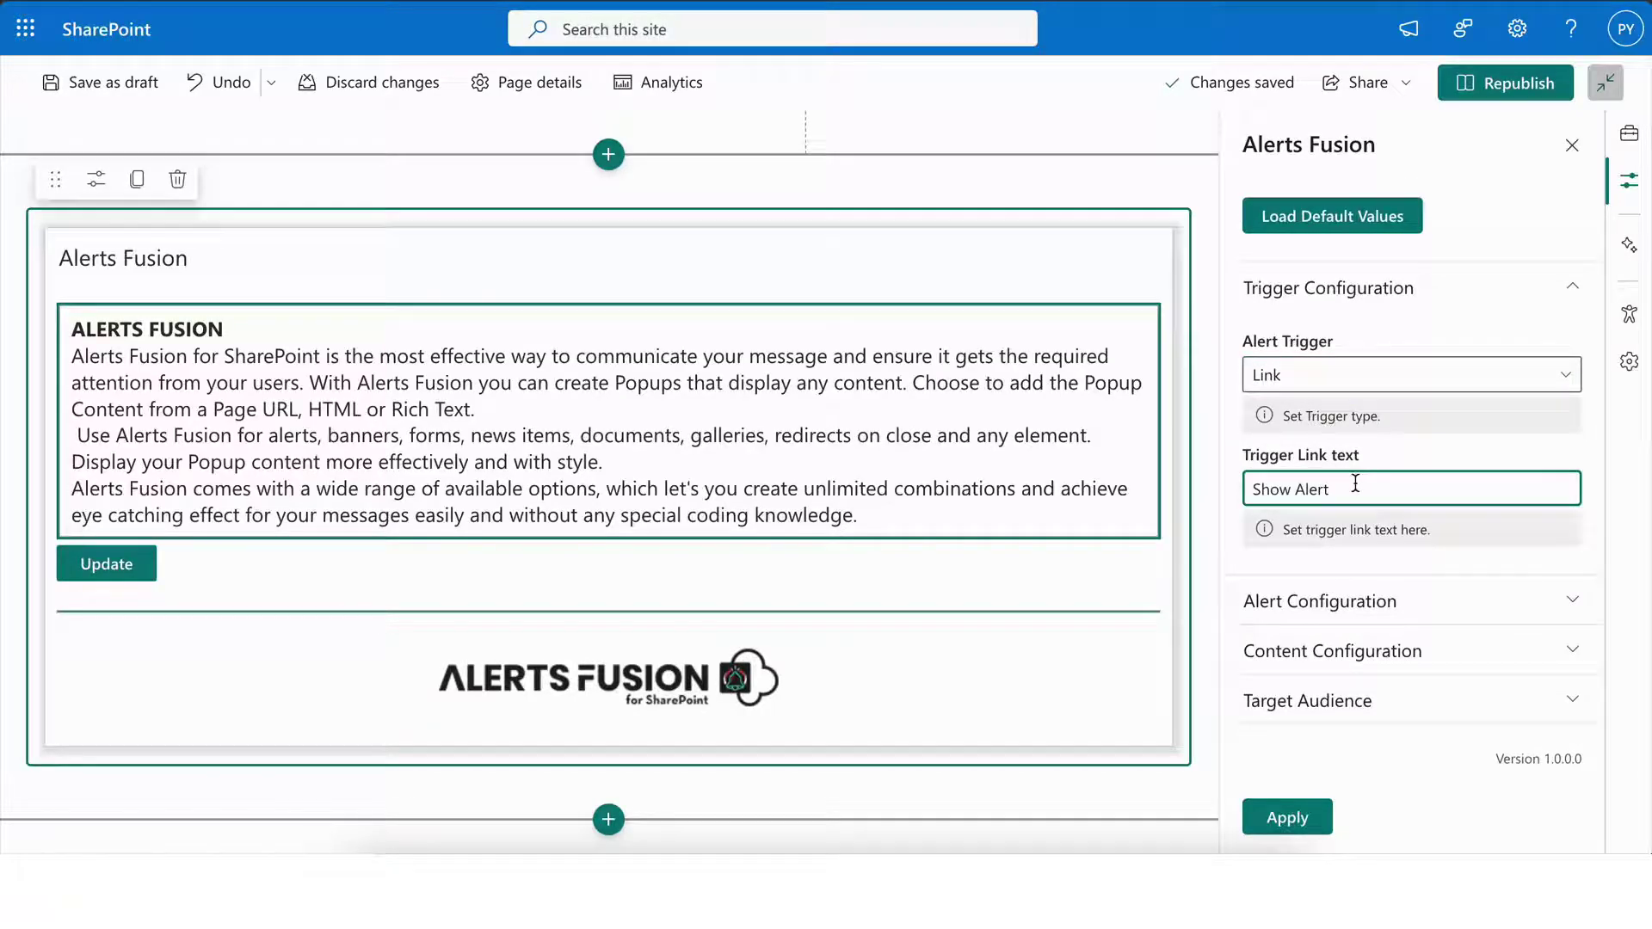
pyautogui.click(1303, 825)
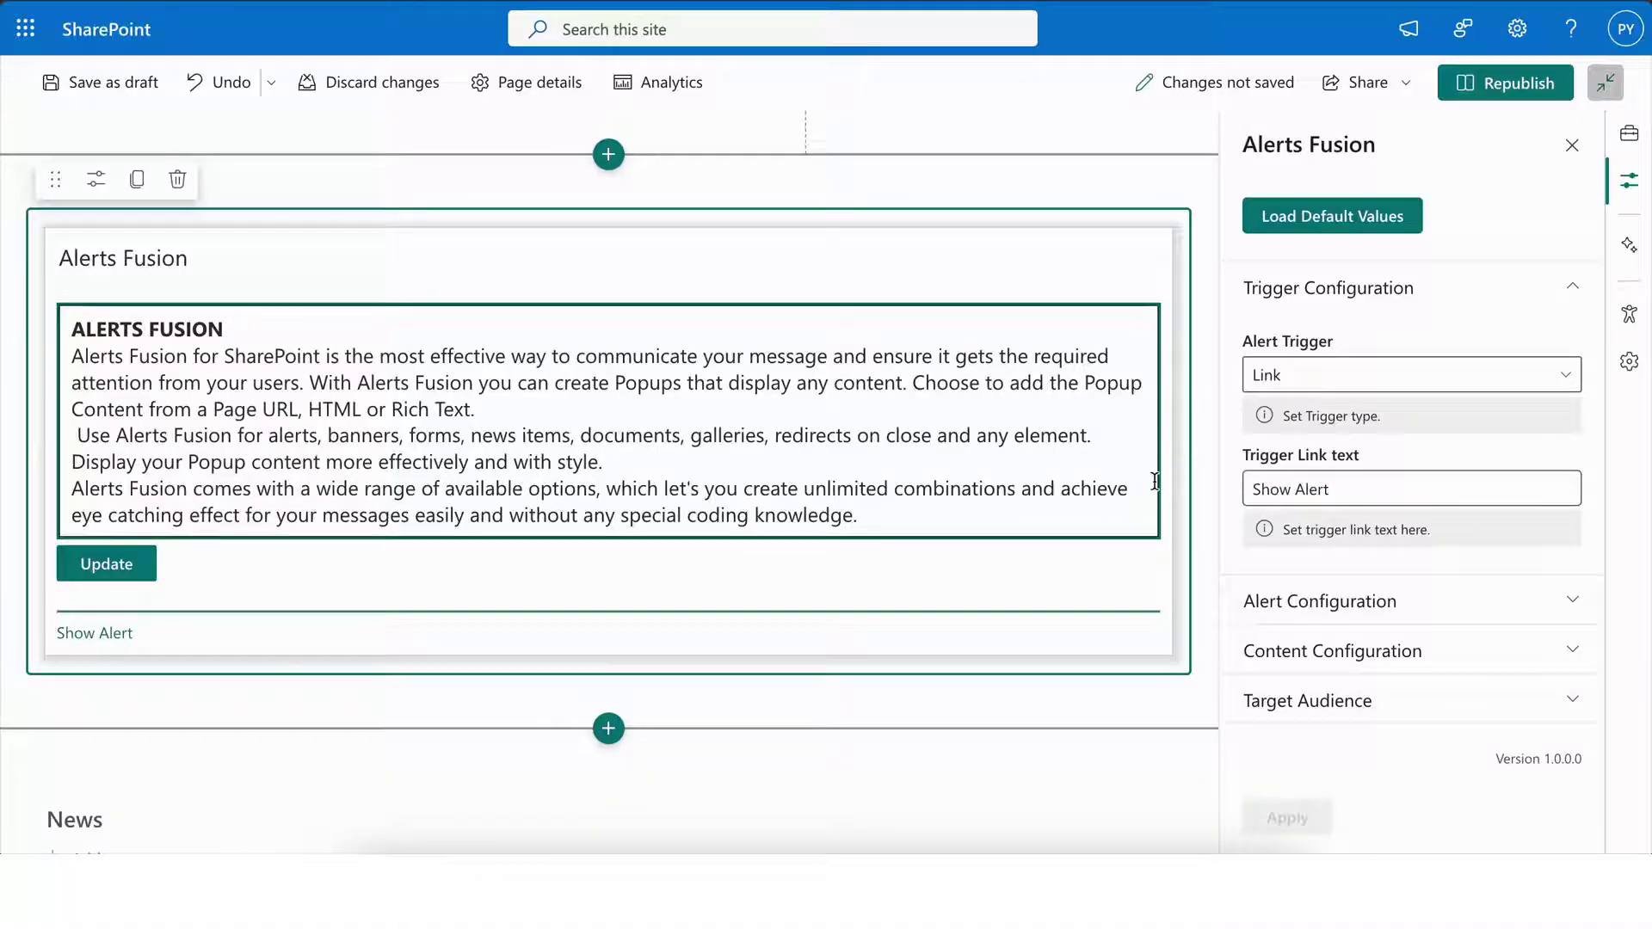
# Step: Switch the trigger back to Button and keep Alert as the alert type
pyautogui.click(1295, 376)
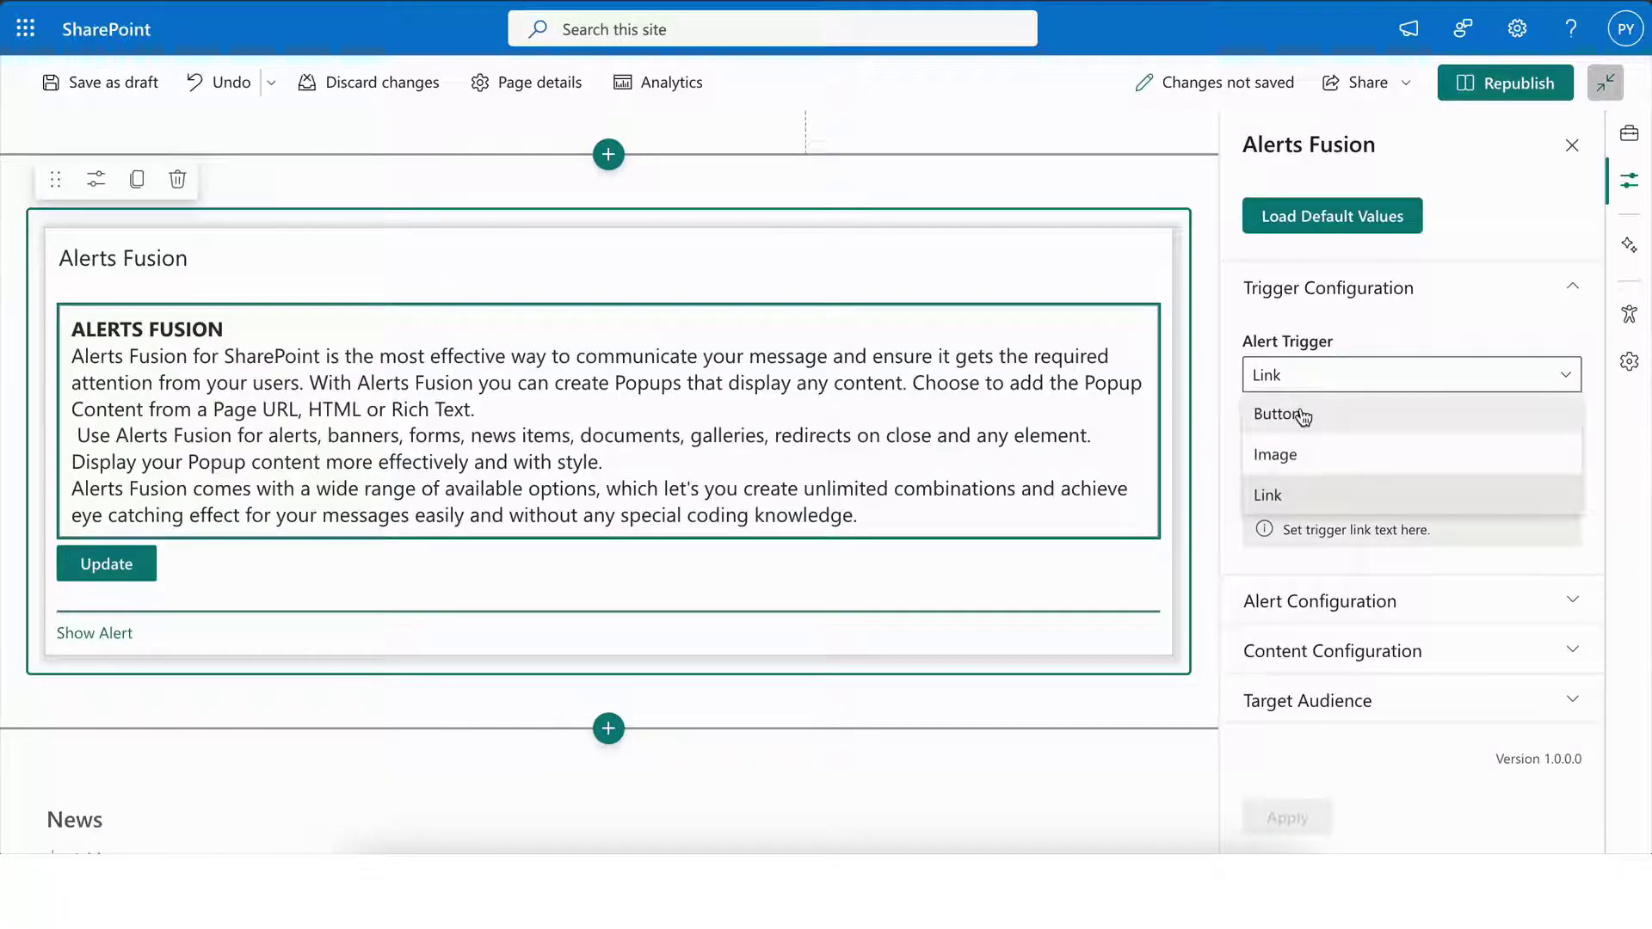
pyautogui.click(1303, 417)
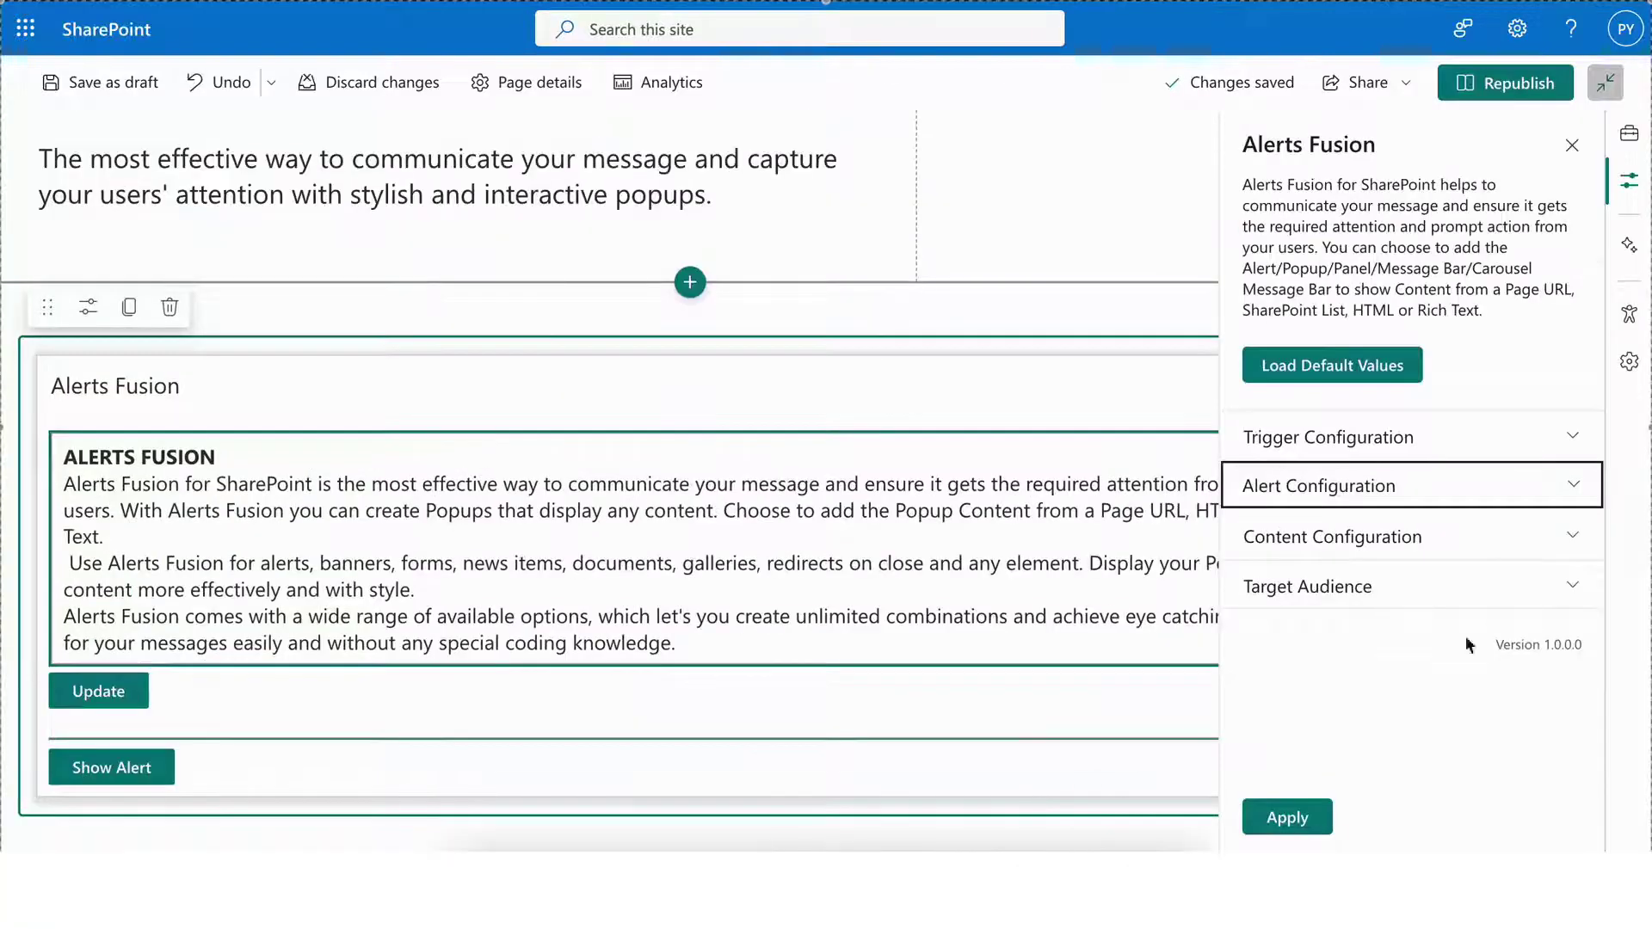
pyautogui.click(1468, 483)
pyautogui.click(1403, 520)
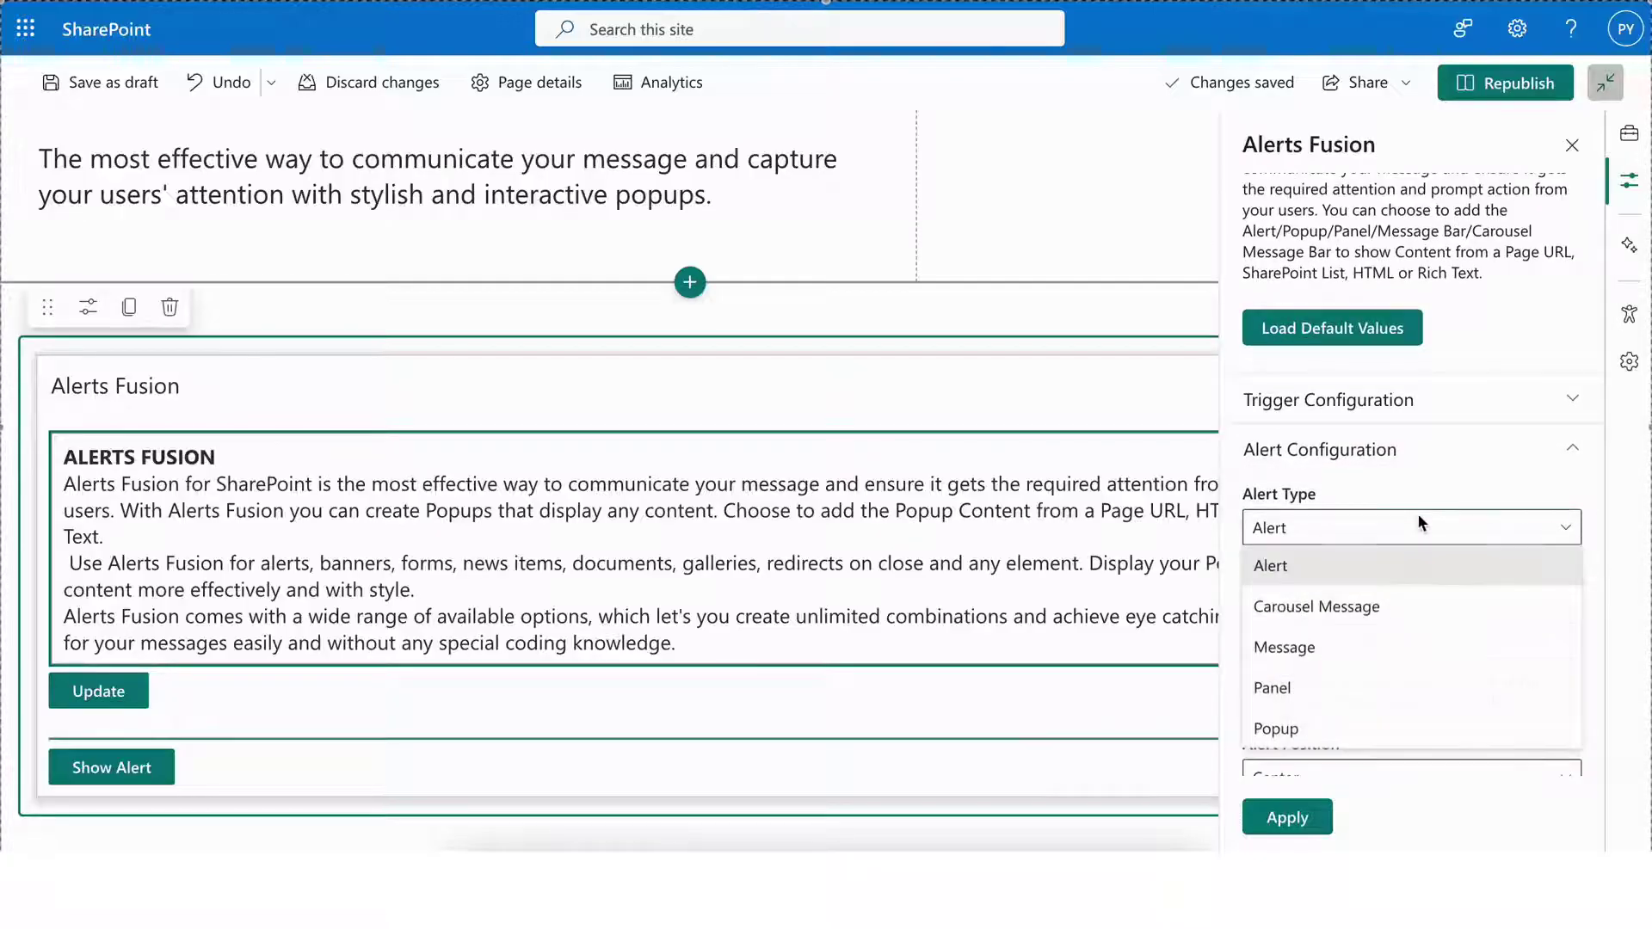
pyautogui.click(1315, 574)
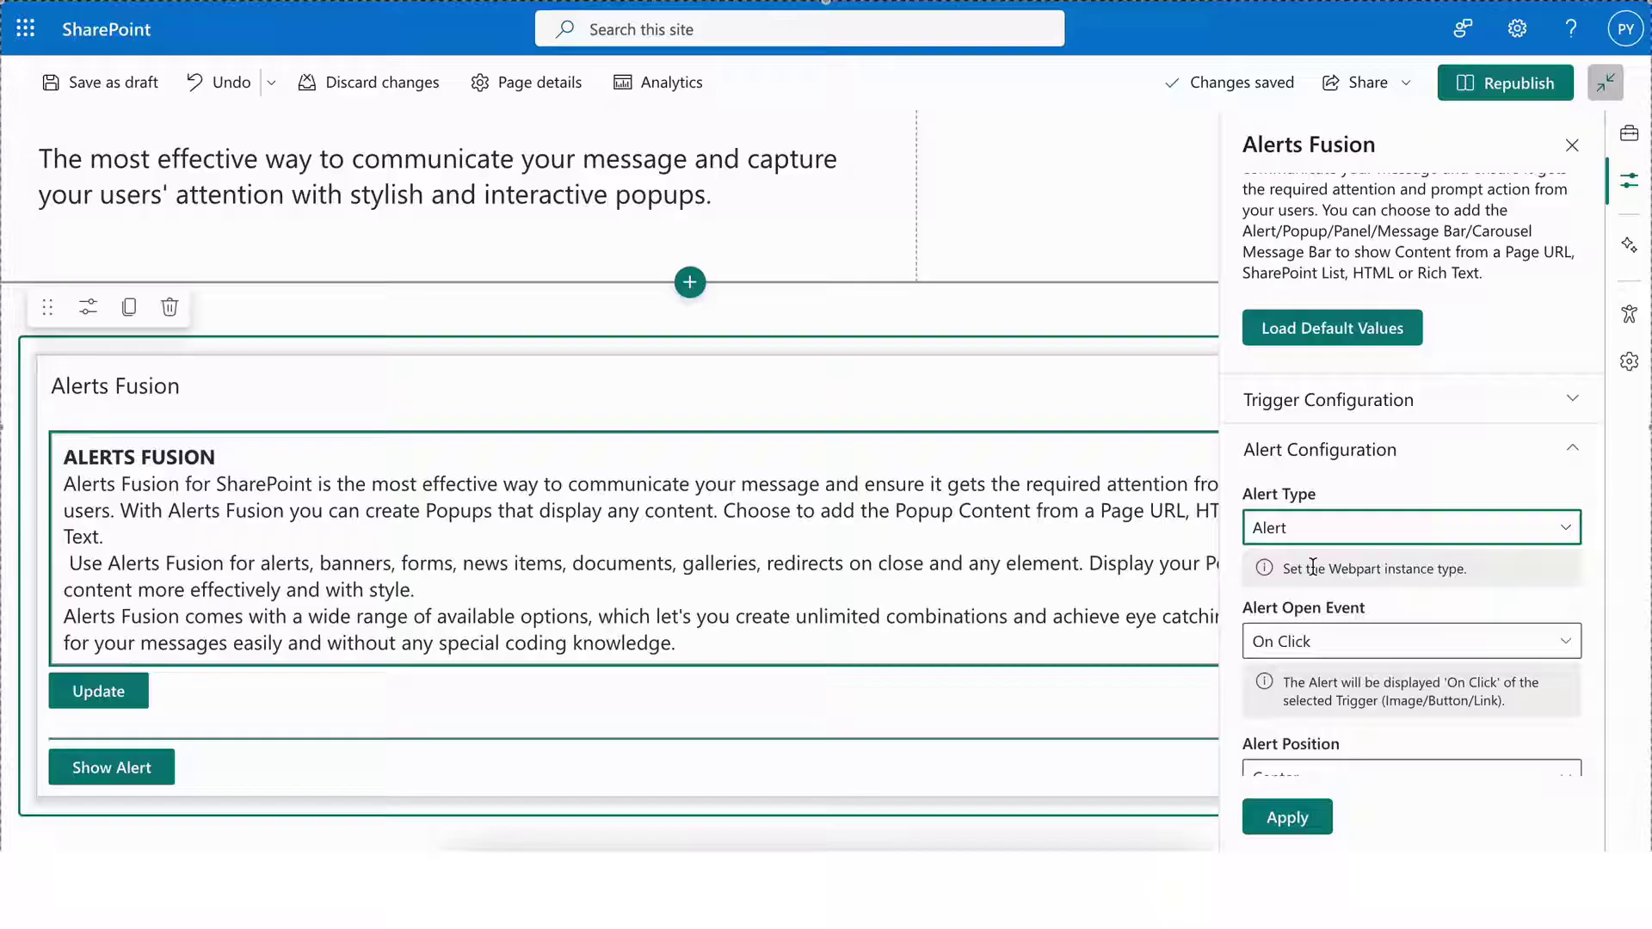
pyautogui.scroll(-2, 1416, 566)
# Step: Keep the On Click open event, apply Top Left alert position, and preview the popup
pyautogui.click(1324, 430)
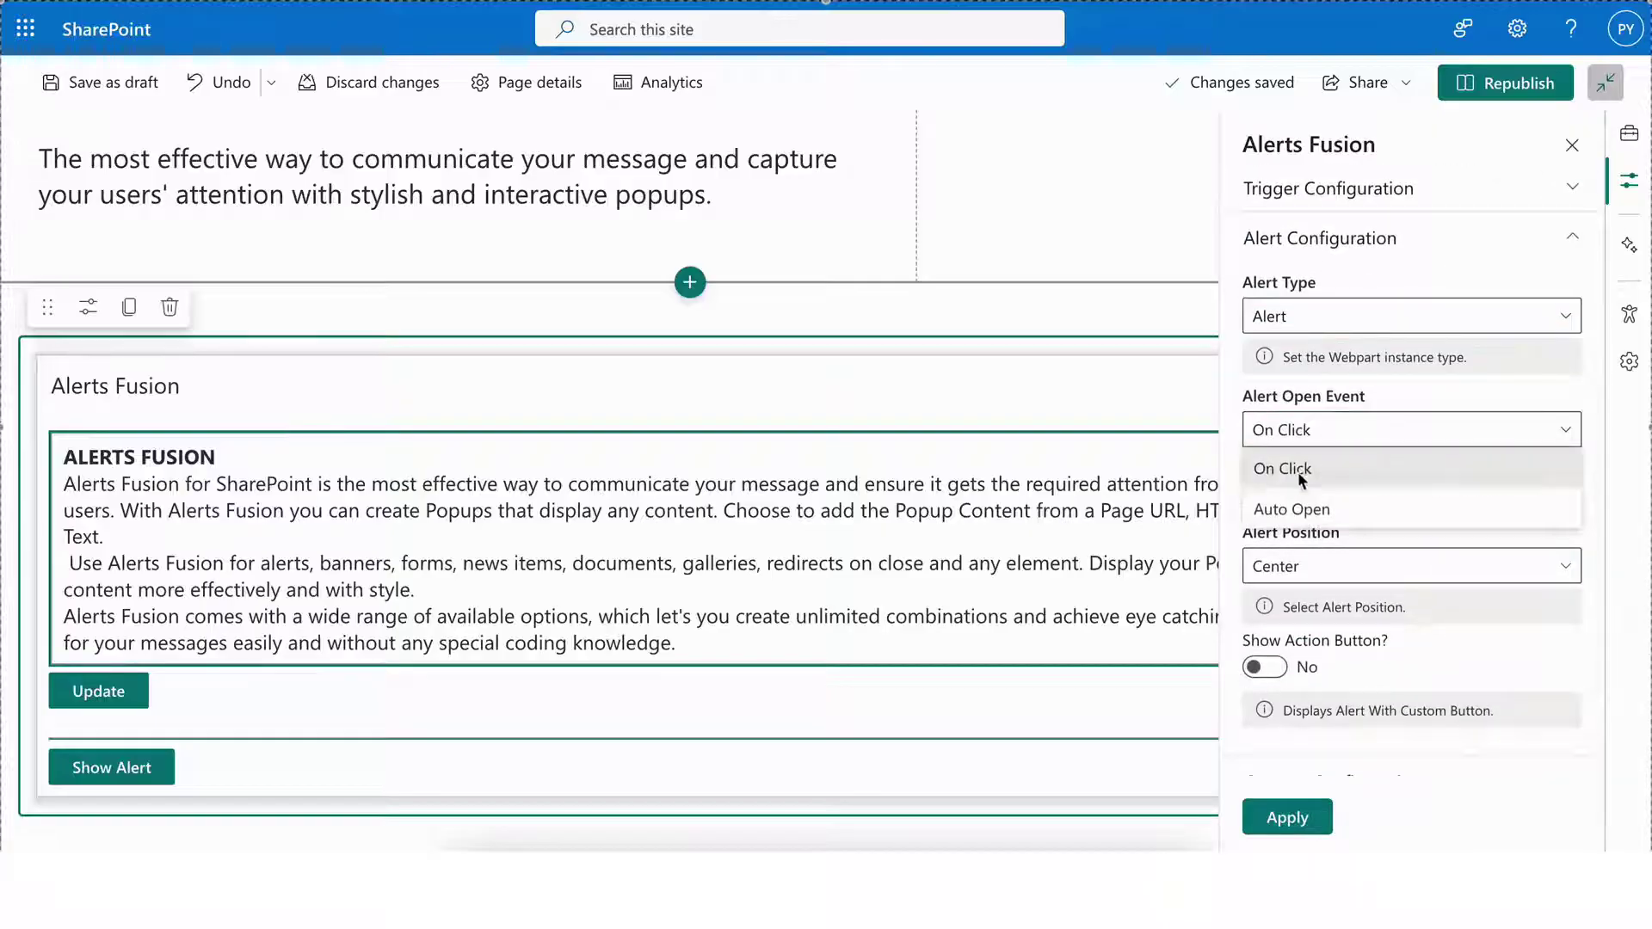
pyautogui.click(1310, 432)
pyautogui.scroll(-1, 1338, 533)
pyautogui.click(1332, 508)
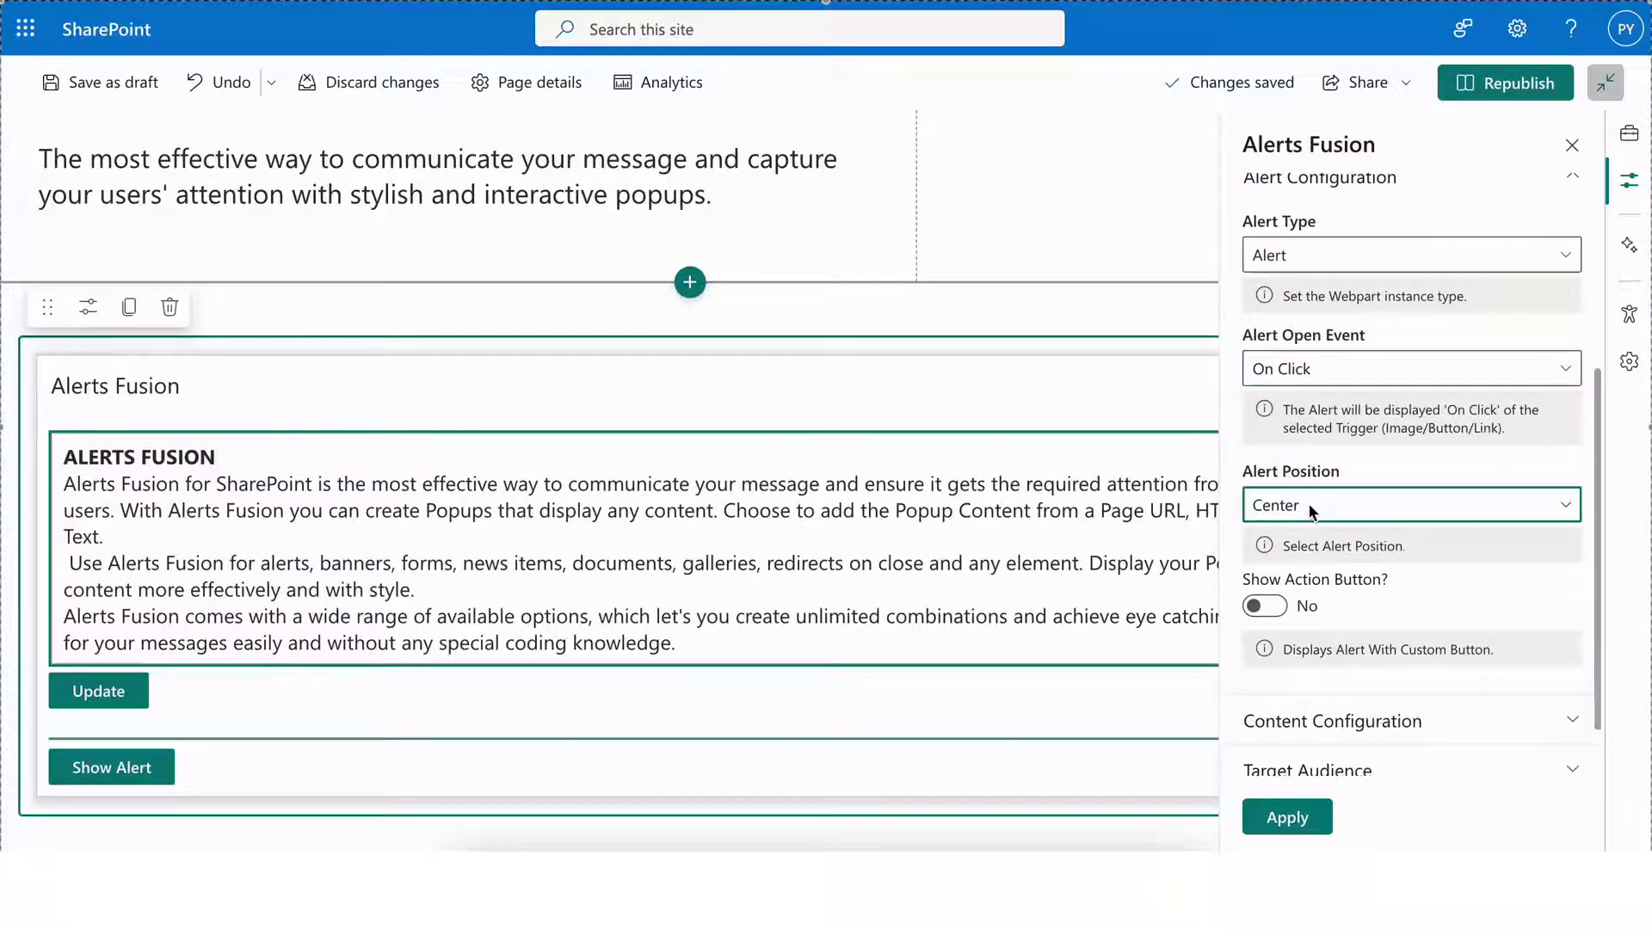
pyautogui.click(1308, 267)
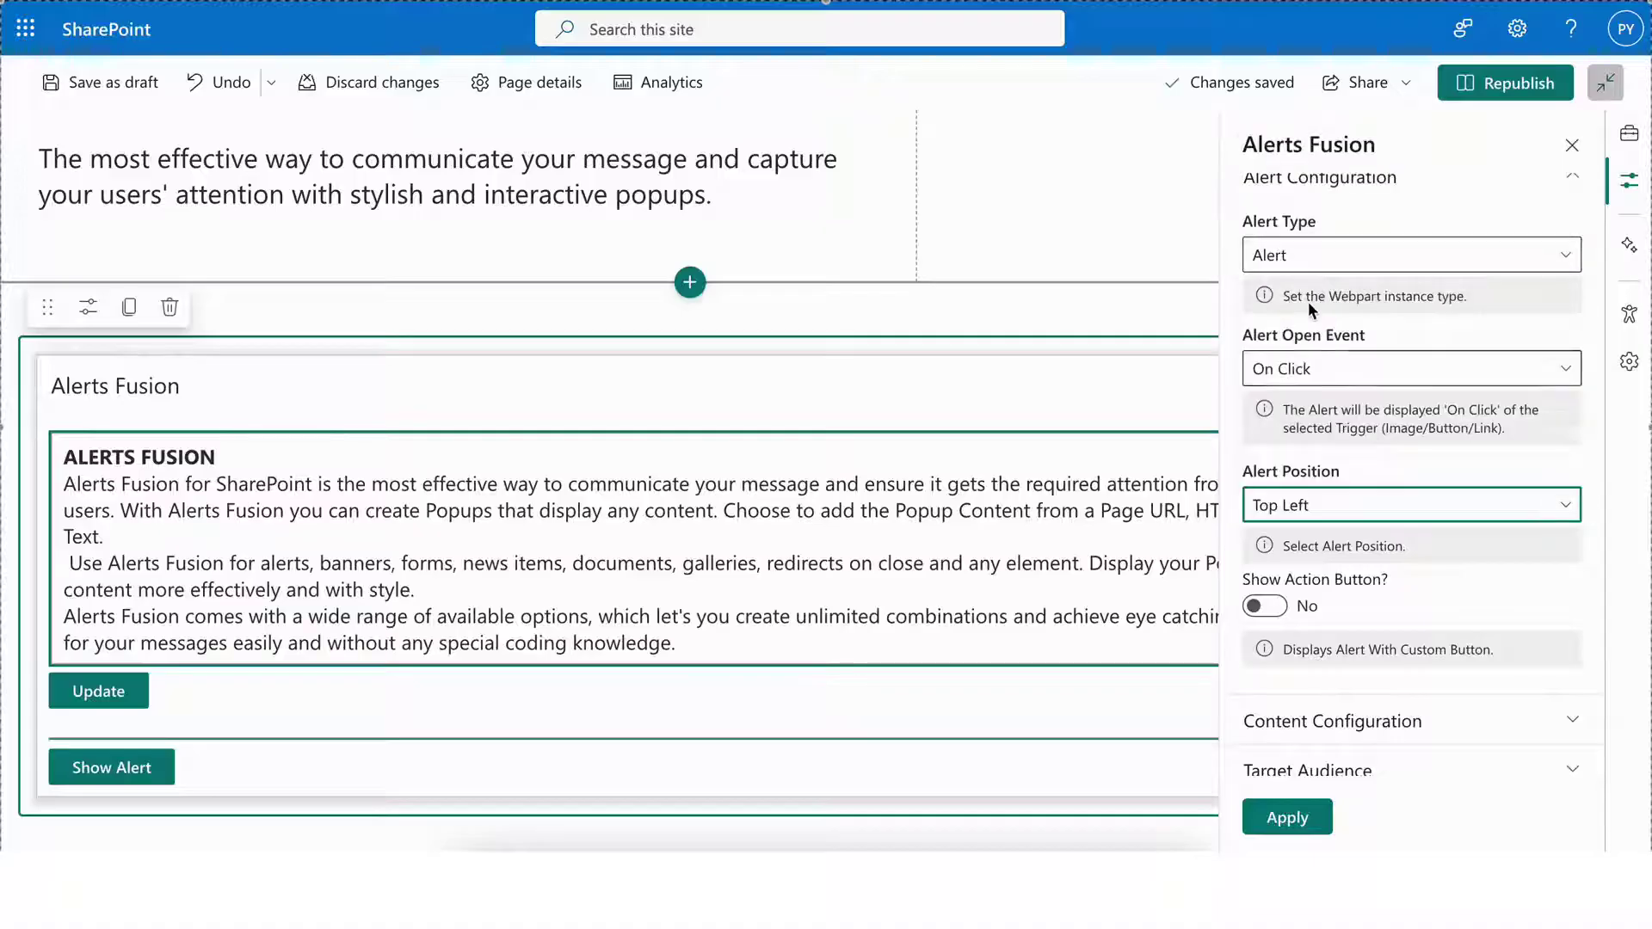
pyautogui.scroll(-1, 1314, 442)
pyautogui.click(1322, 814)
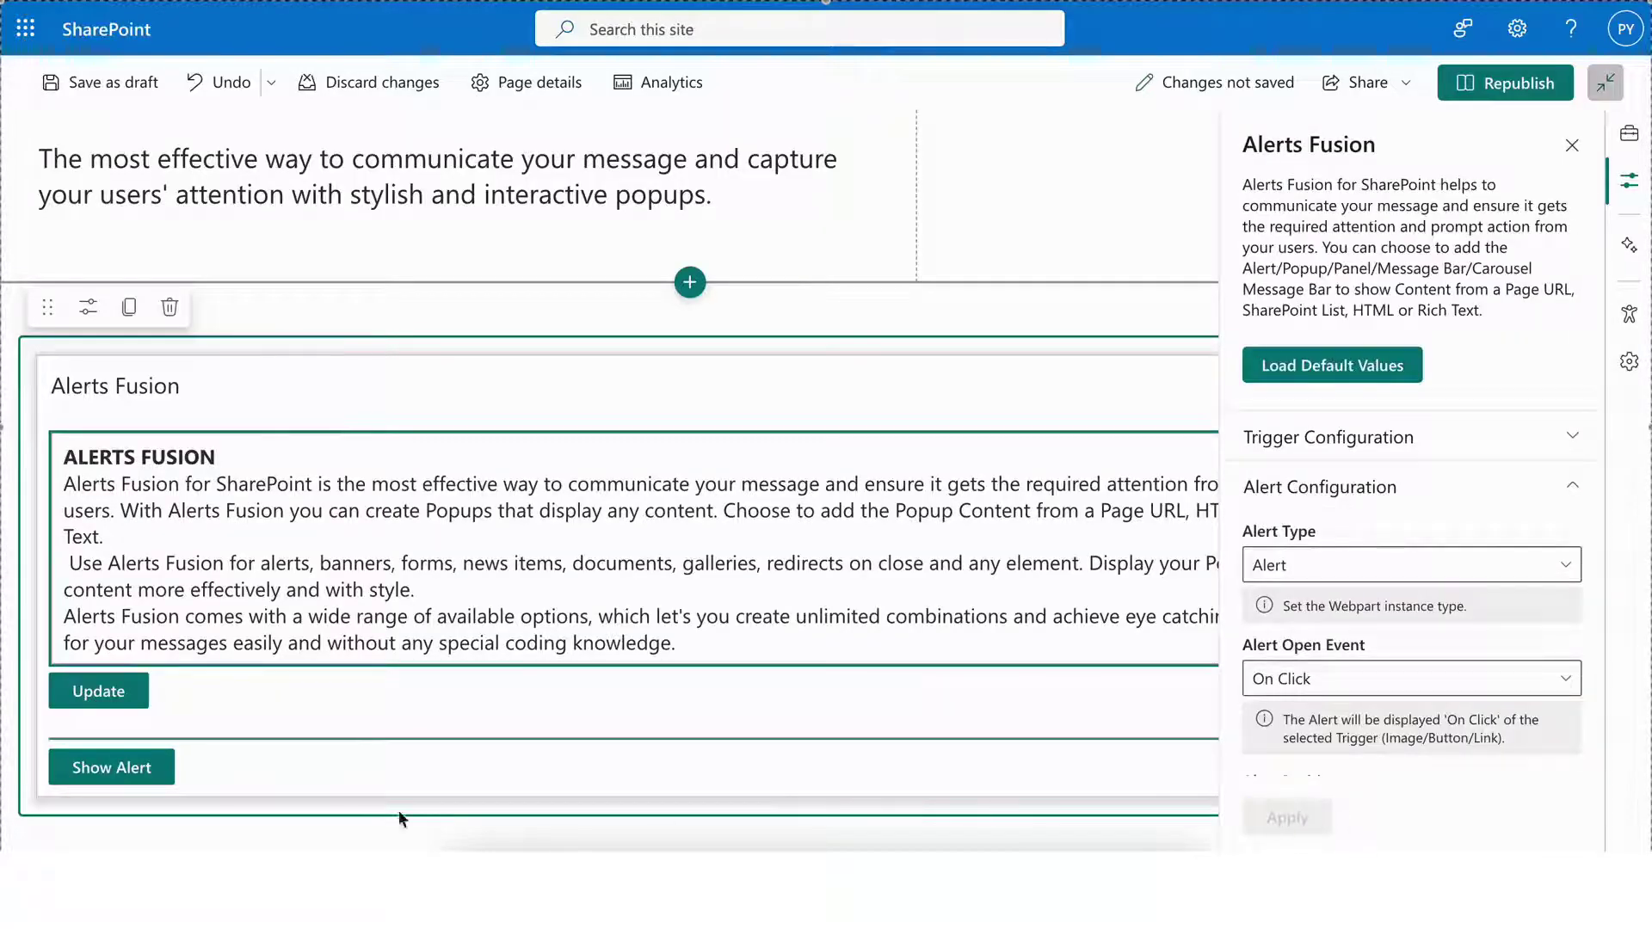
pyautogui.click(121, 777)
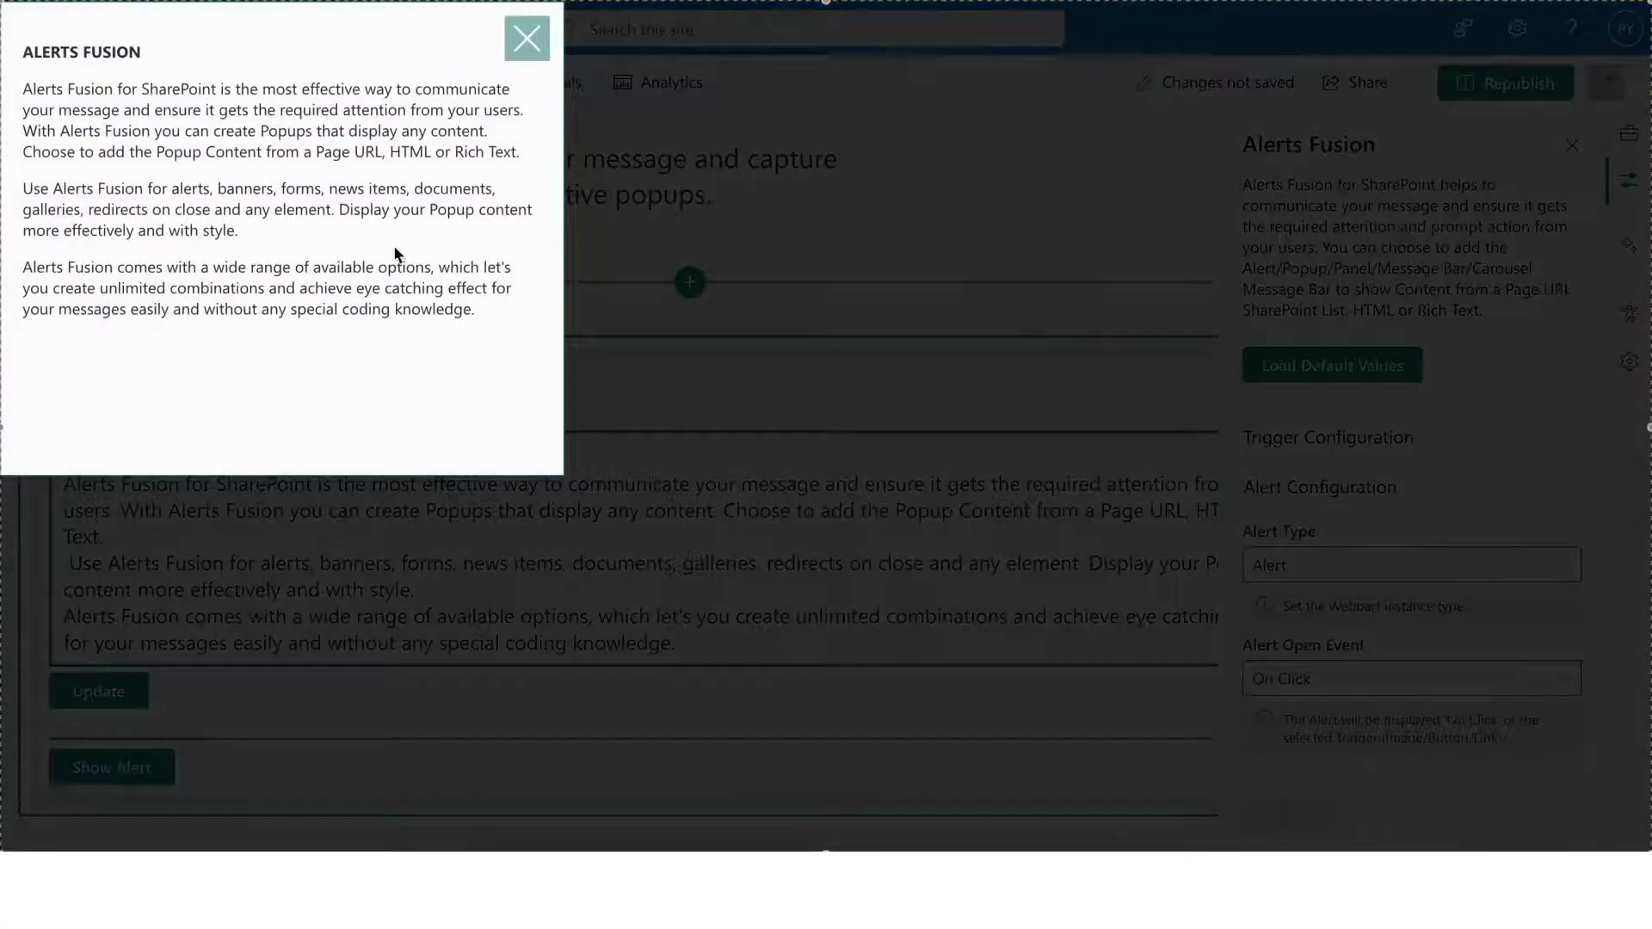
pyautogui.click(527, 38)
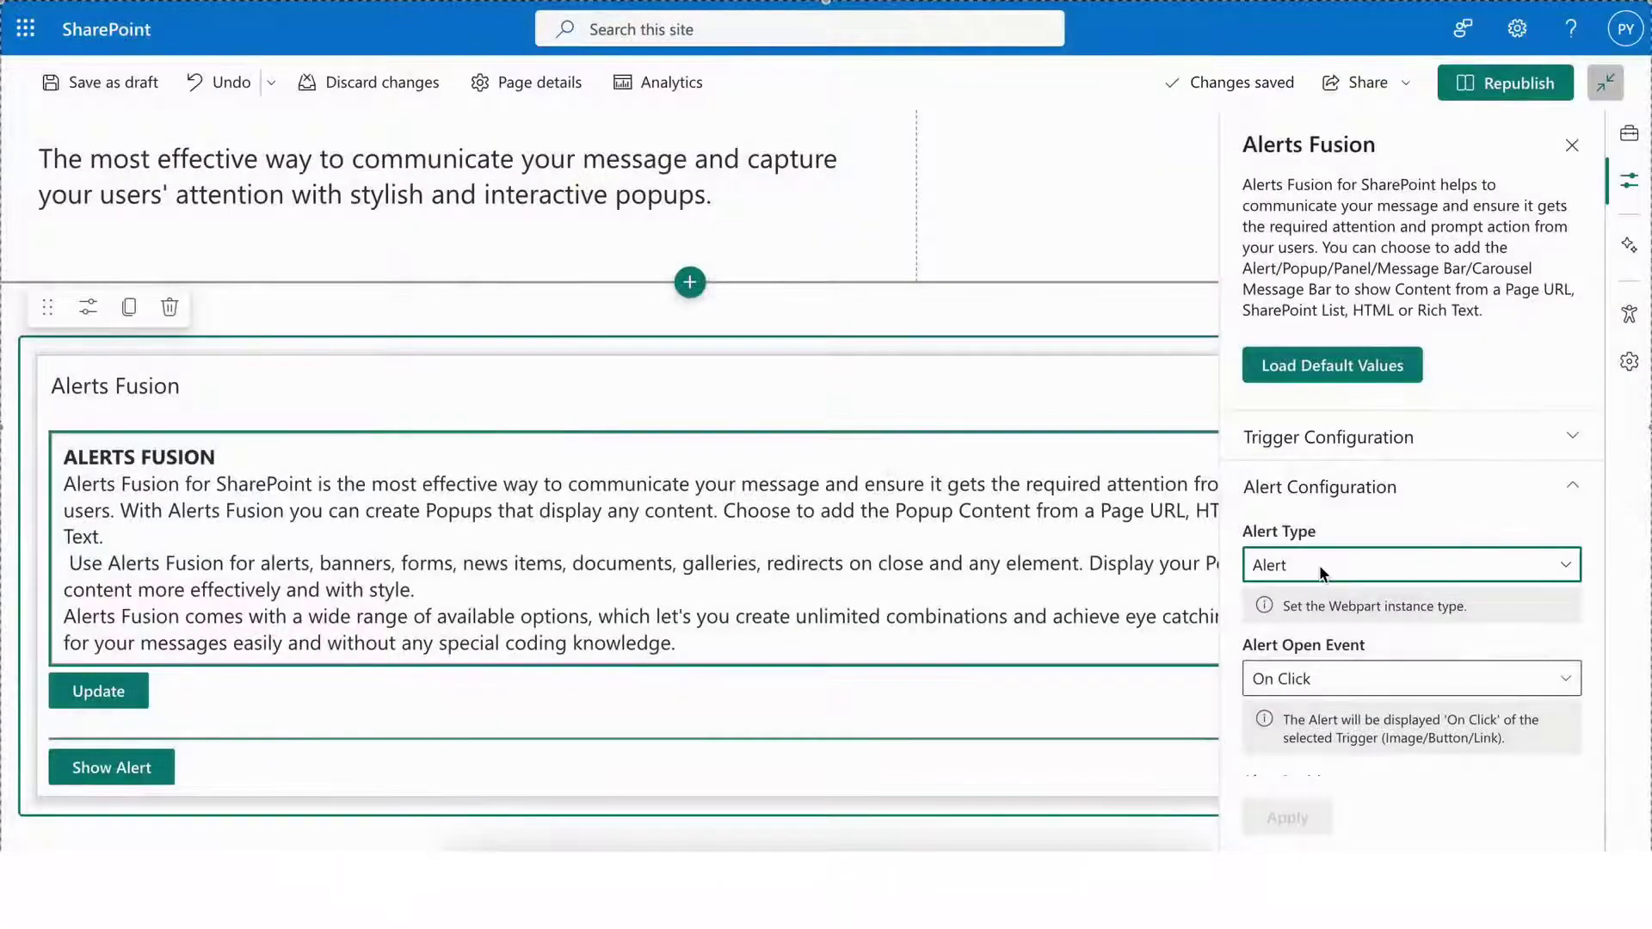
# Step: Change the alert type to Carousel Message and apply it
pyautogui.click(1320, 565)
pyautogui.click(1324, 645)
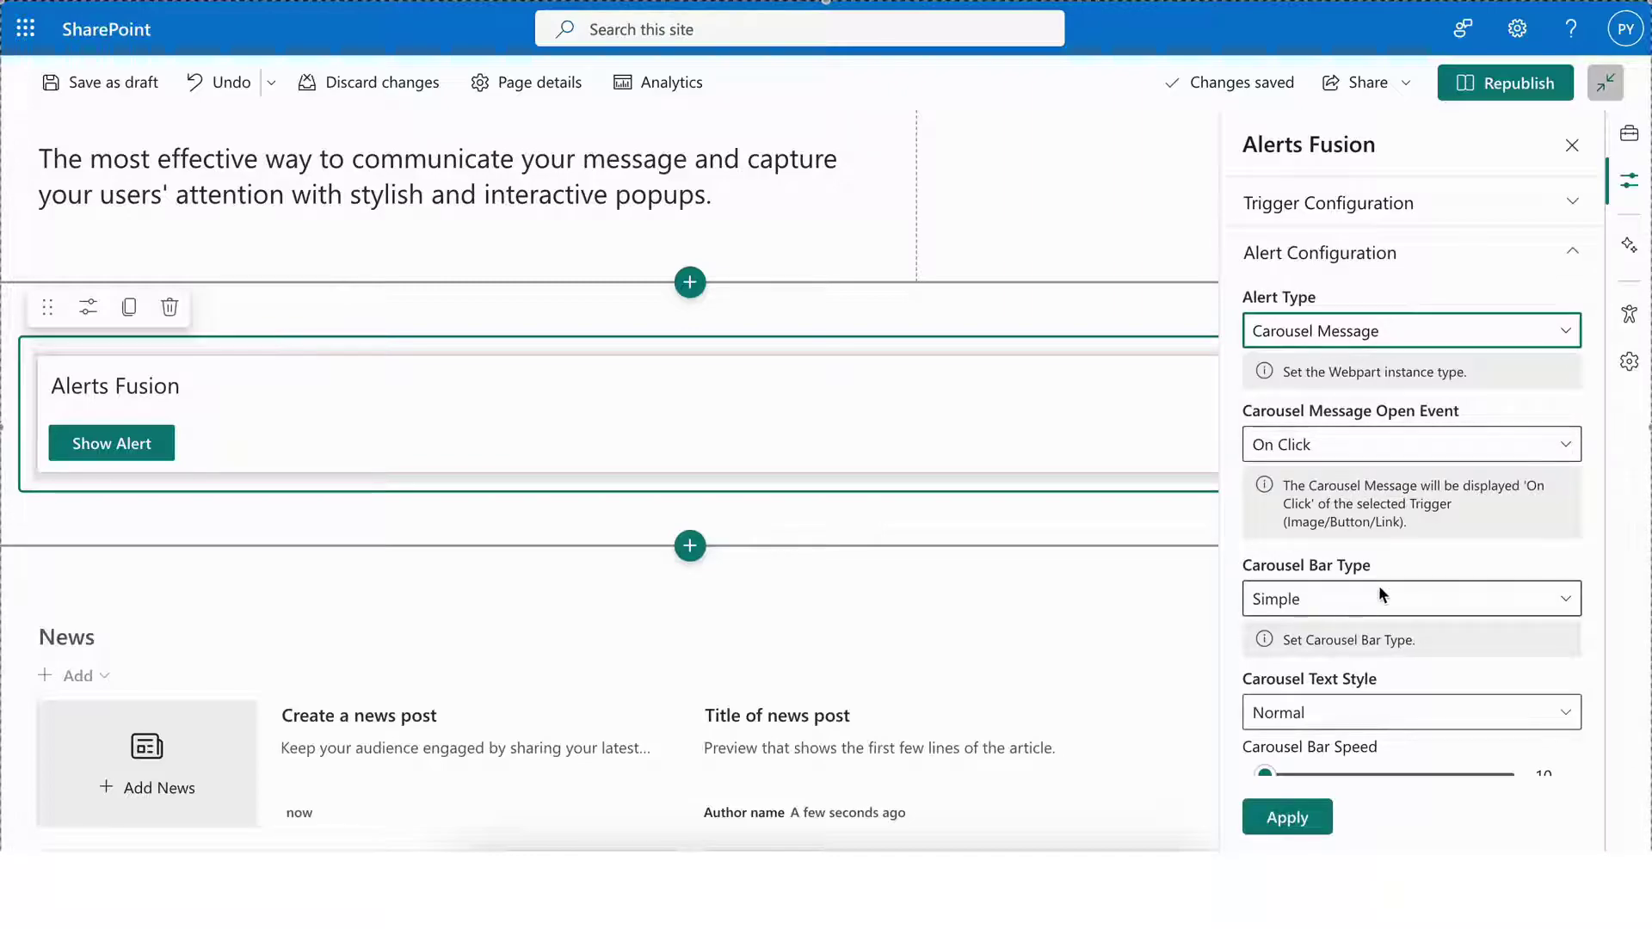
pyautogui.scroll(-6, 1382, 594)
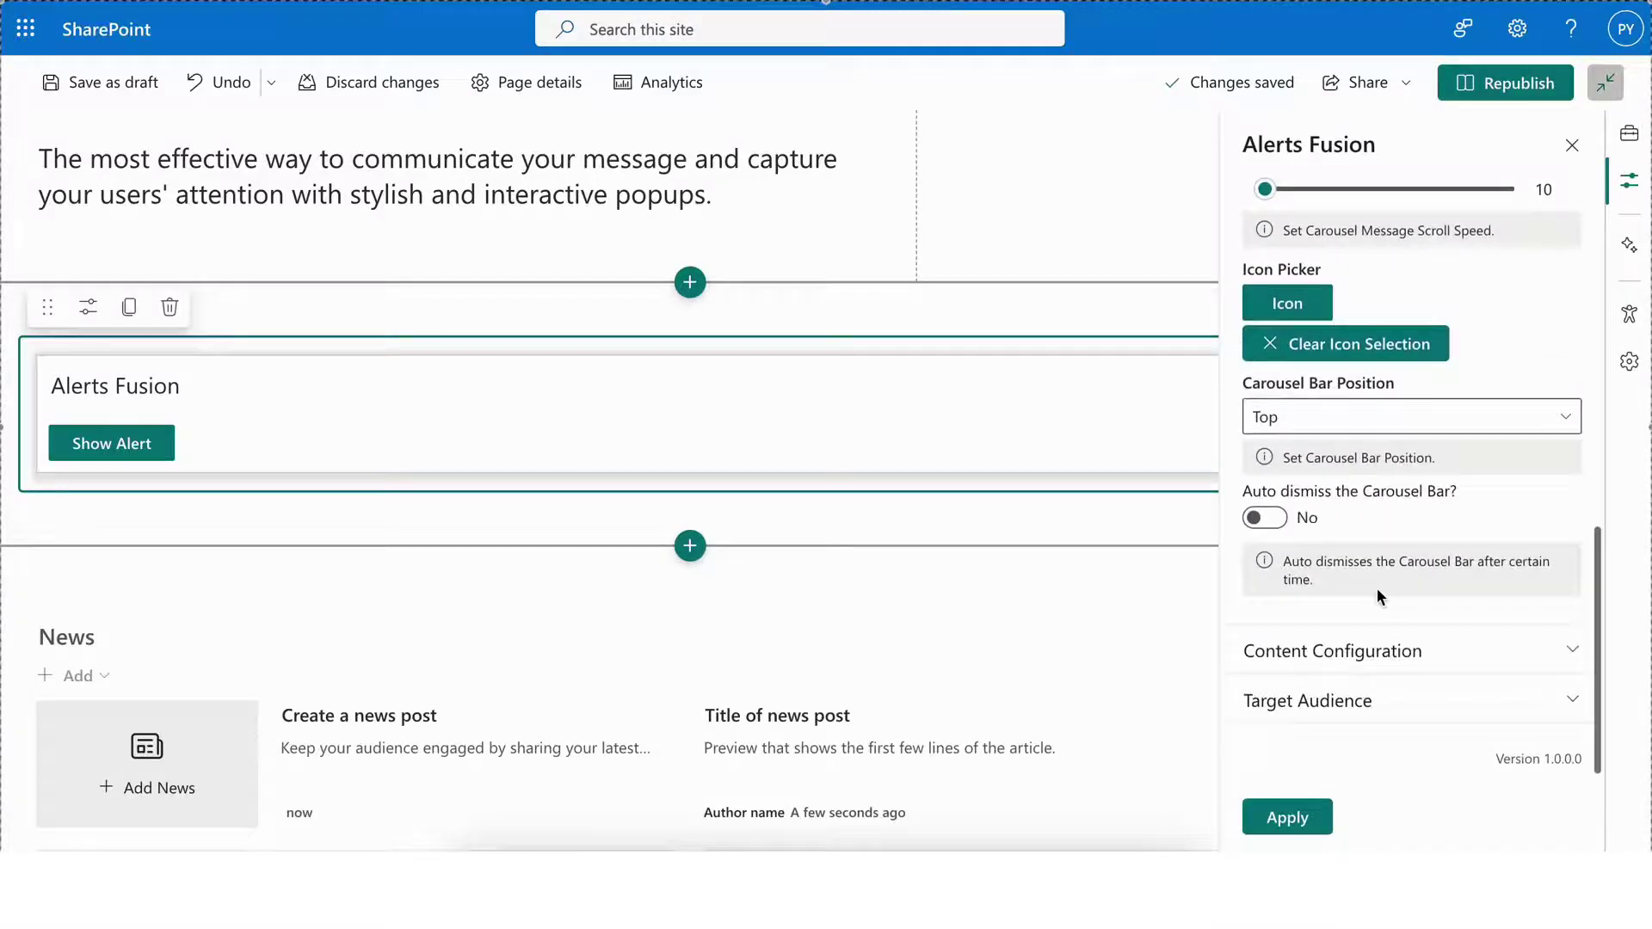
pyautogui.click(1394, 651)
pyautogui.scroll(-5, 1429, 534)
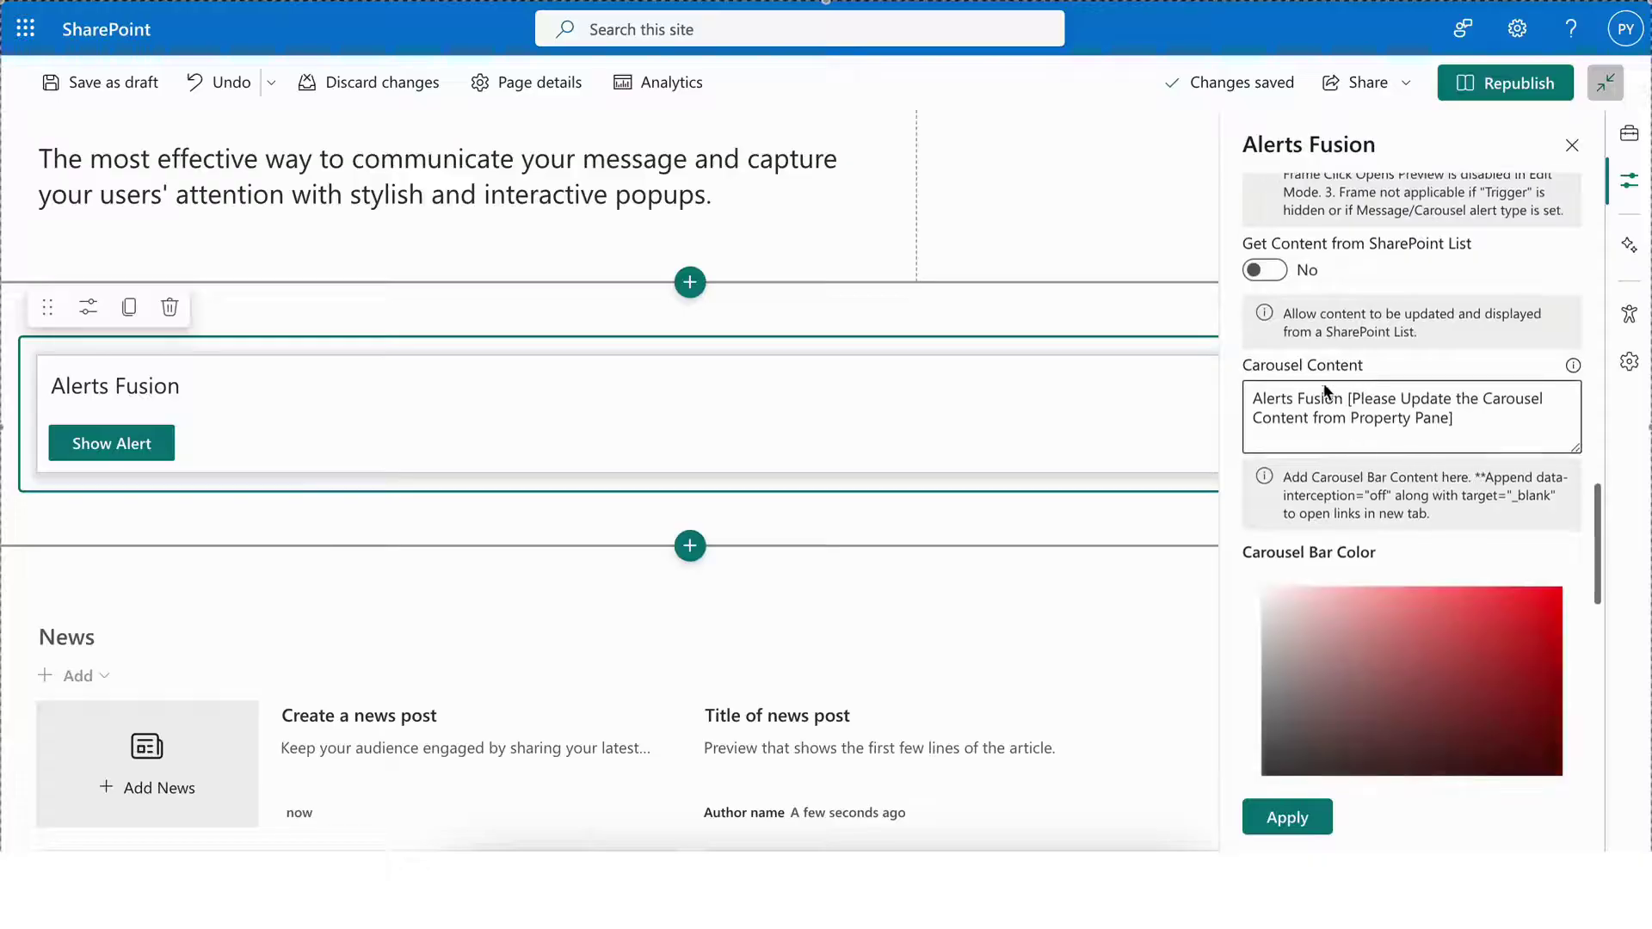
pyautogui.click(1467, 422)
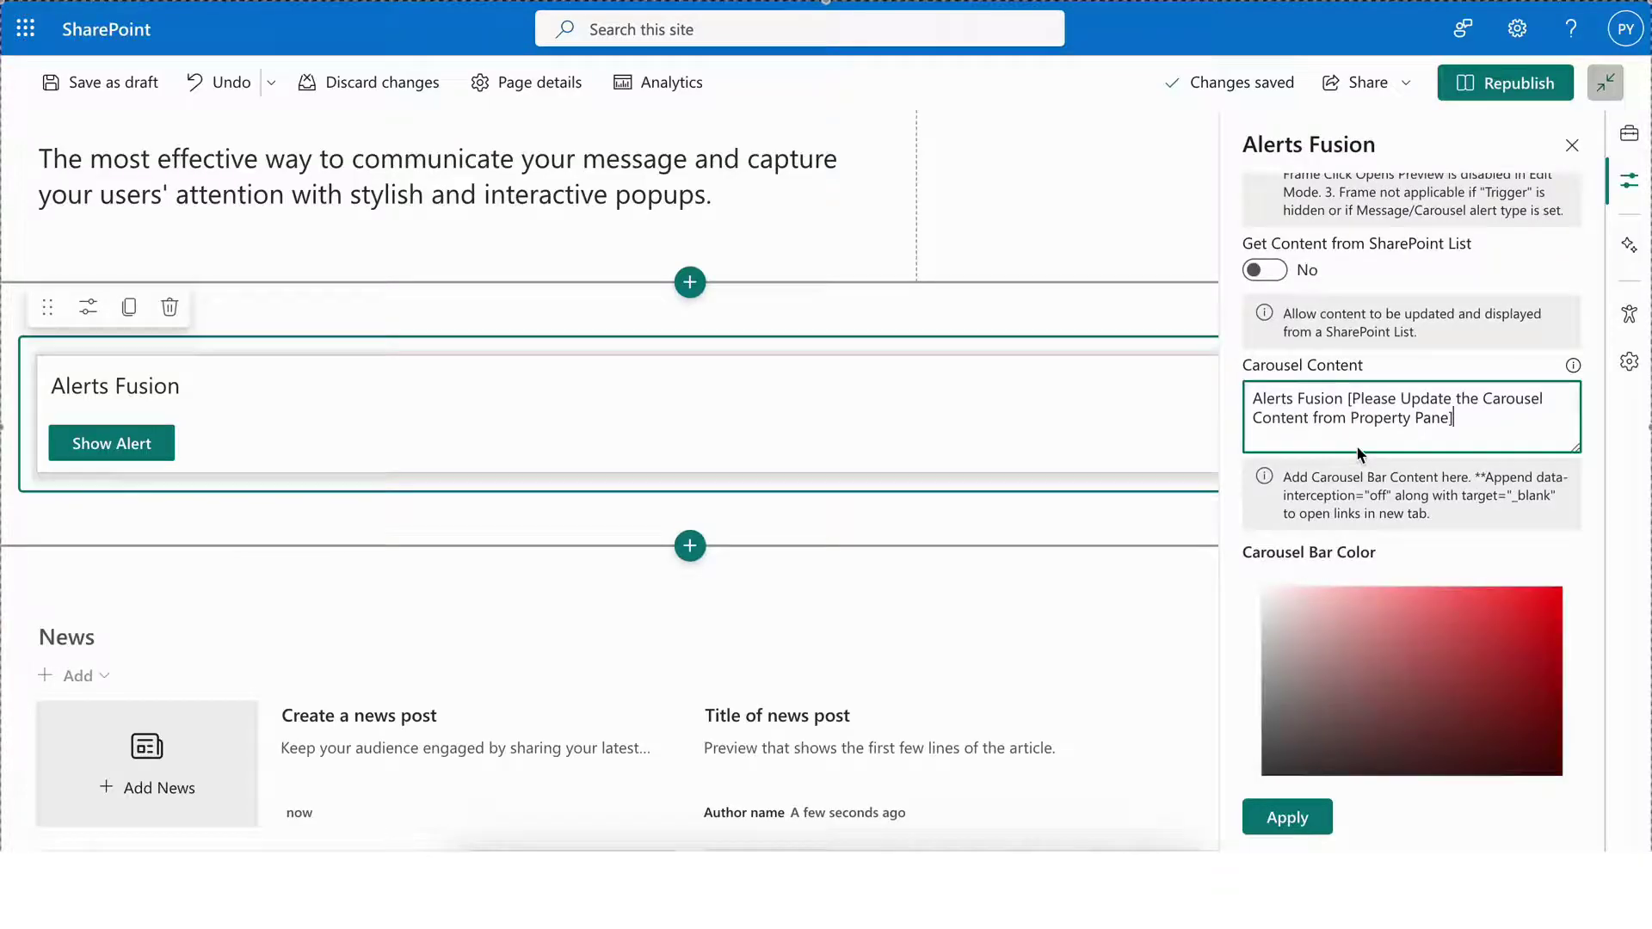
pyautogui.scroll(-2, 1361, 453)
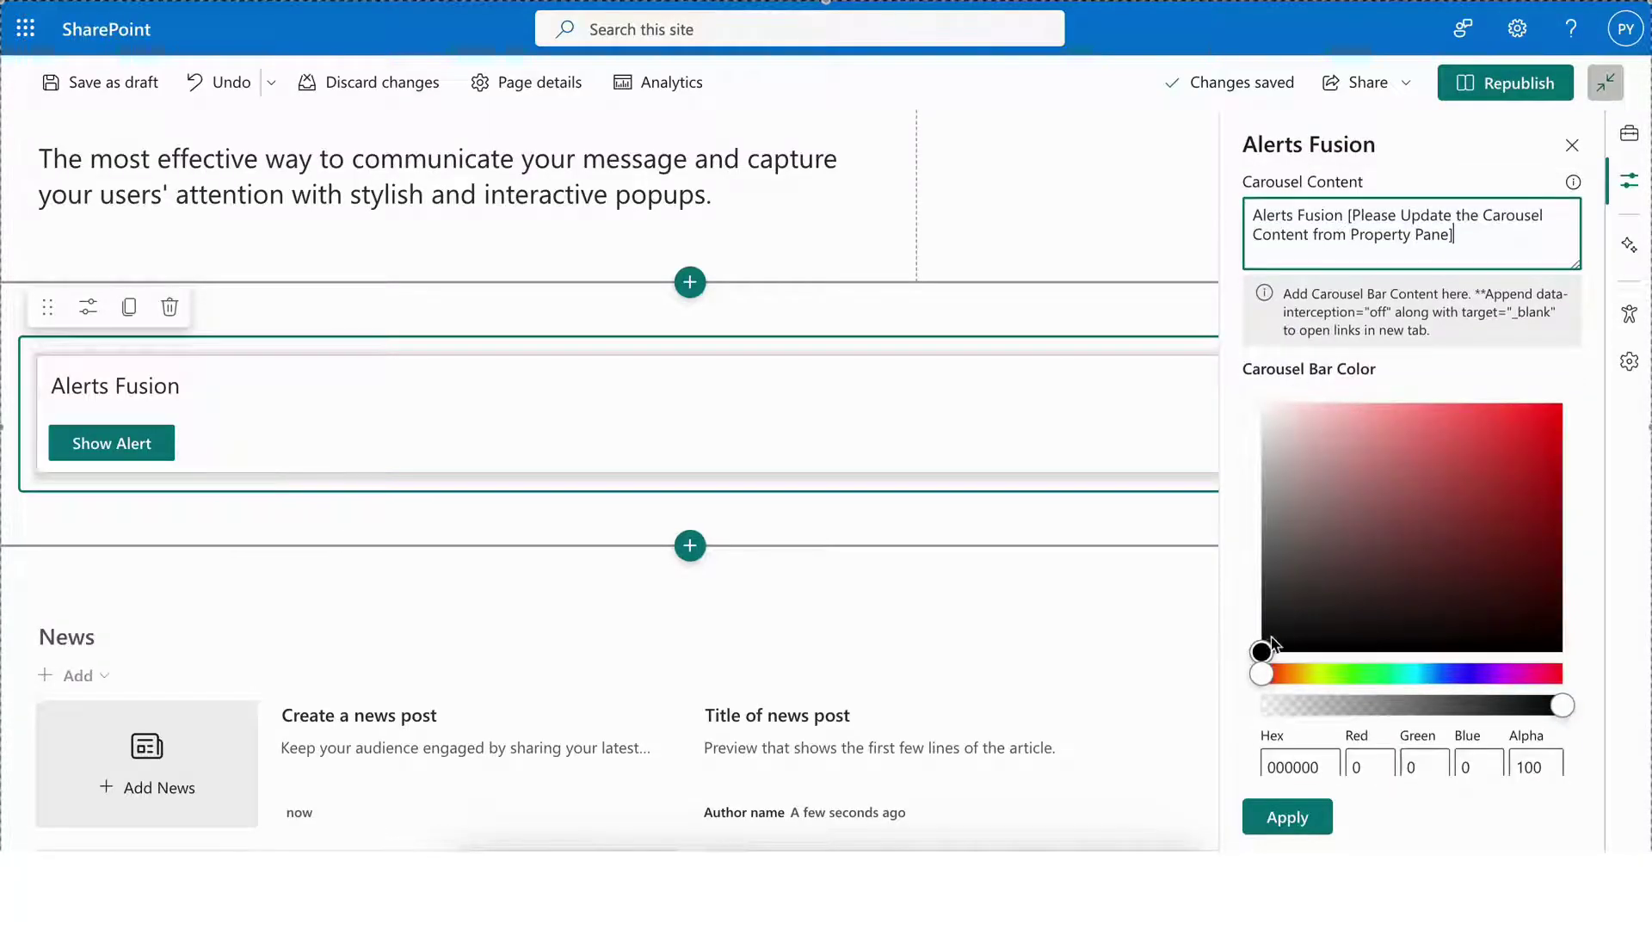
pyautogui.scroll(-4, 1369, 606)
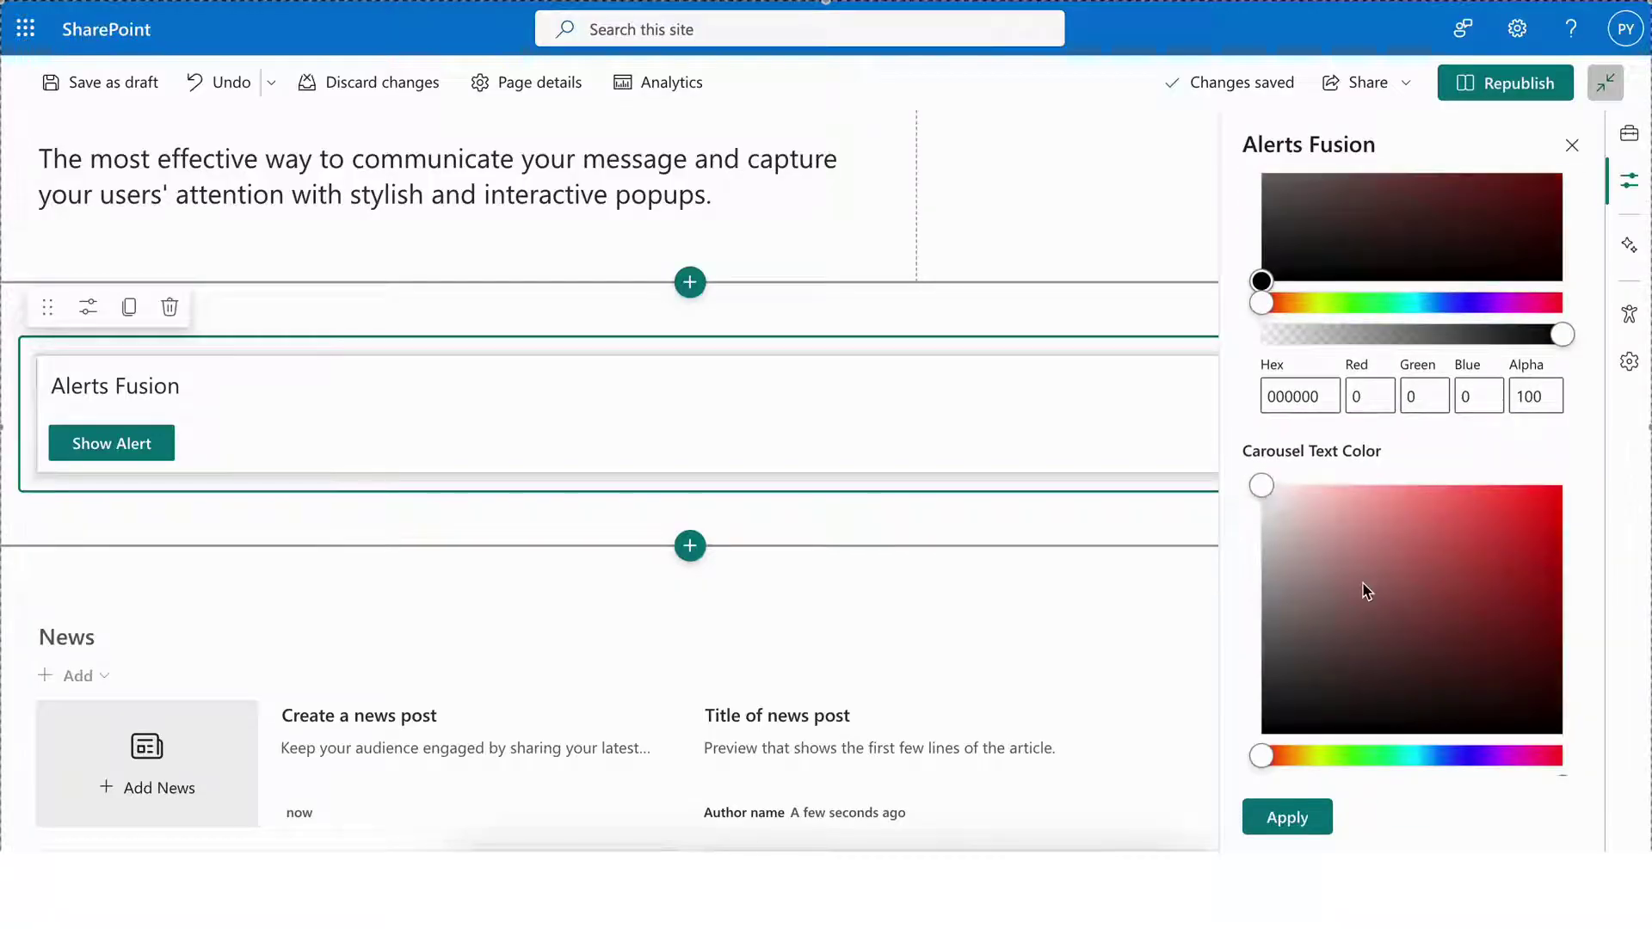
pyautogui.scroll(-1, 1363, 584)
pyautogui.scroll(10, 1363, 583)
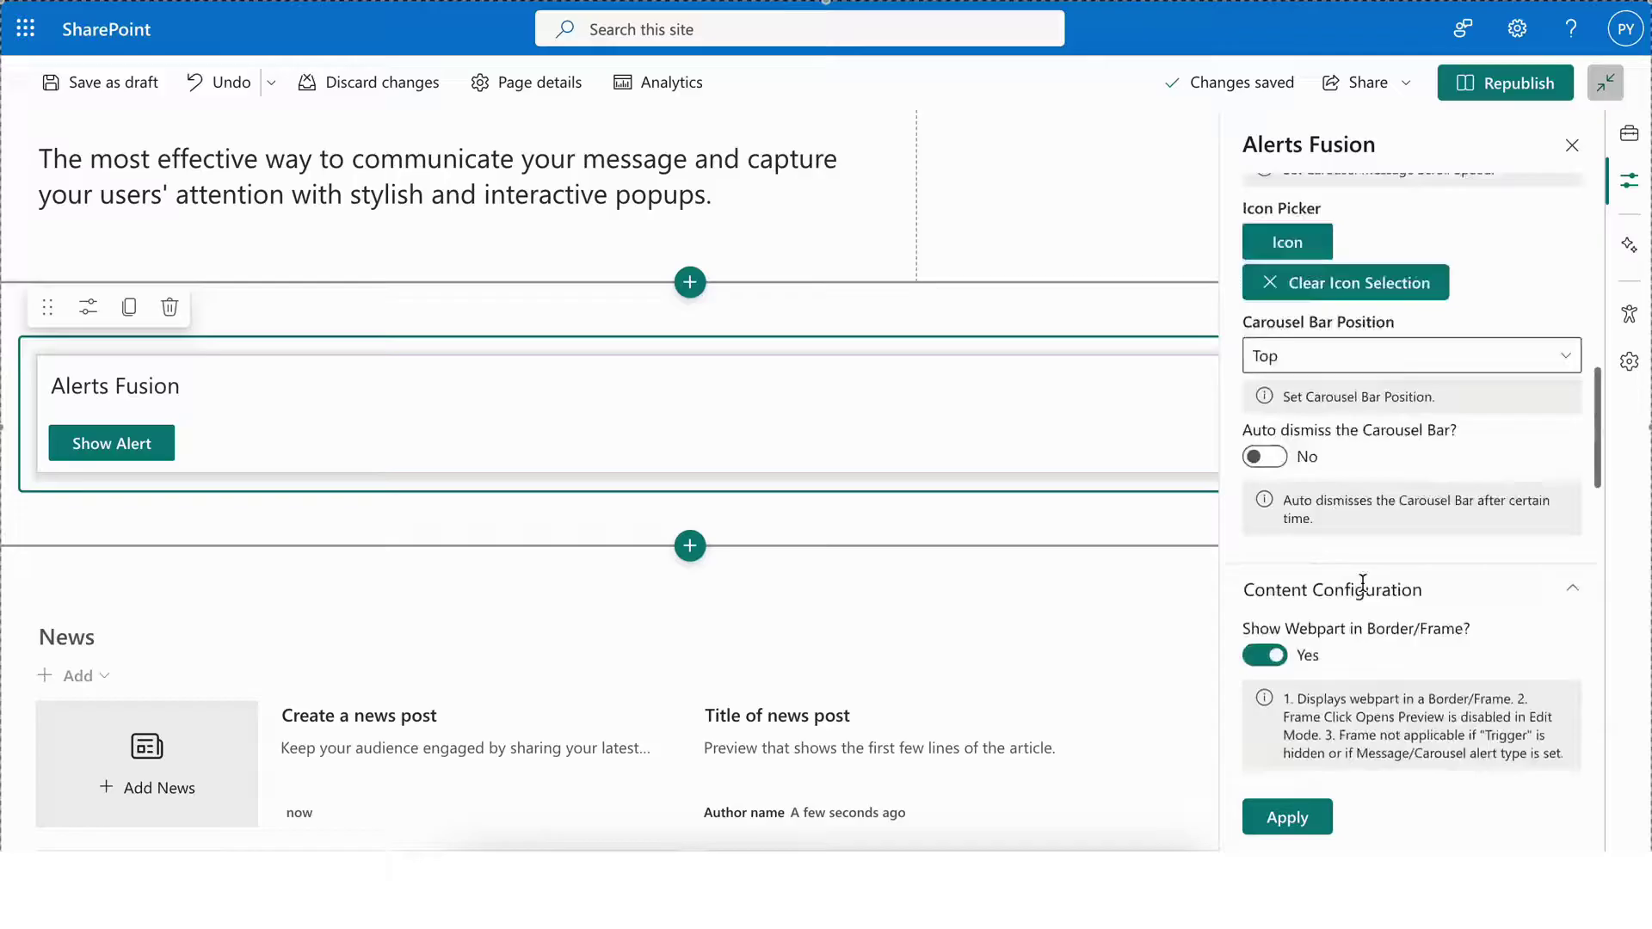
pyautogui.scroll(4, 1363, 583)
pyautogui.click(1287, 818)
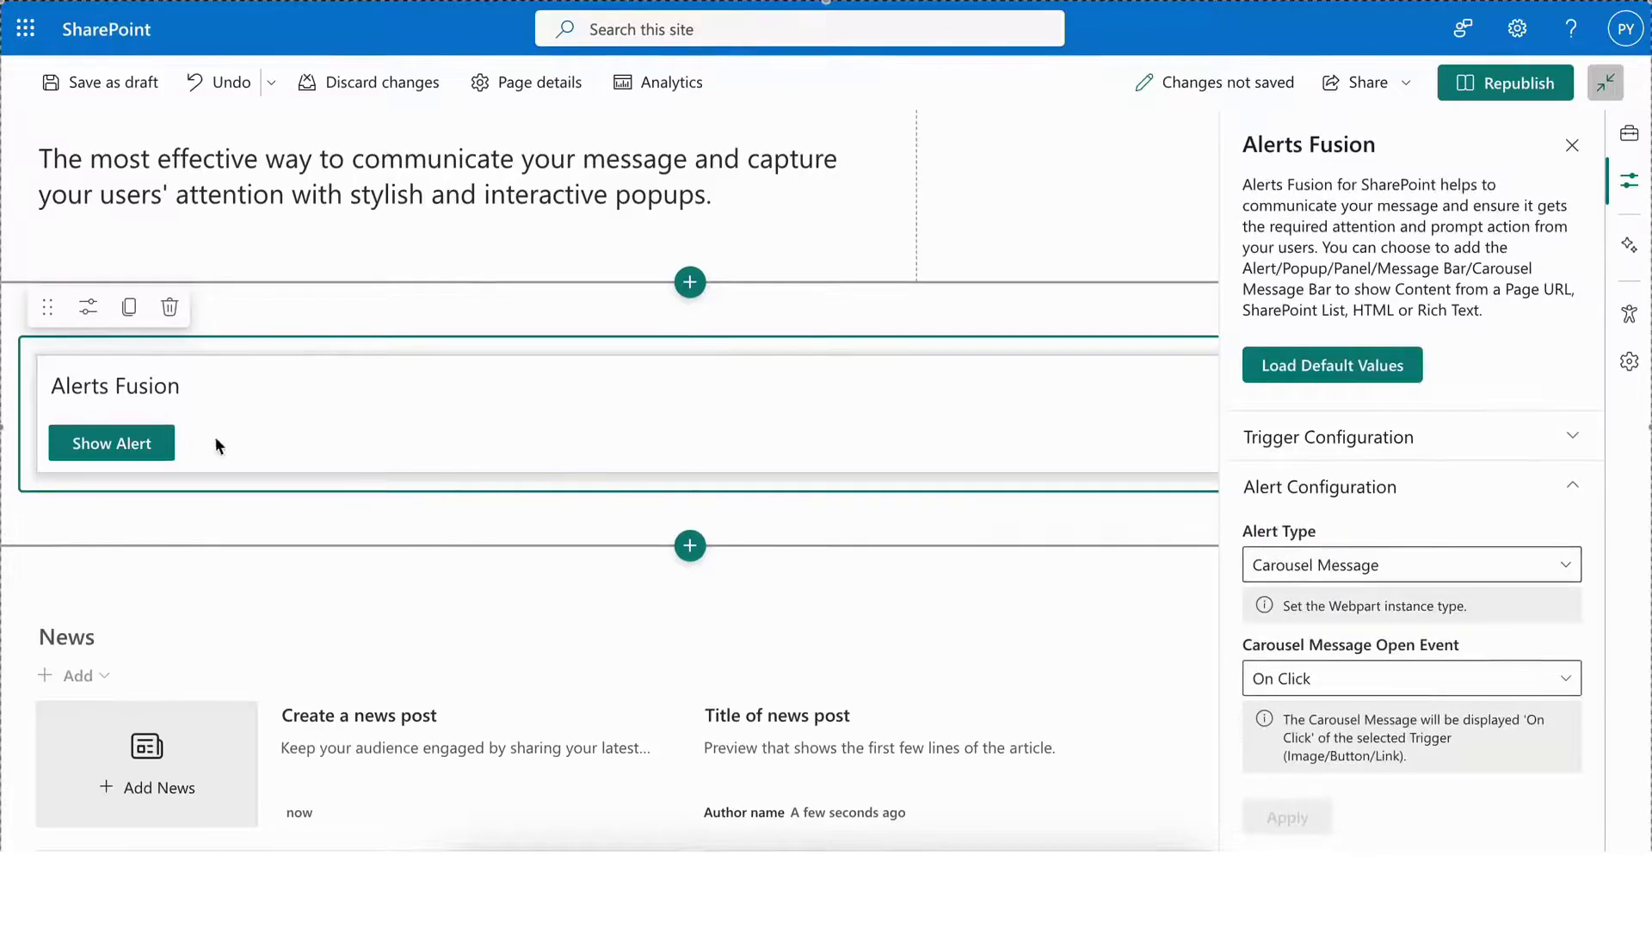
# Step: Preview the carousel bar and set its open event to Auto Open
pyautogui.click(148, 443)
pyautogui.scroll(4, 859, 269)
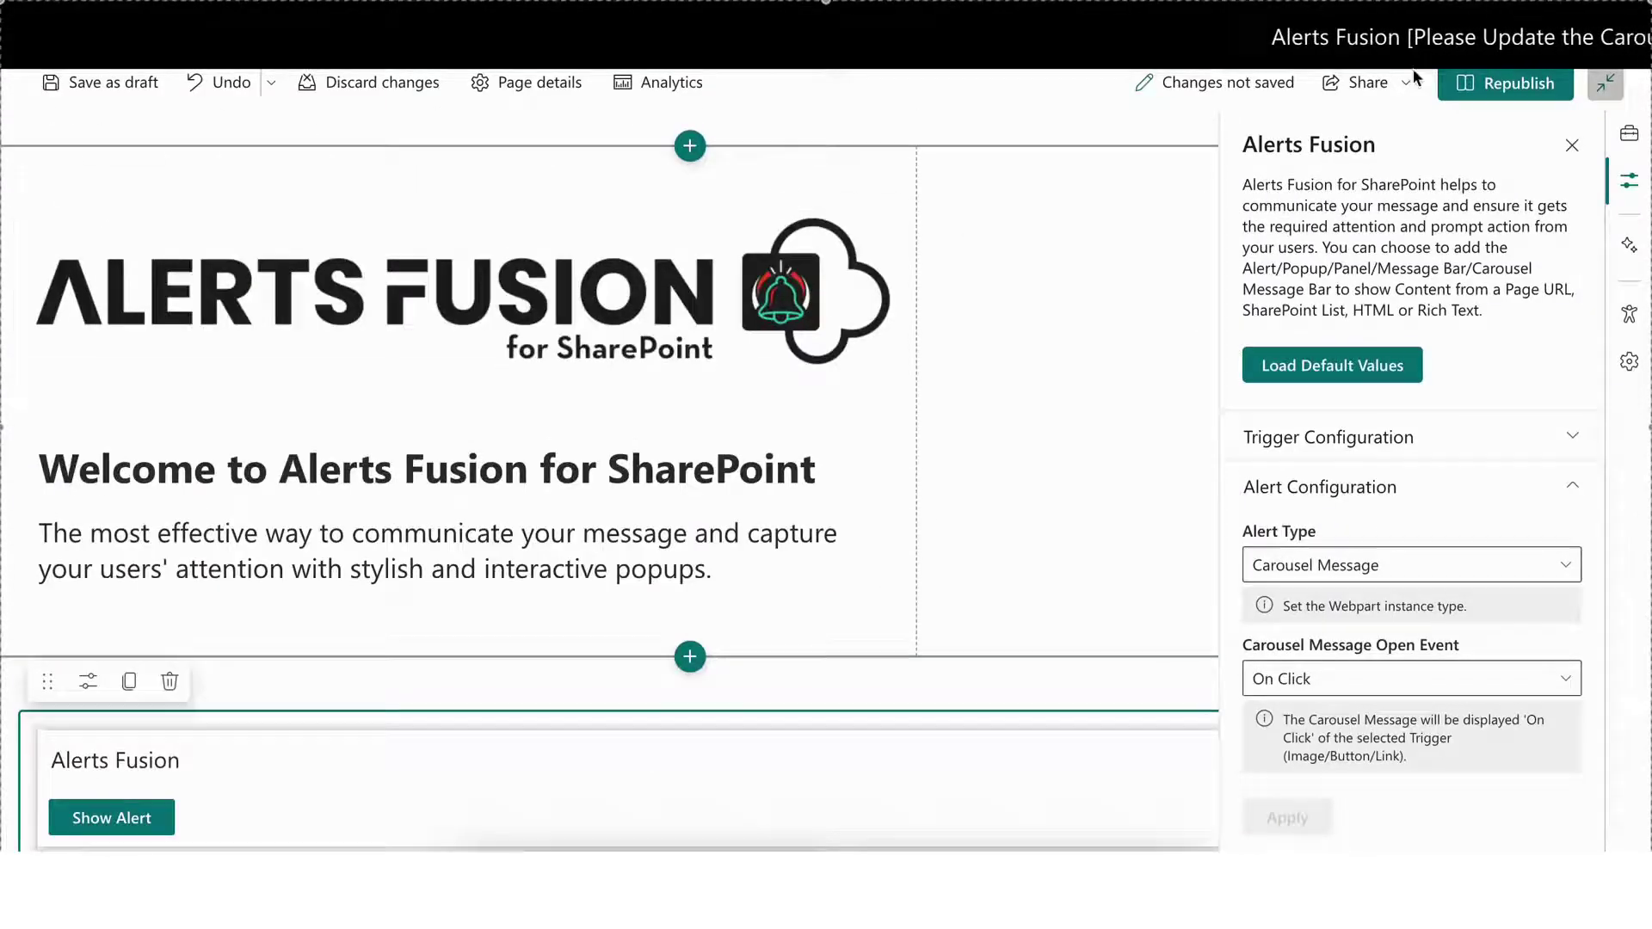
pyautogui.click(1323, 686)
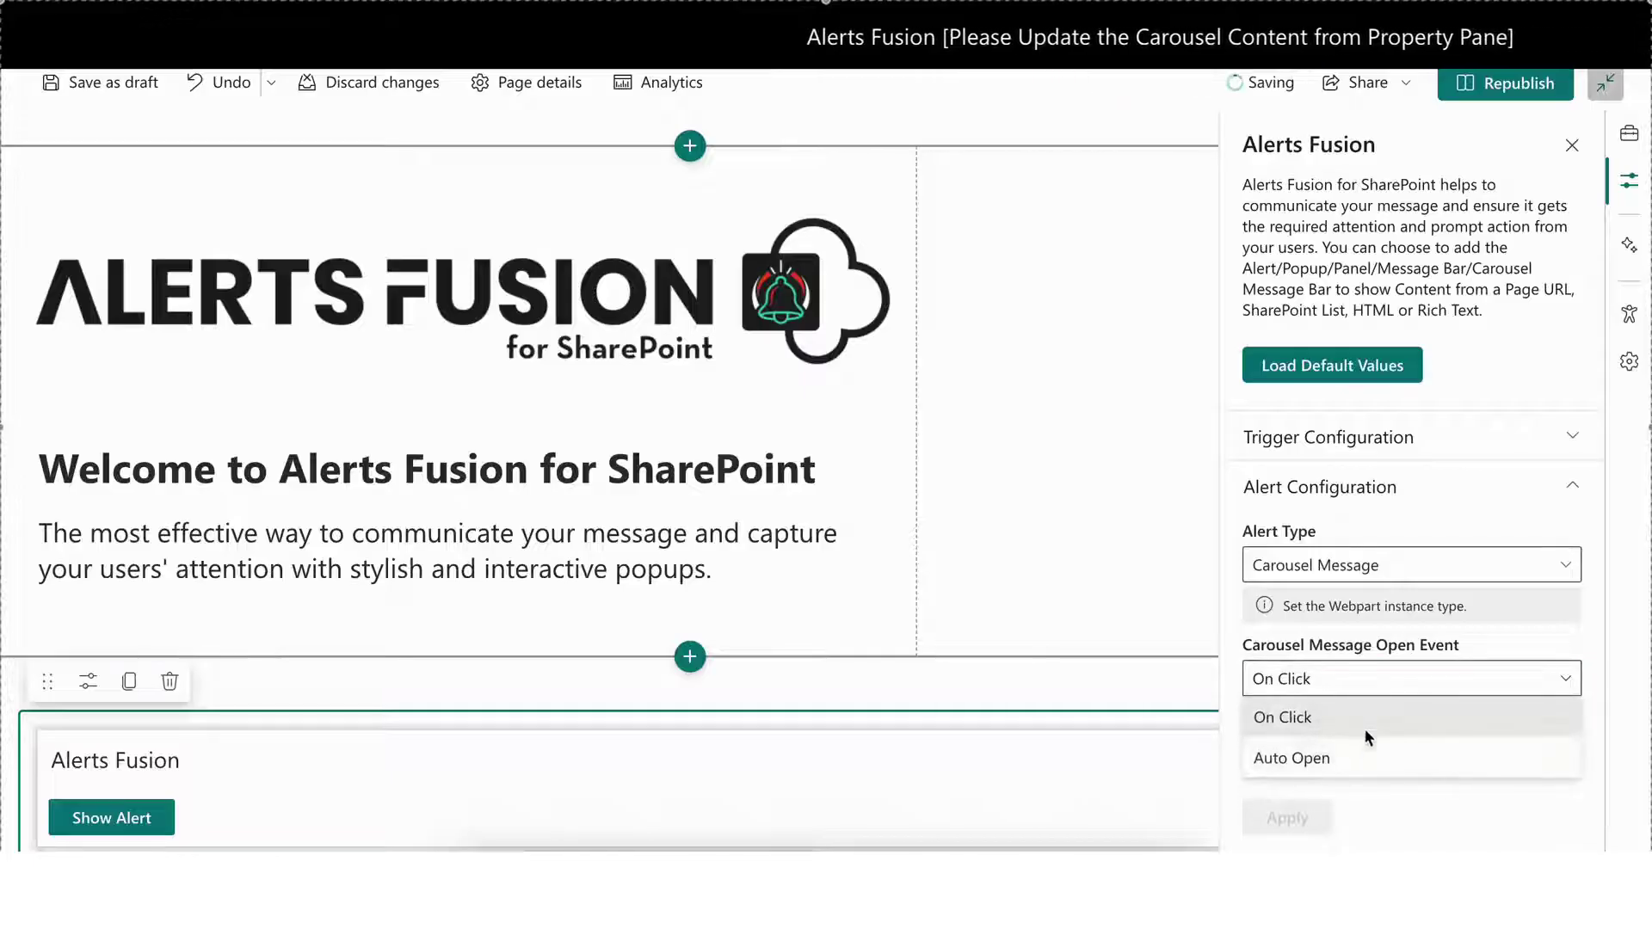
pyautogui.click(1348, 760)
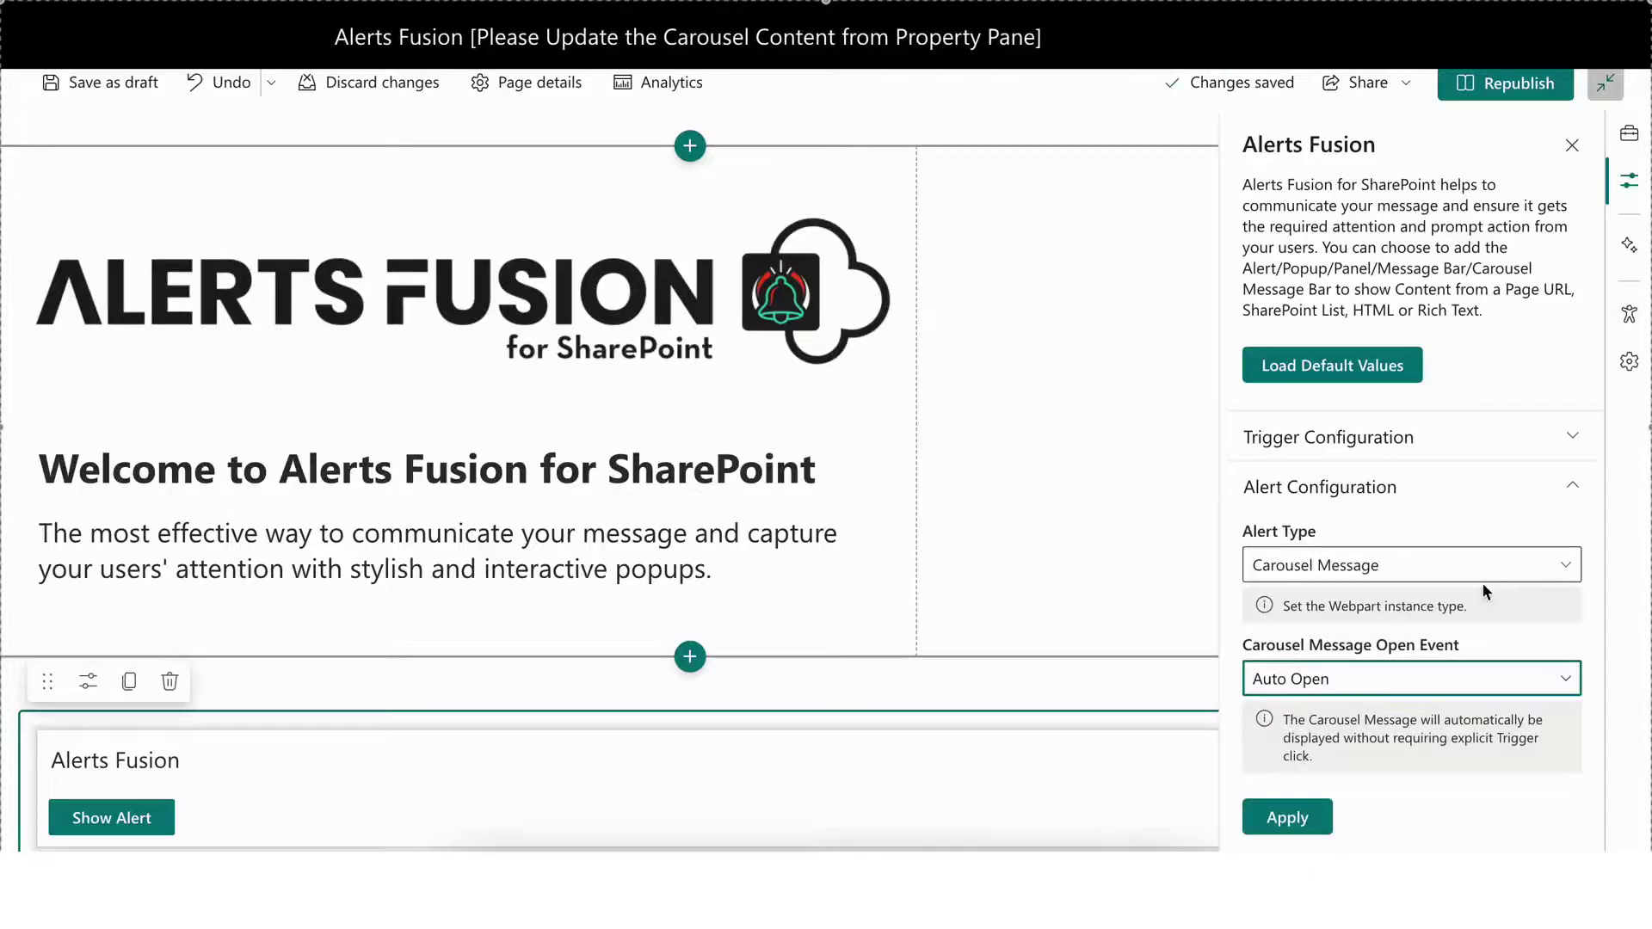
# Step: Change the alert type to Message with a Success message bar type
pyautogui.click(1308, 565)
pyautogui.click(1321, 688)
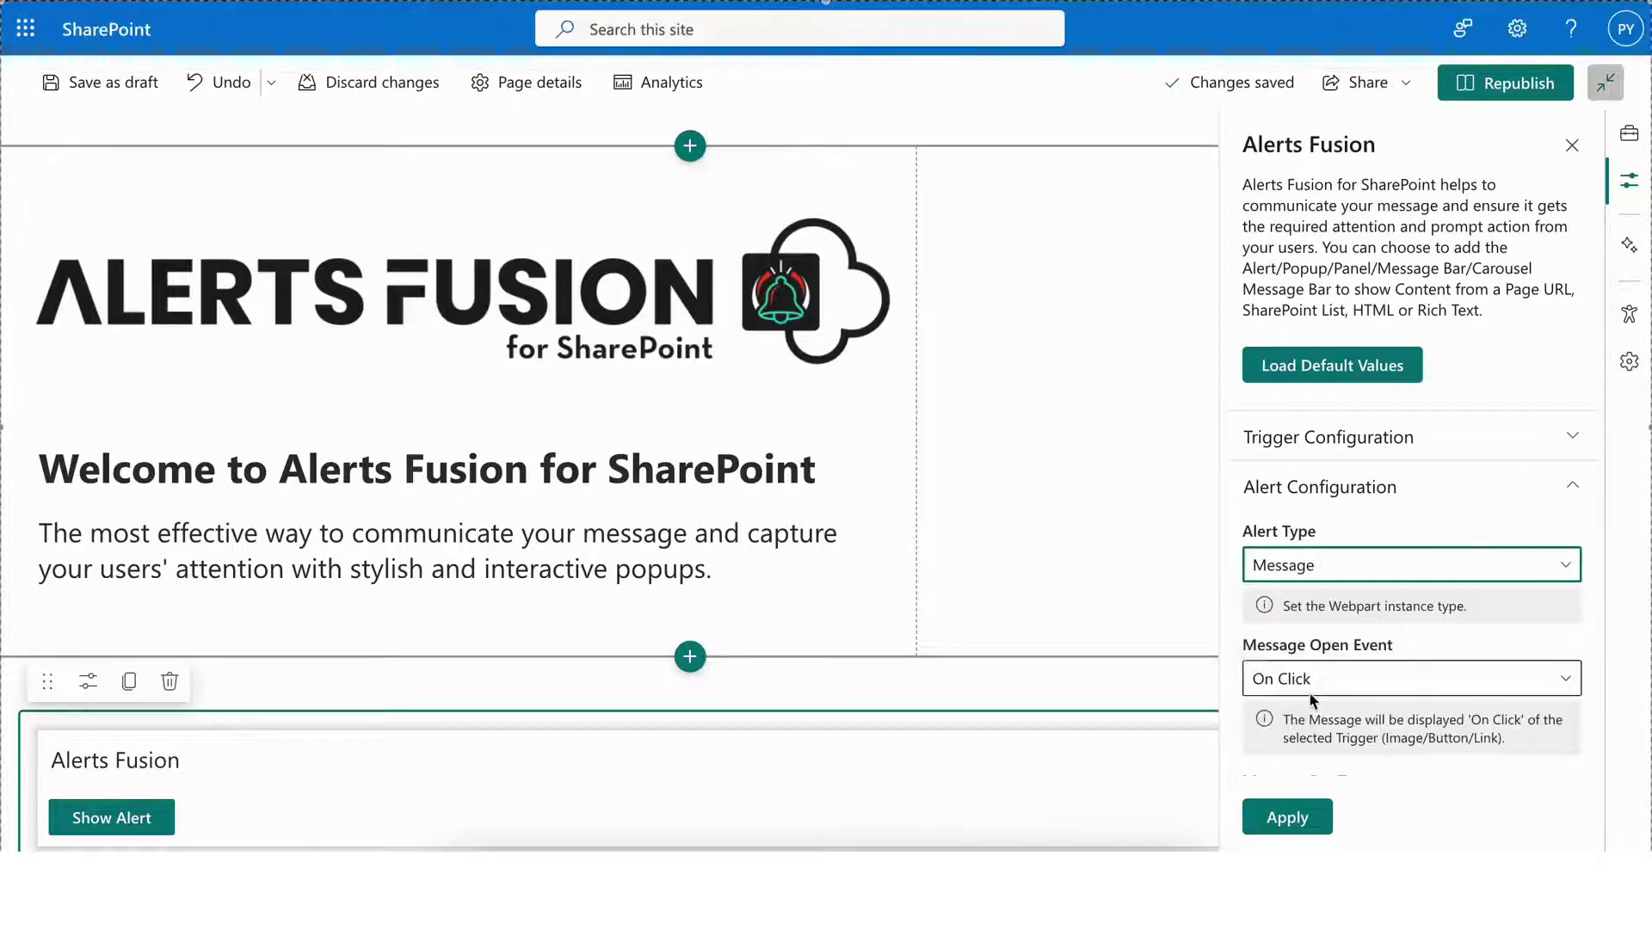
pyautogui.scroll(-2, 1403, 628)
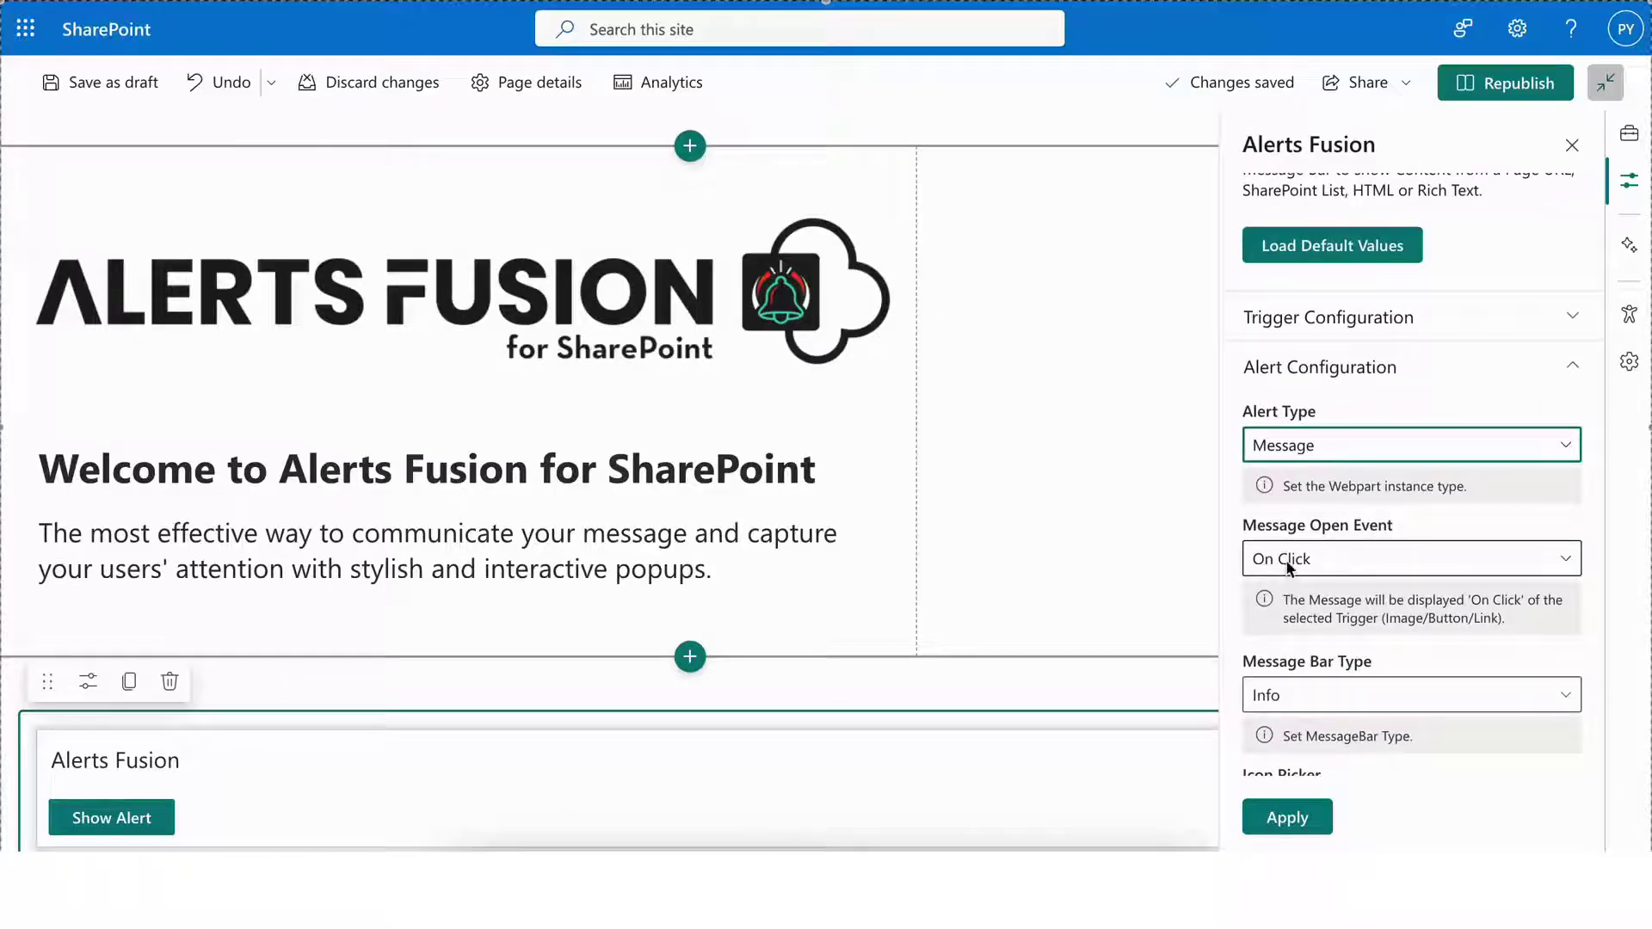
pyautogui.scroll(-3, 1380, 555)
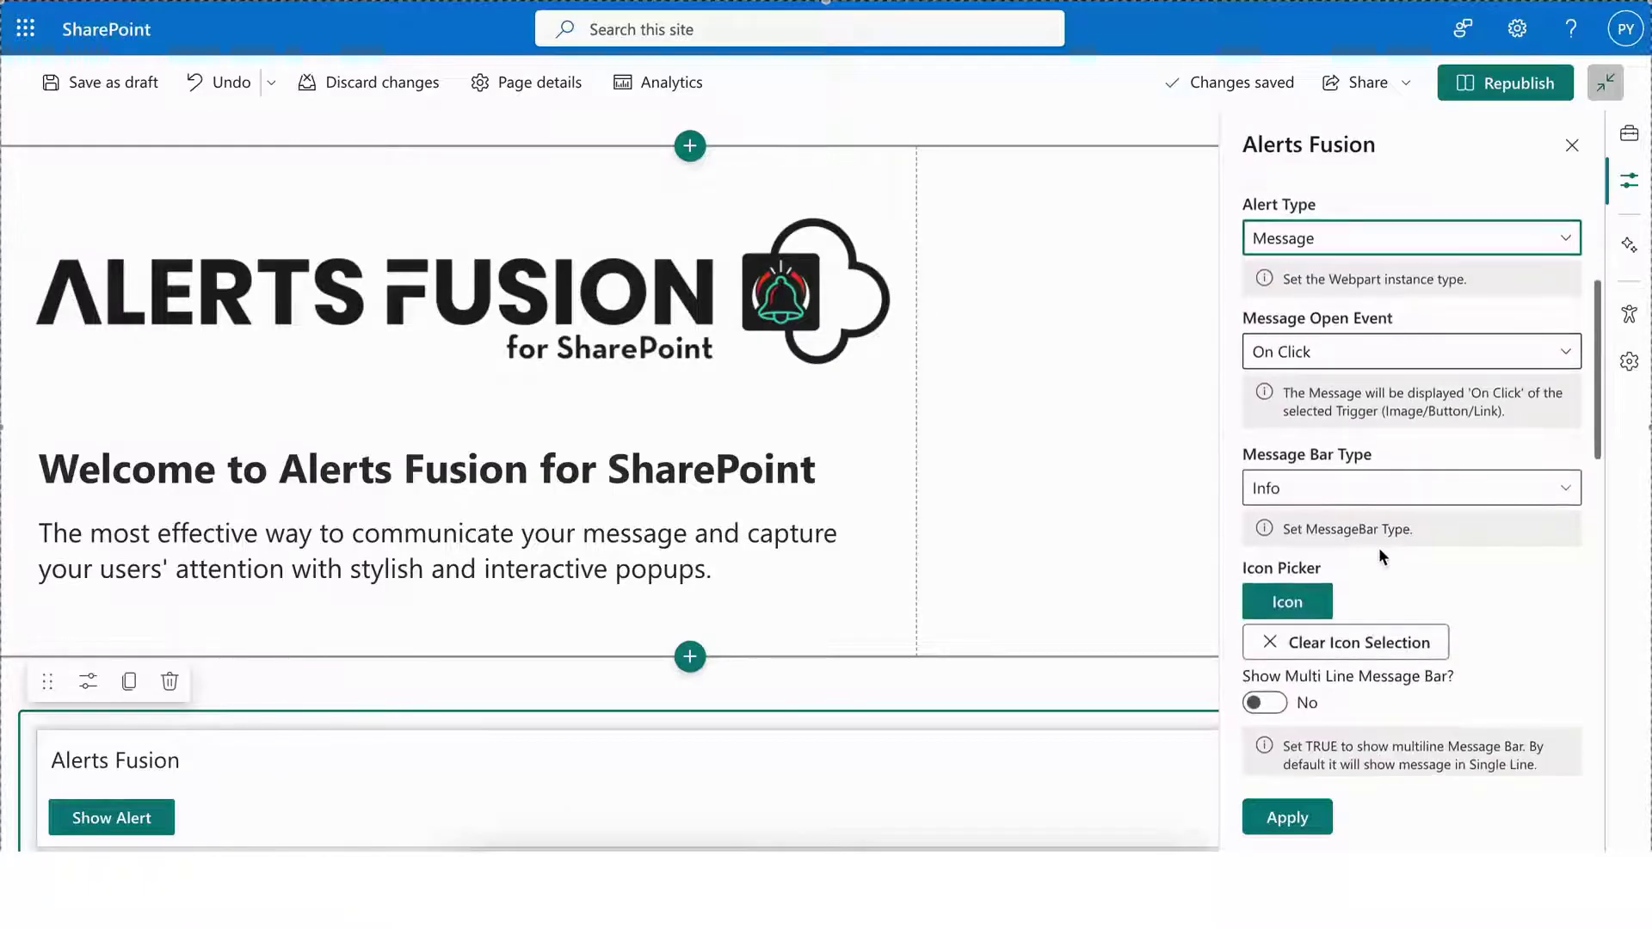
pyautogui.click(1298, 487)
pyautogui.click(1303, 609)
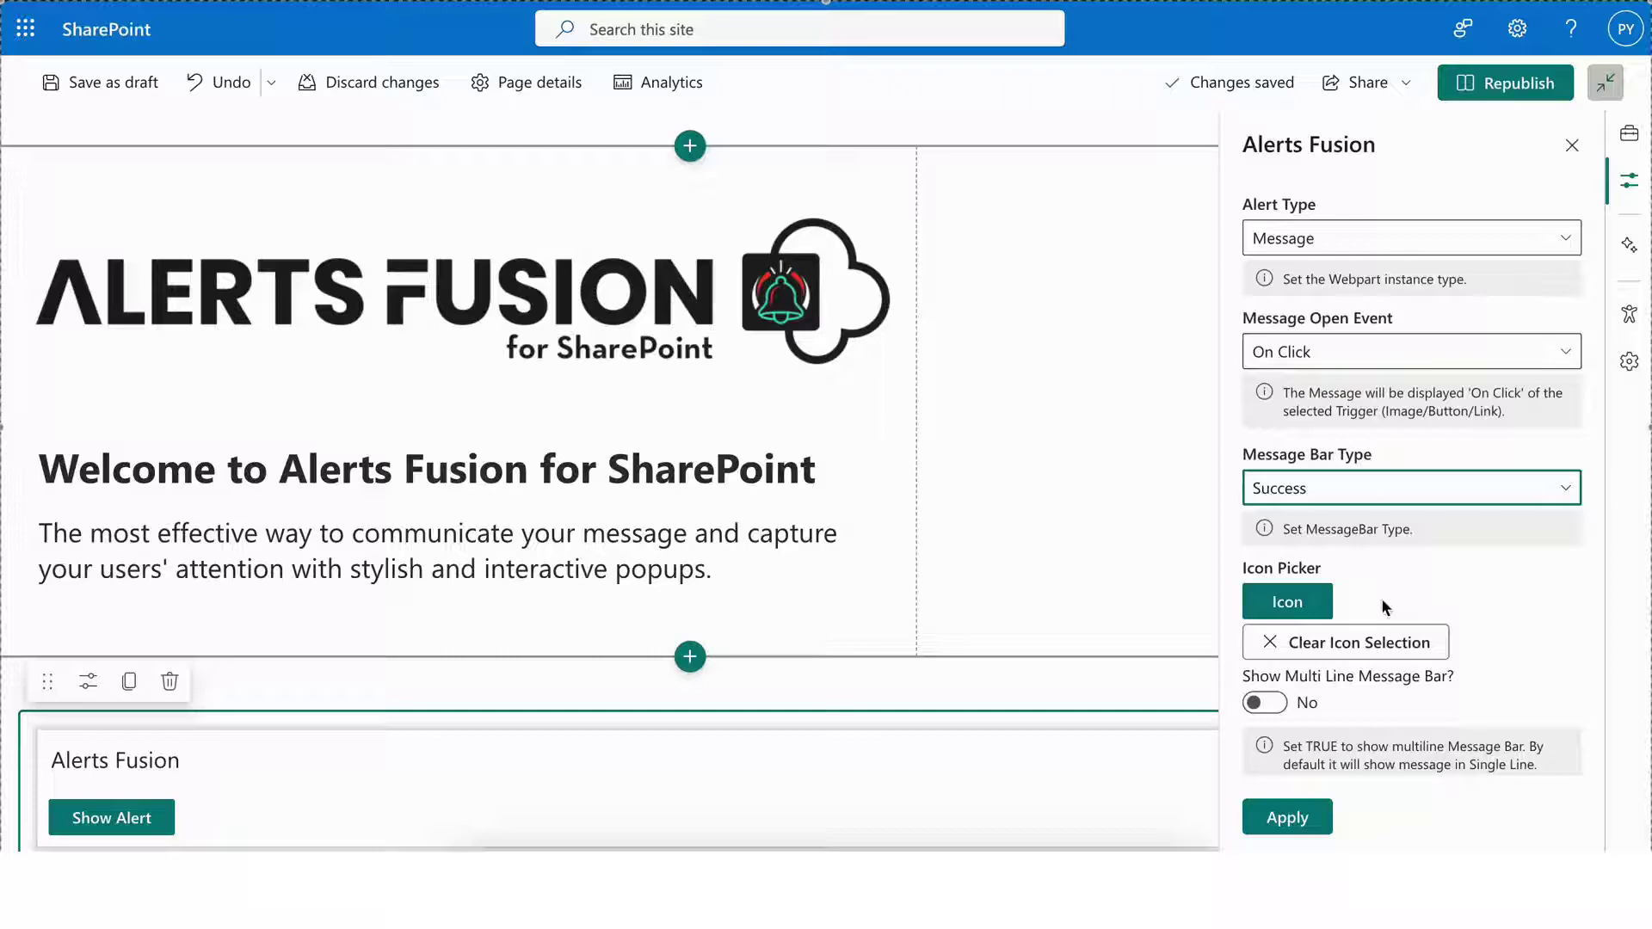
pyautogui.scroll(-1, 1385, 541)
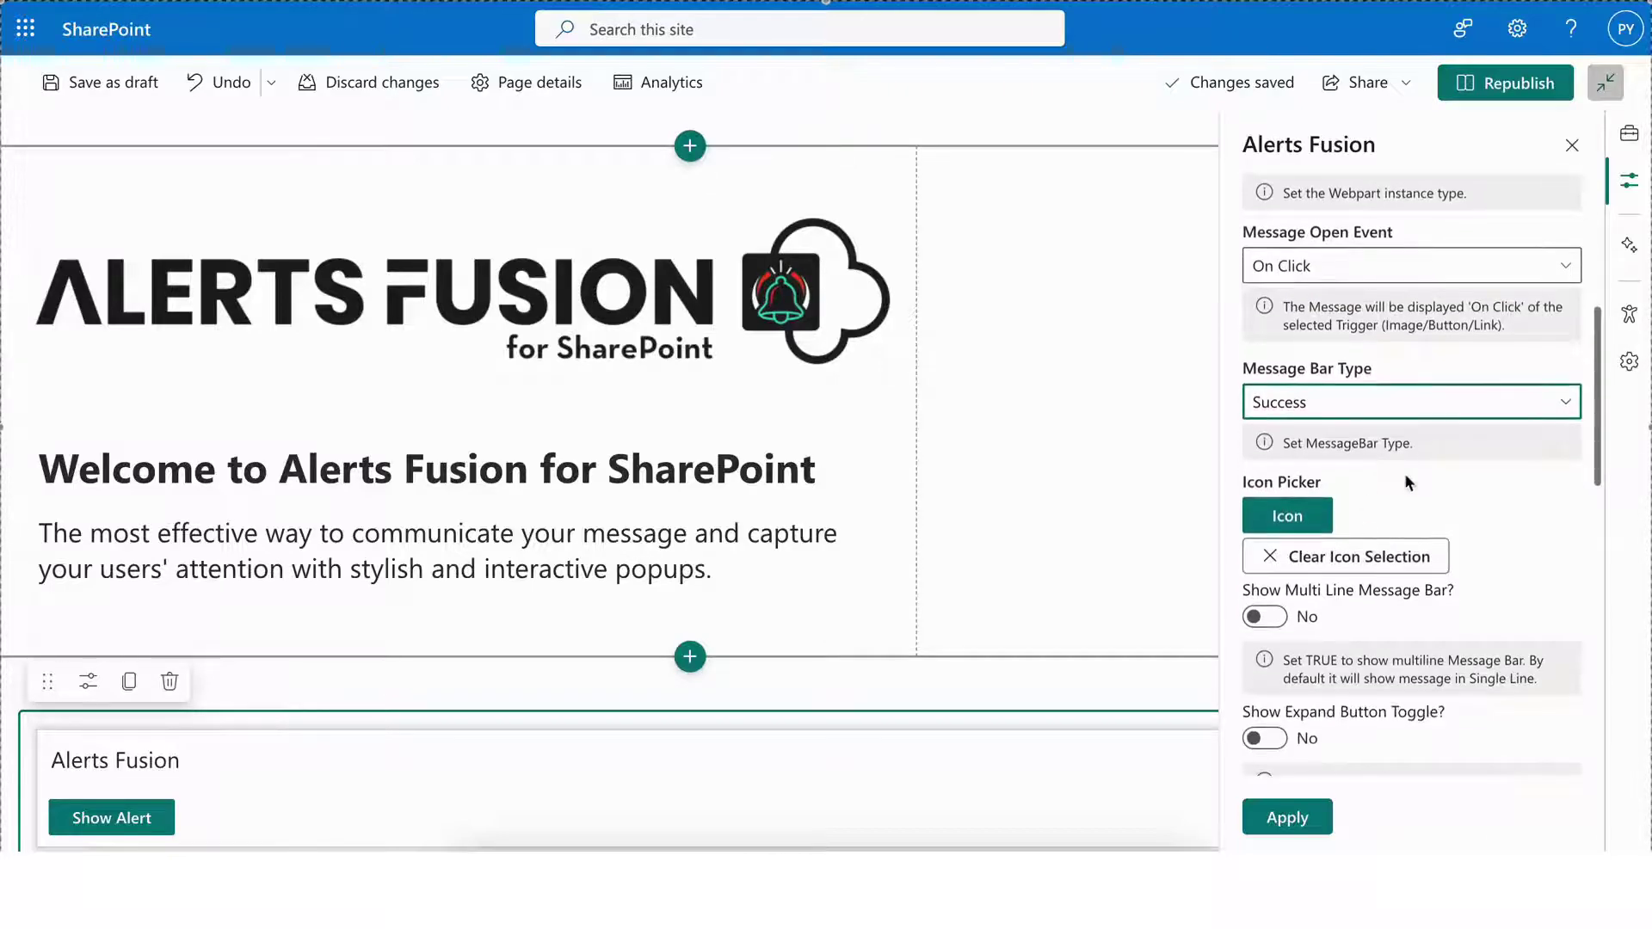
pyautogui.scroll(-2, 1389, 600)
pyautogui.scroll(-2, 1388, 600)
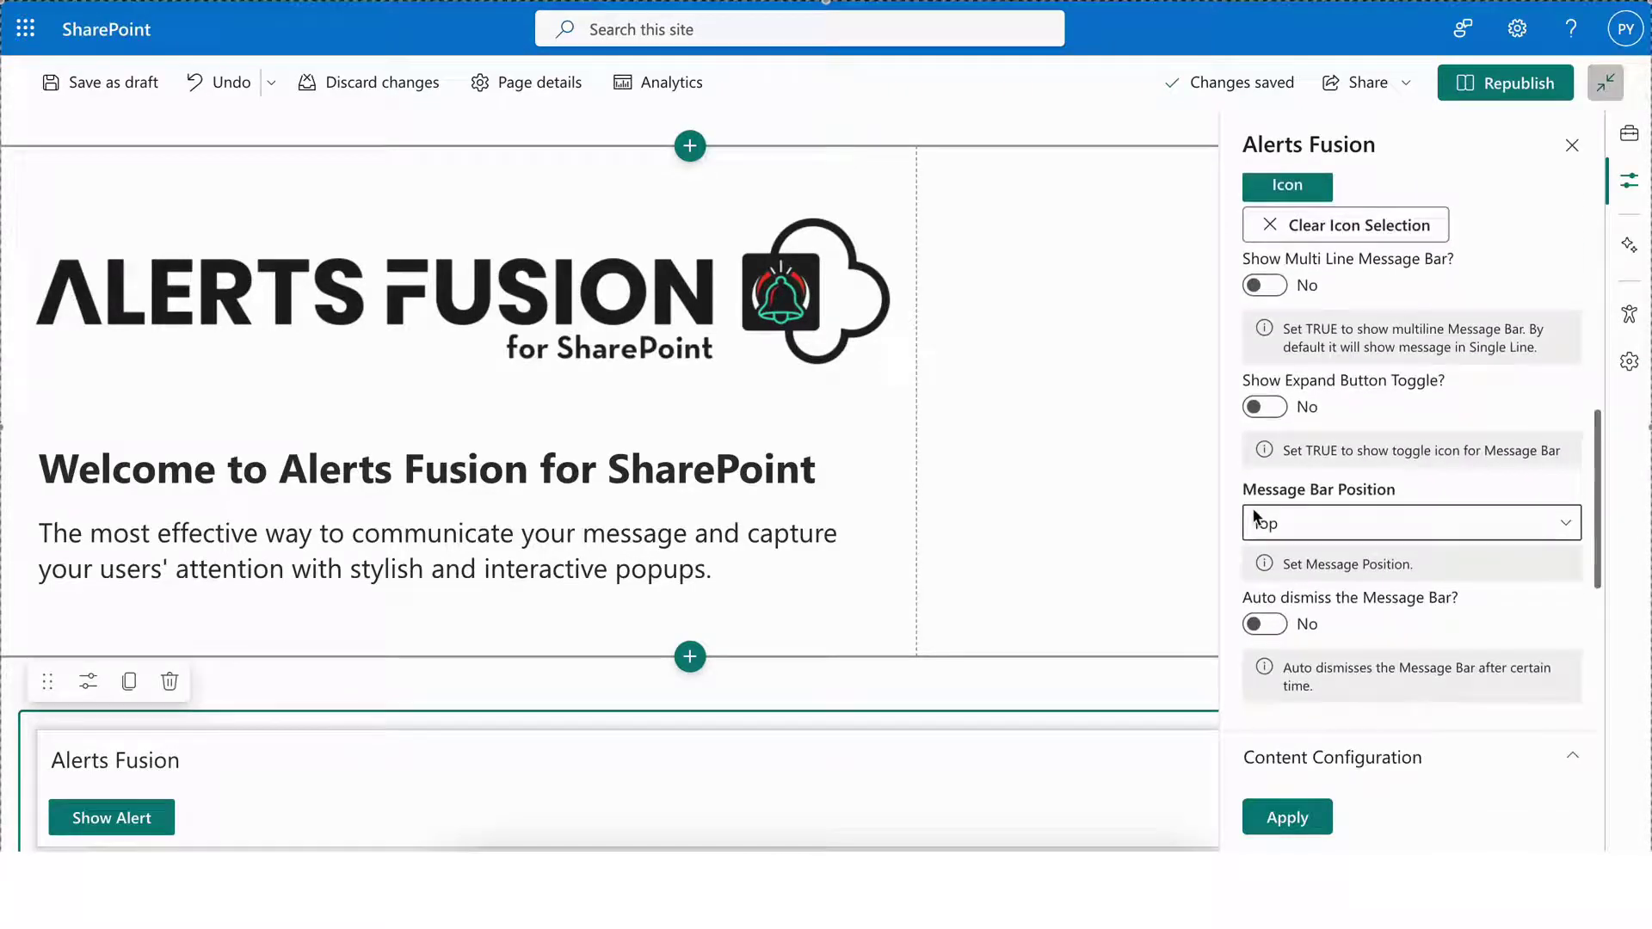
# Step: Enable 5-second auto dismiss, apply, and preview the green message bar
pyautogui.click(1331, 515)
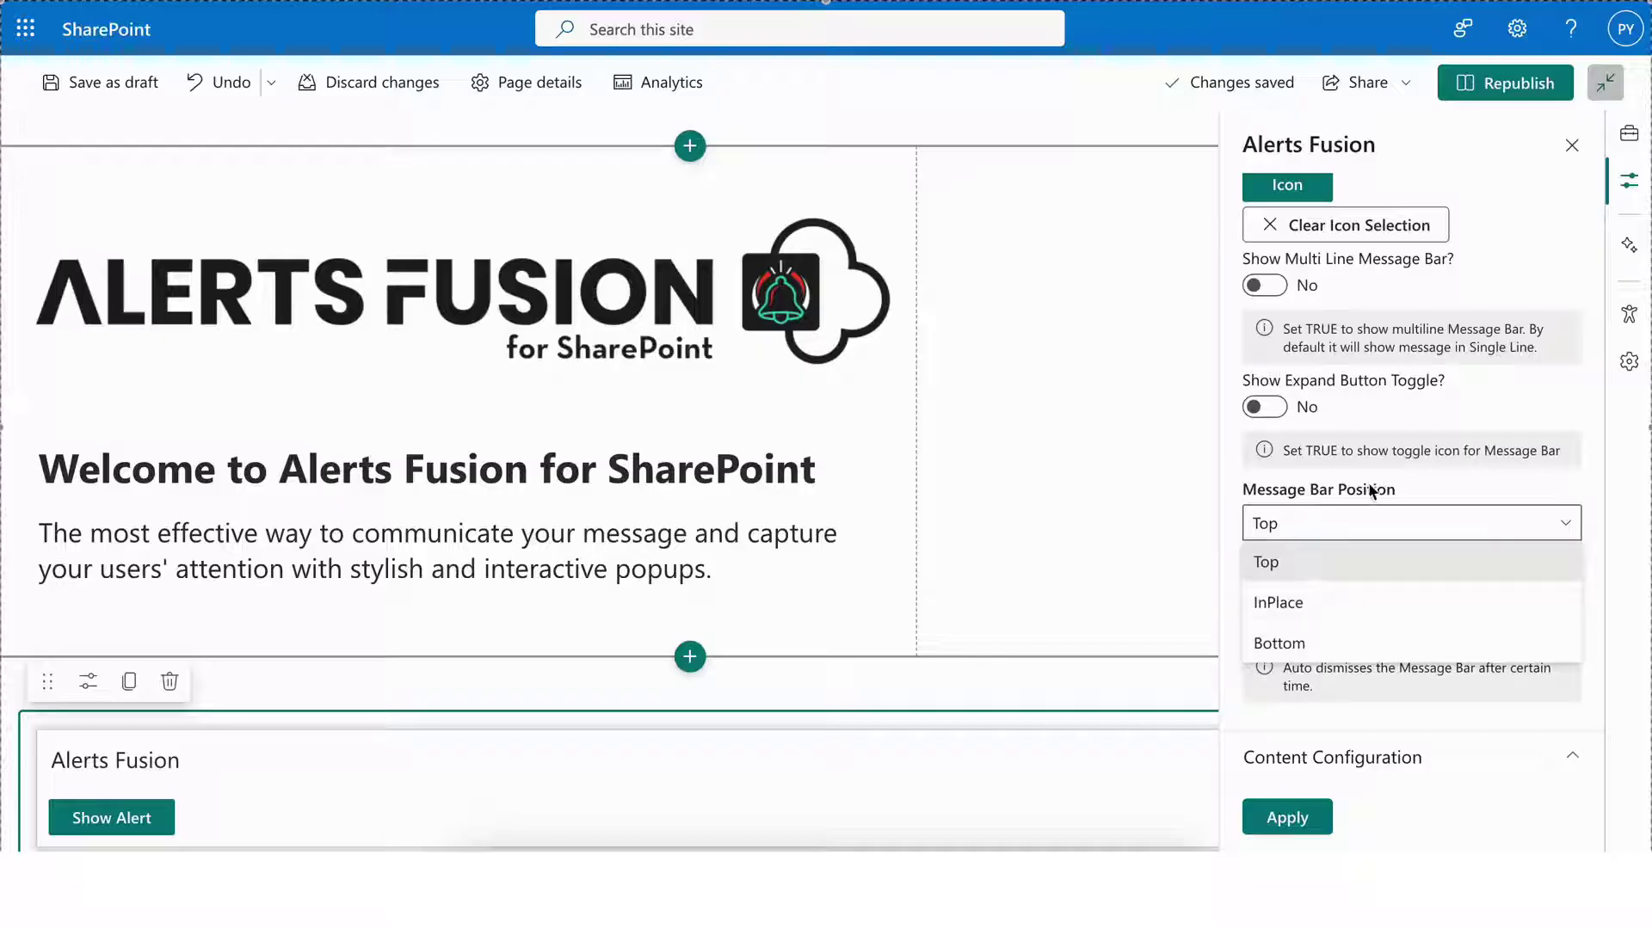
pyautogui.scroll(-1, 1387, 421)
pyautogui.scroll(-2, 1387, 421)
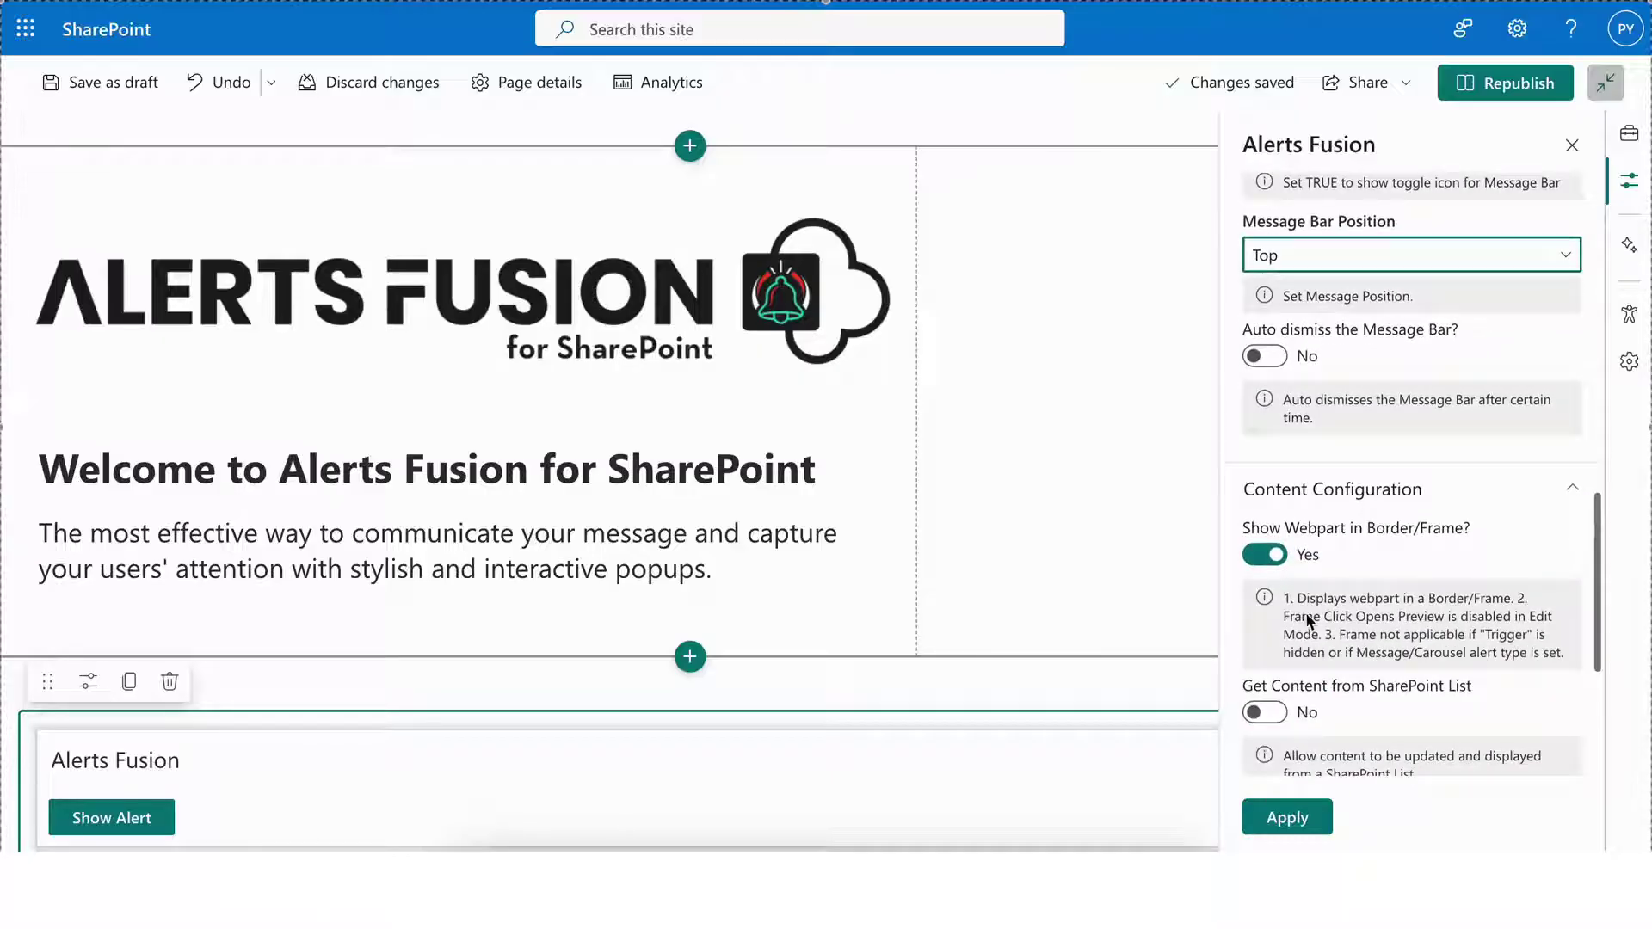
pyautogui.click(1273, 355)
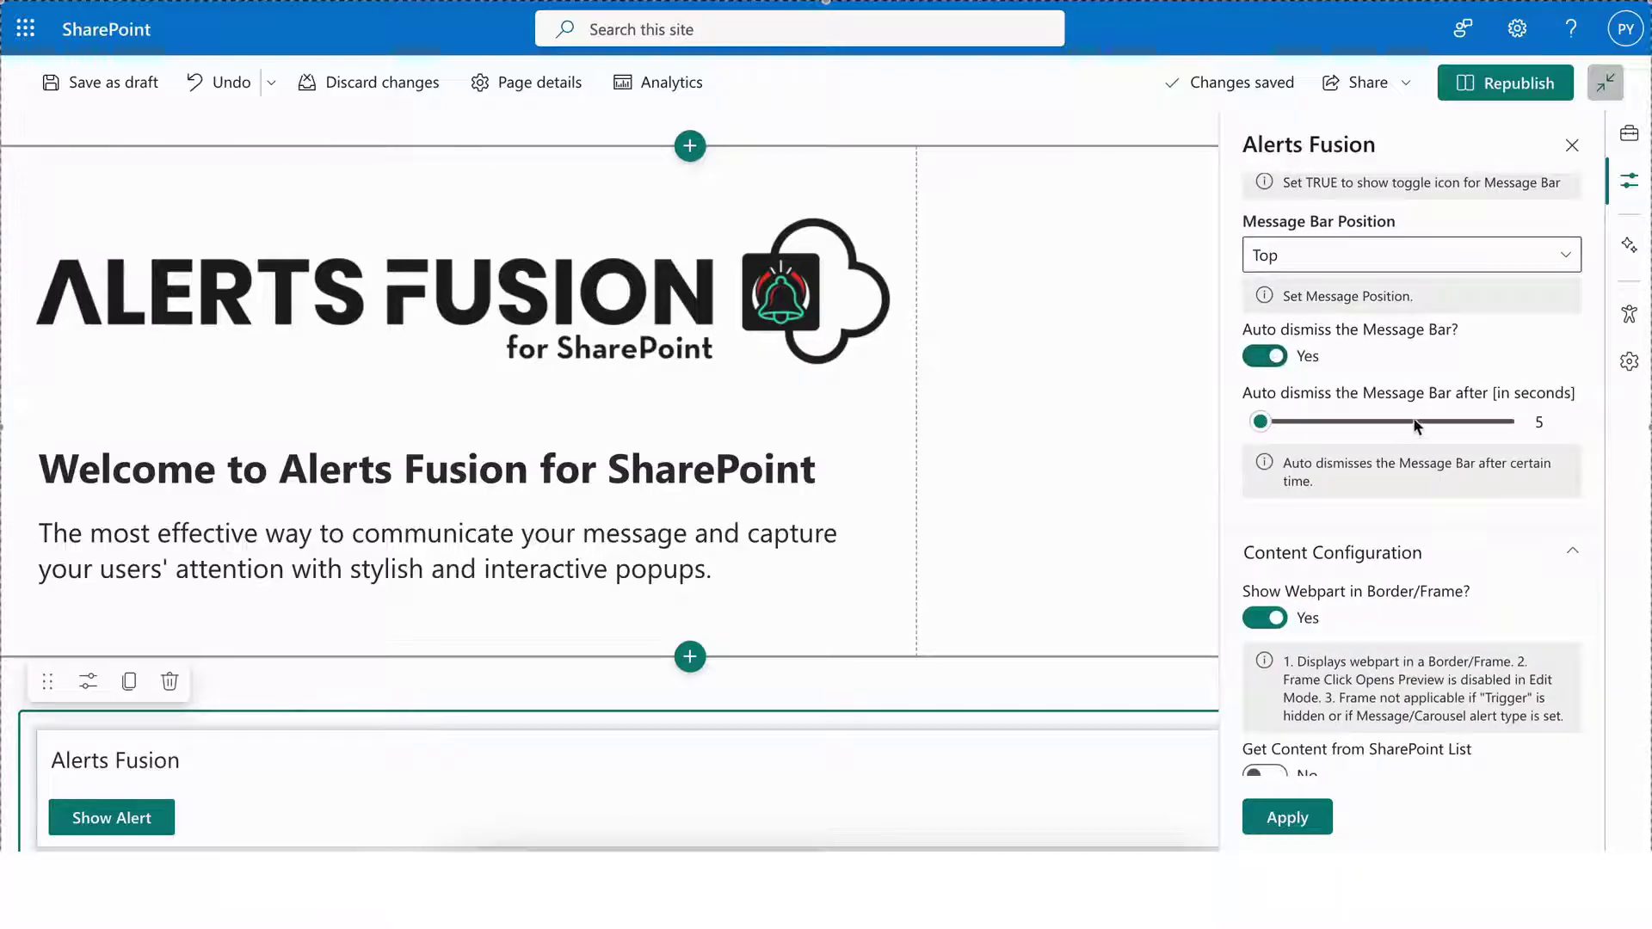
pyautogui.click(1267, 356)
pyautogui.scroll(-2, 1345, 555)
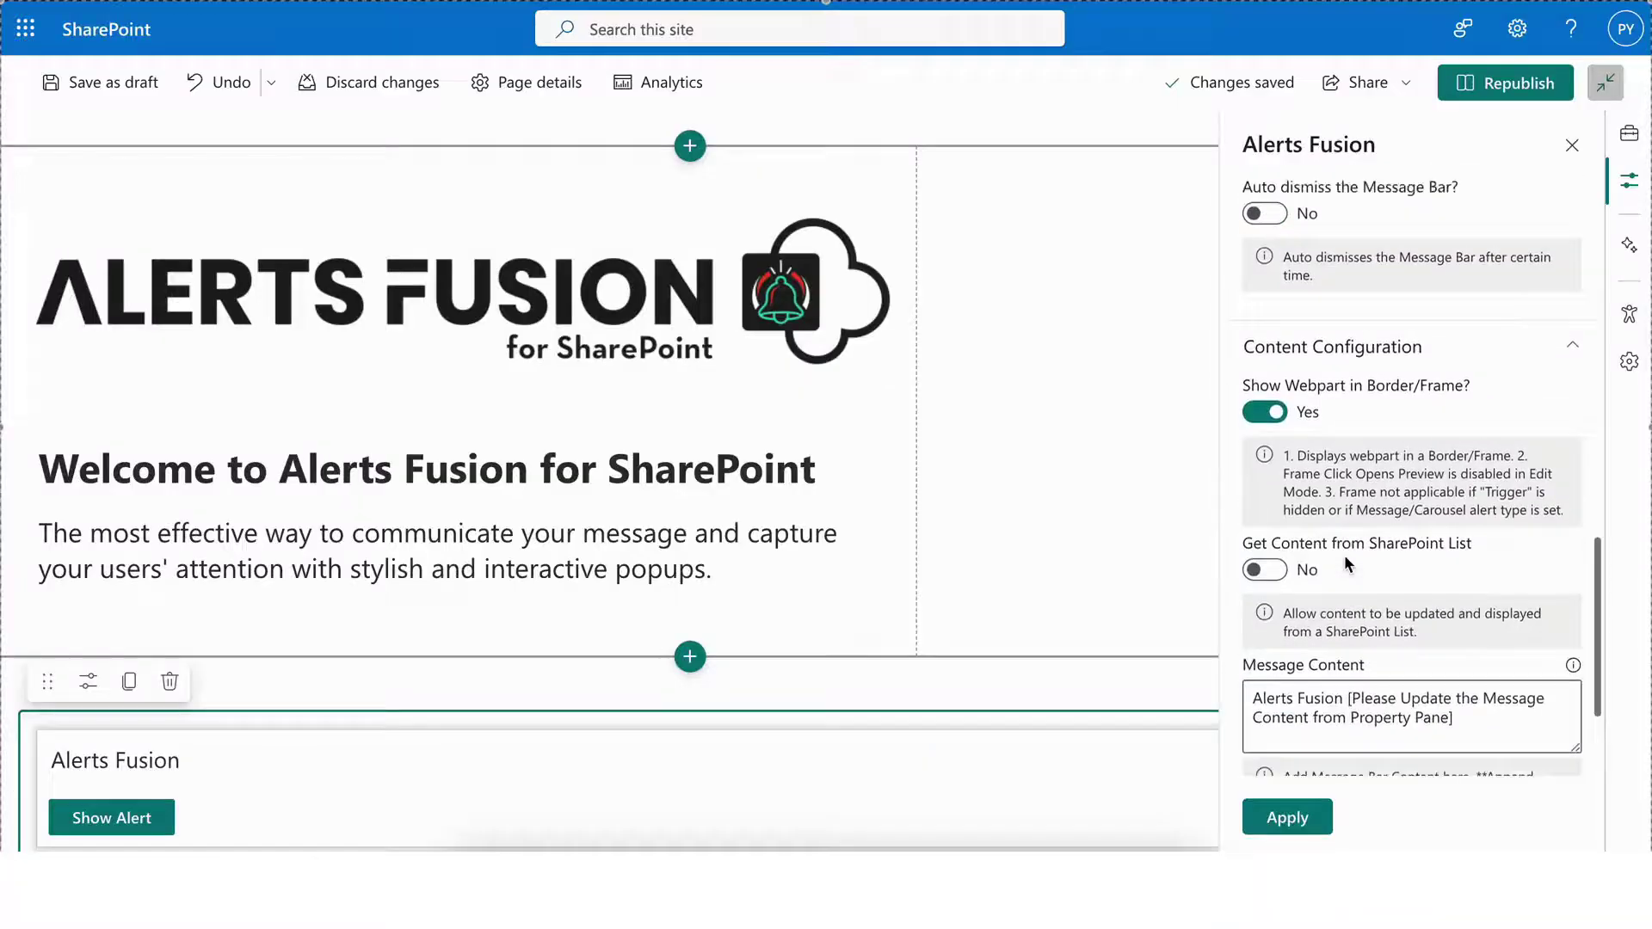
pyautogui.scroll(2, 1344, 555)
pyautogui.click(1267, 312)
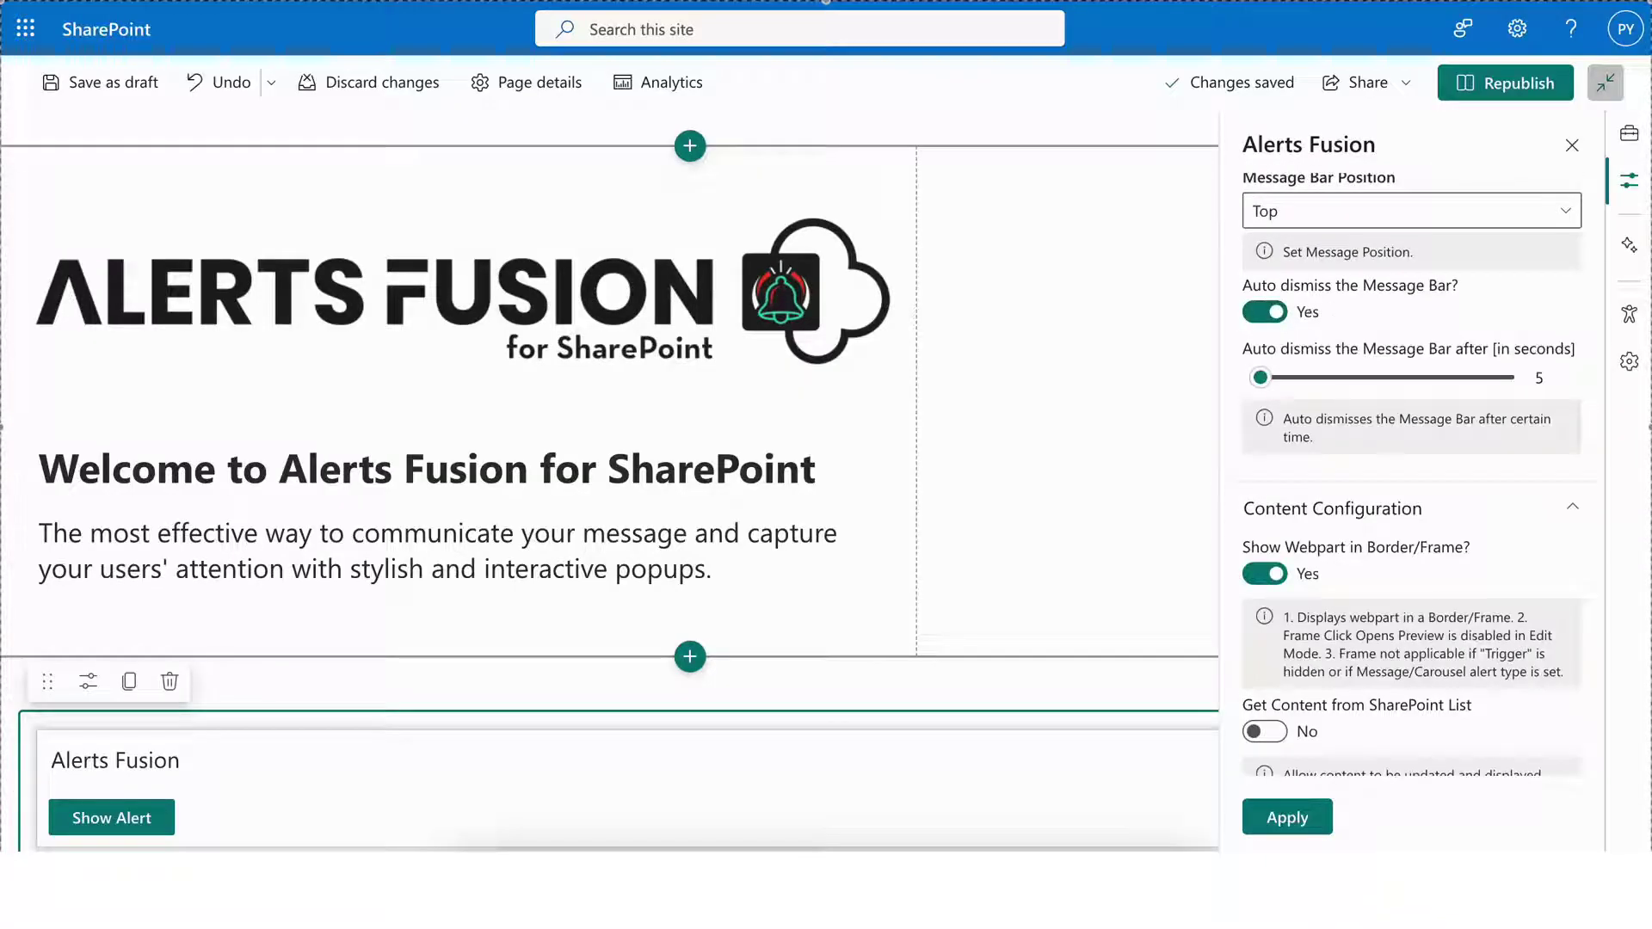
pyautogui.click(1289, 822)
pyautogui.click(135, 814)
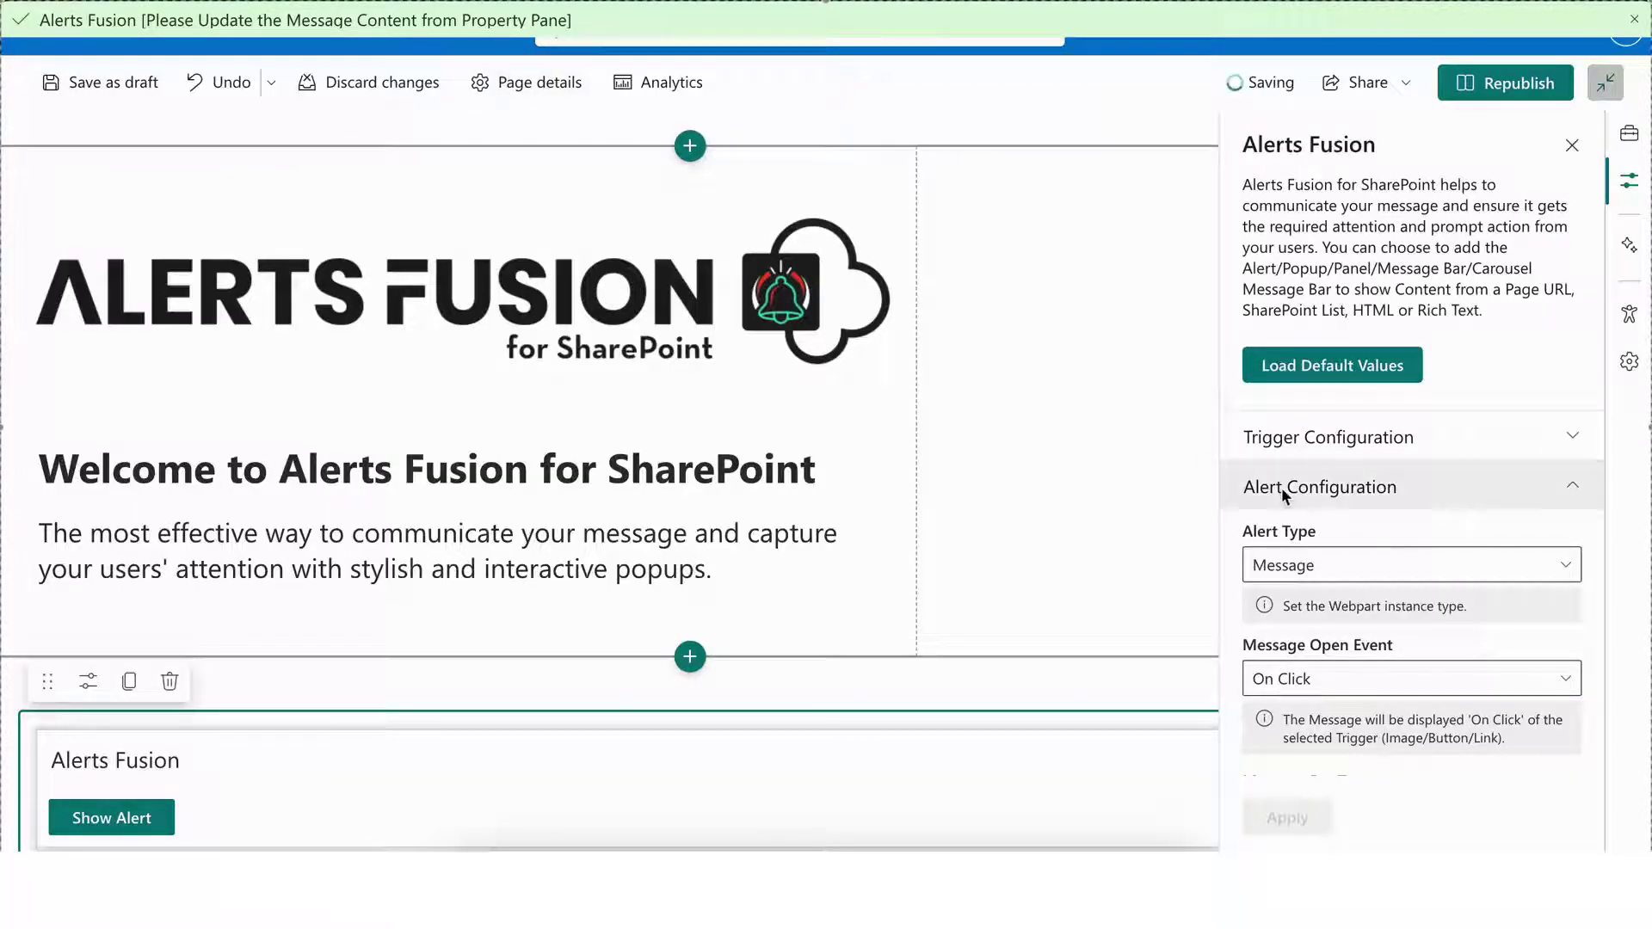
# Step: Change the alert type to Panel with the title 'Panel' in Italics style
pyautogui.click(1427, 567)
pyautogui.click(1339, 727)
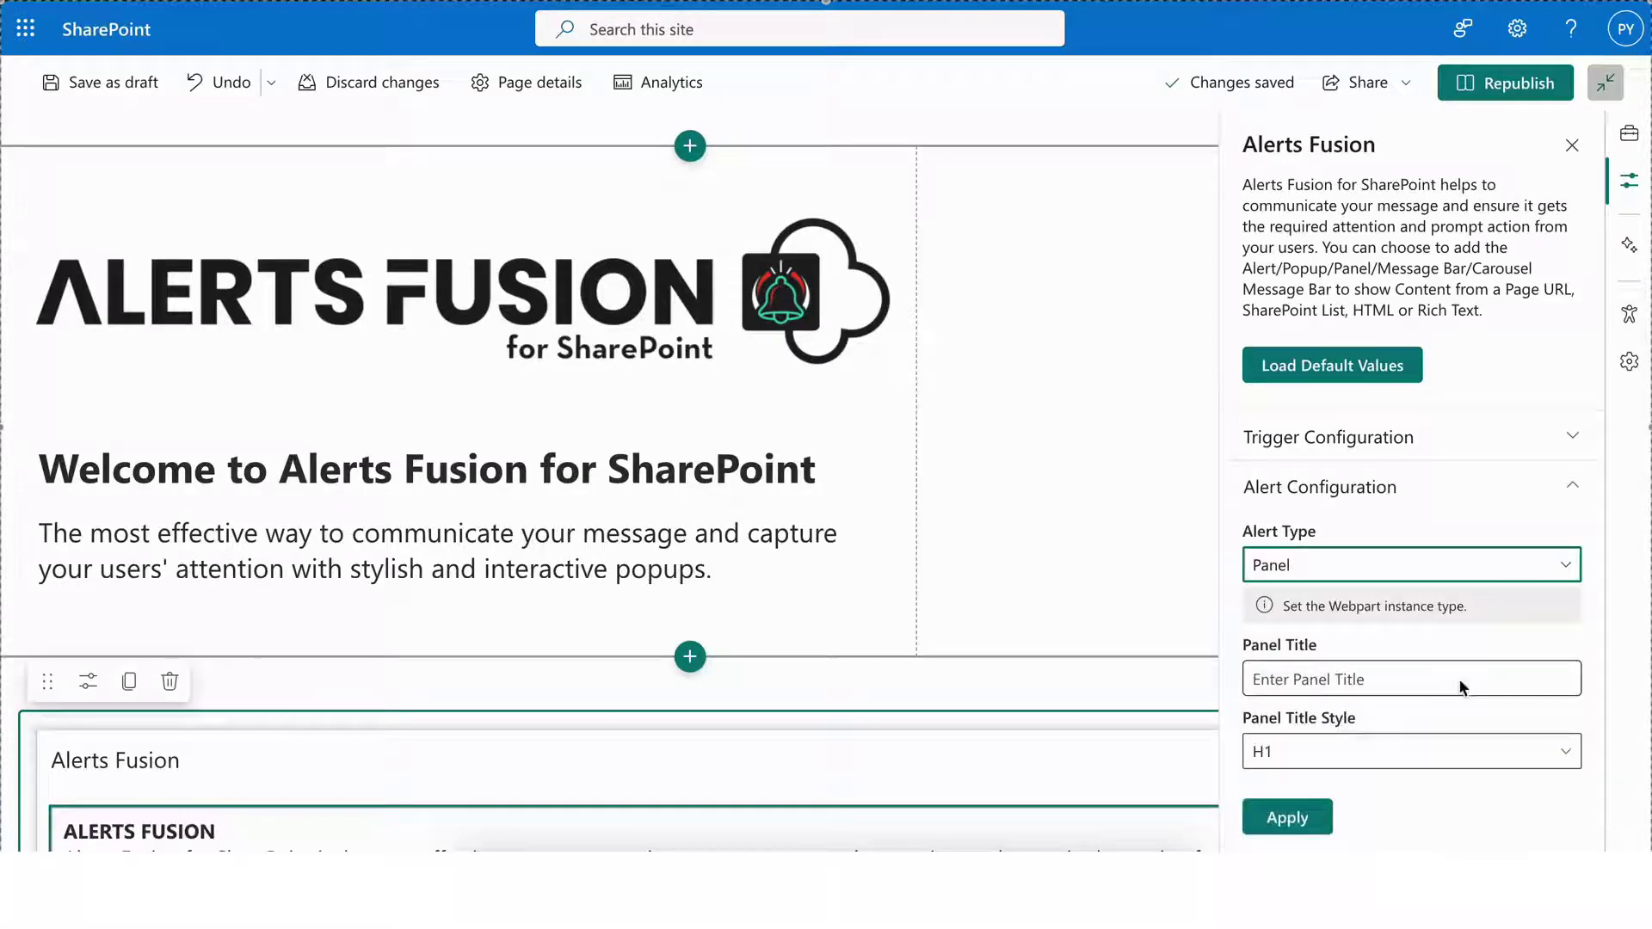
pyautogui.scroll(-3, 1365, 630)
pyautogui.click(1282, 394)
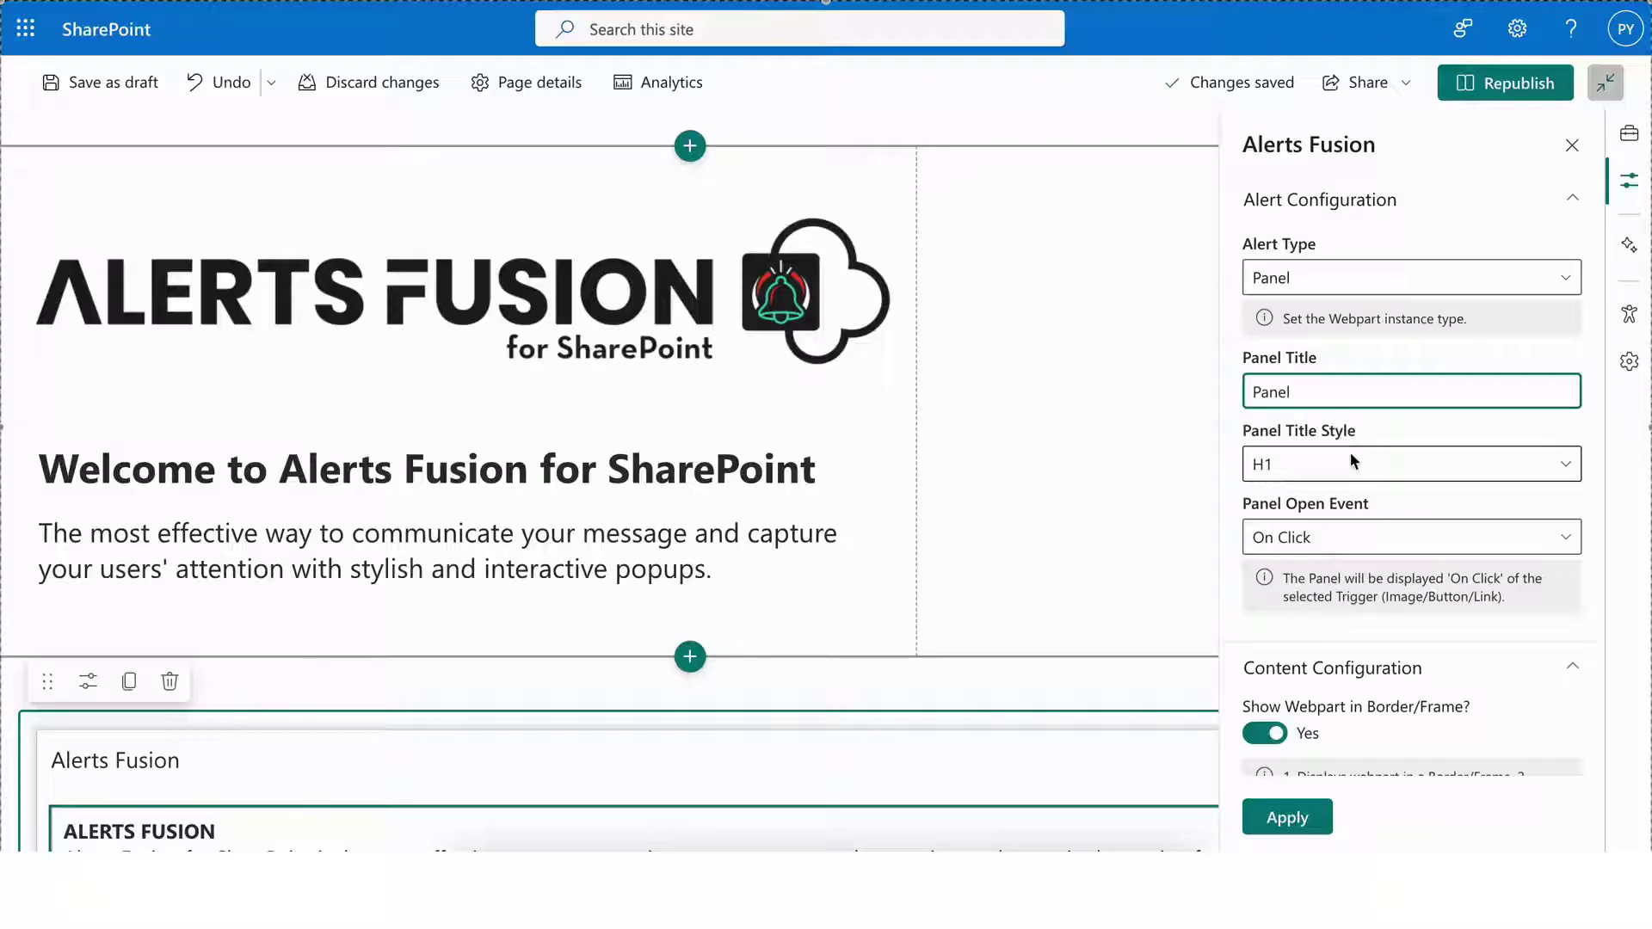
pyautogui.click(1333, 482)
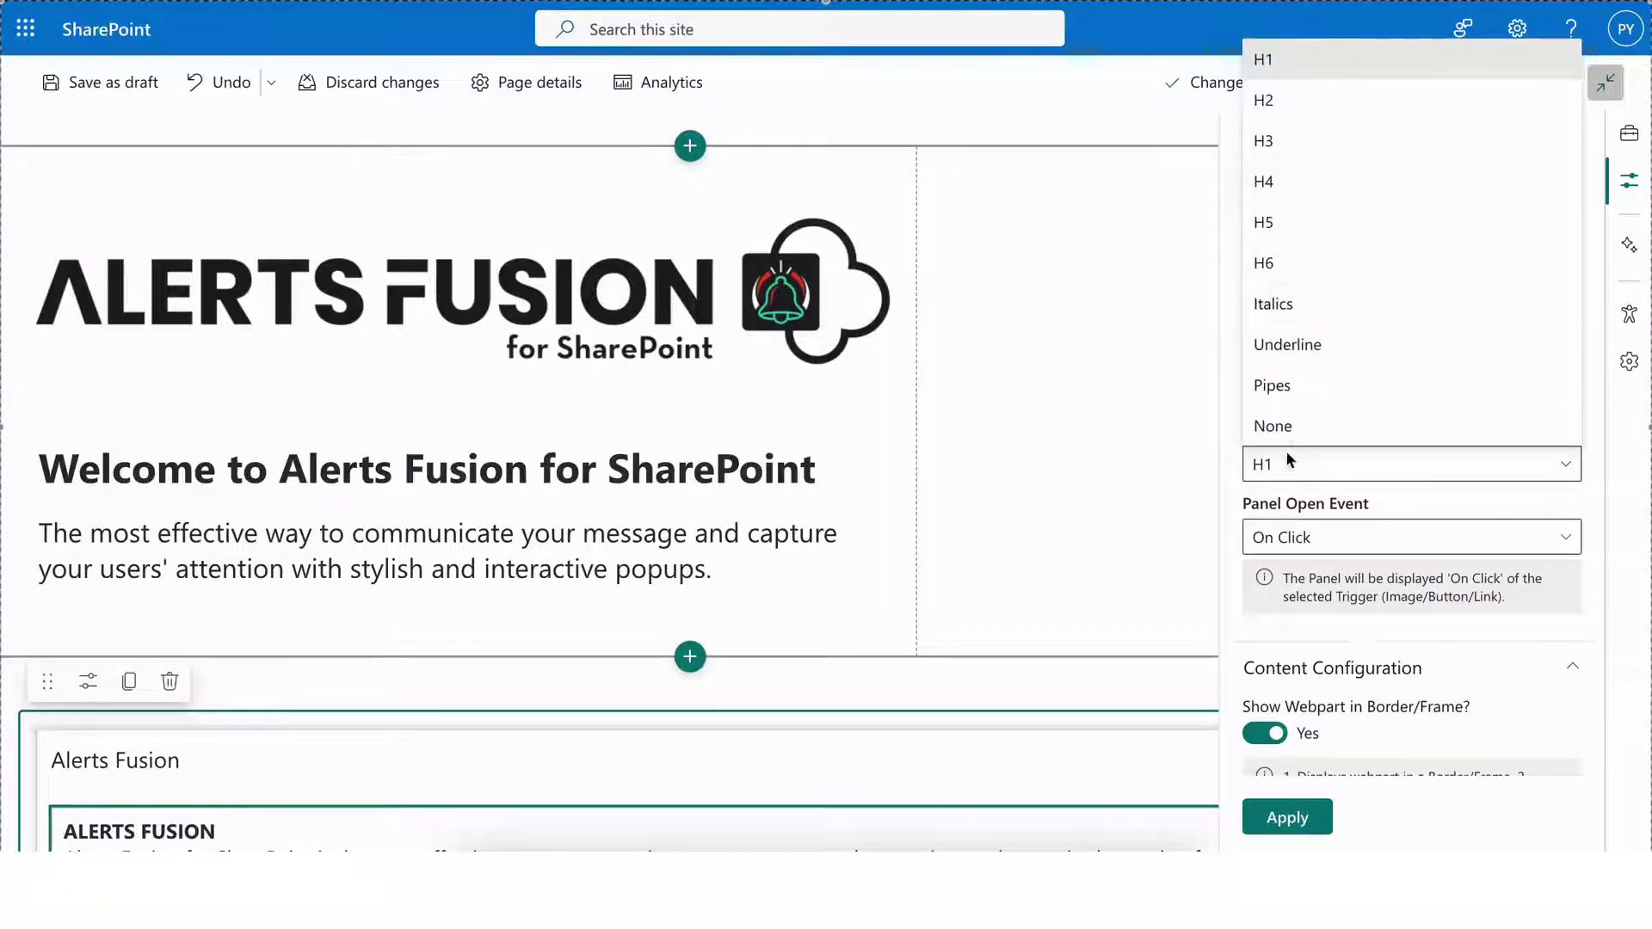
pyautogui.click(1282, 306)
# Step: Set the panel to Auto Open and enable Schedule Panel for Wed Mar 05 2025
pyautogui.scroll(-1, 1322, 618)
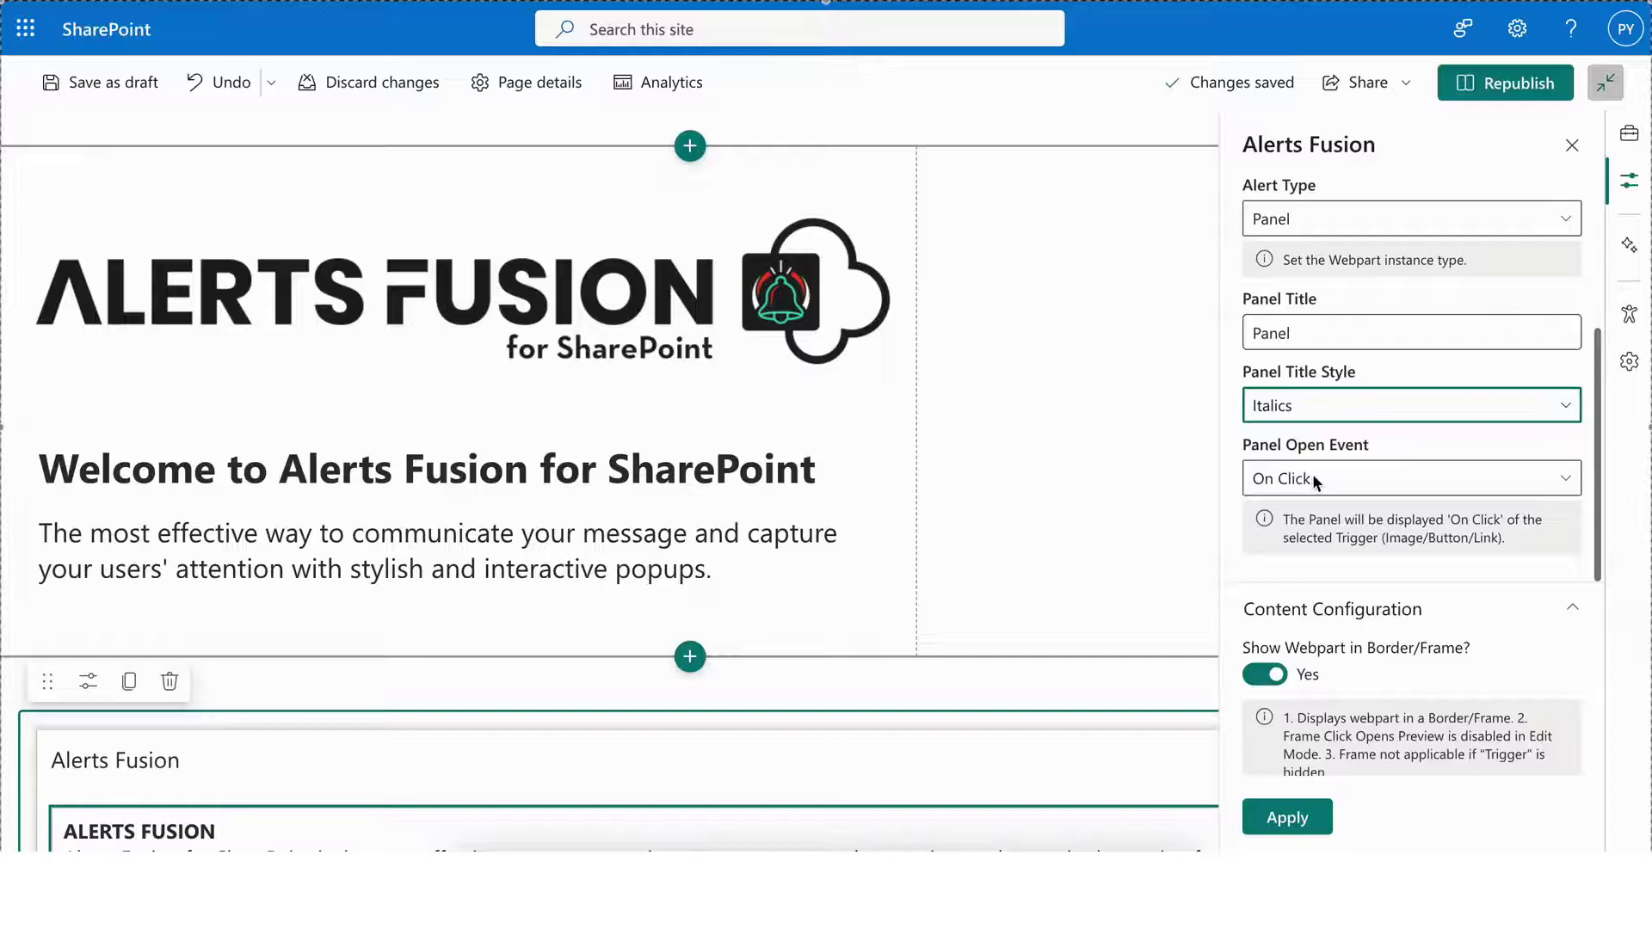
pyautogui.click(1313, 475)
pyautogui.click(1319, 555)
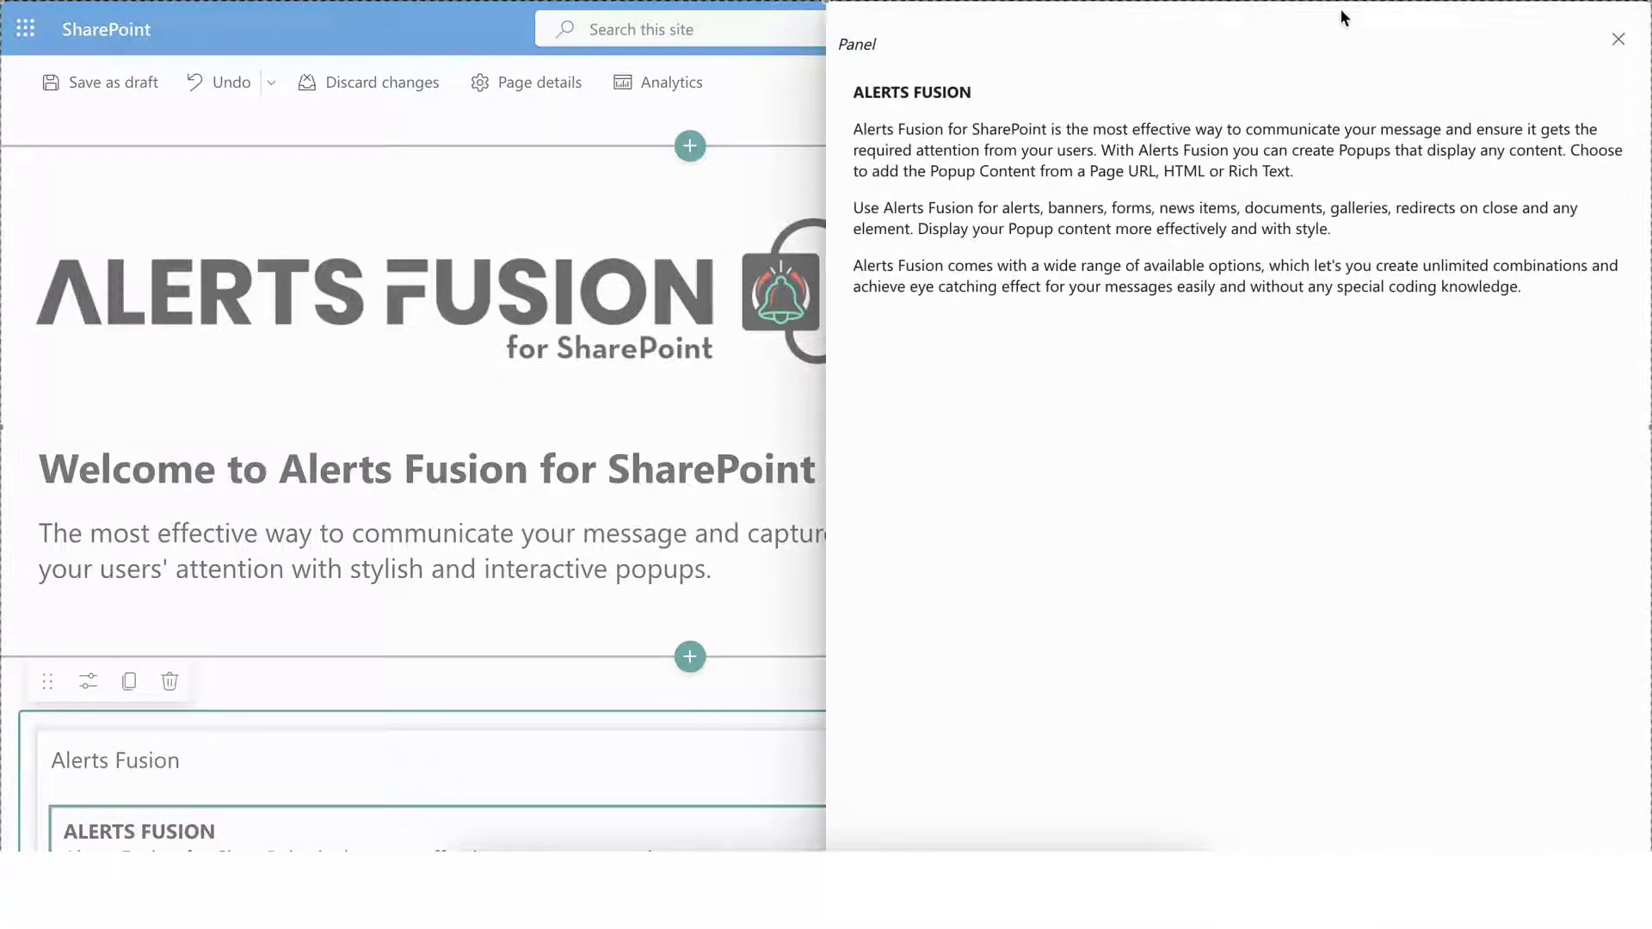
pyautogui.click(1618, 39)
pyautogui.scroll(-2, 1387, 558)
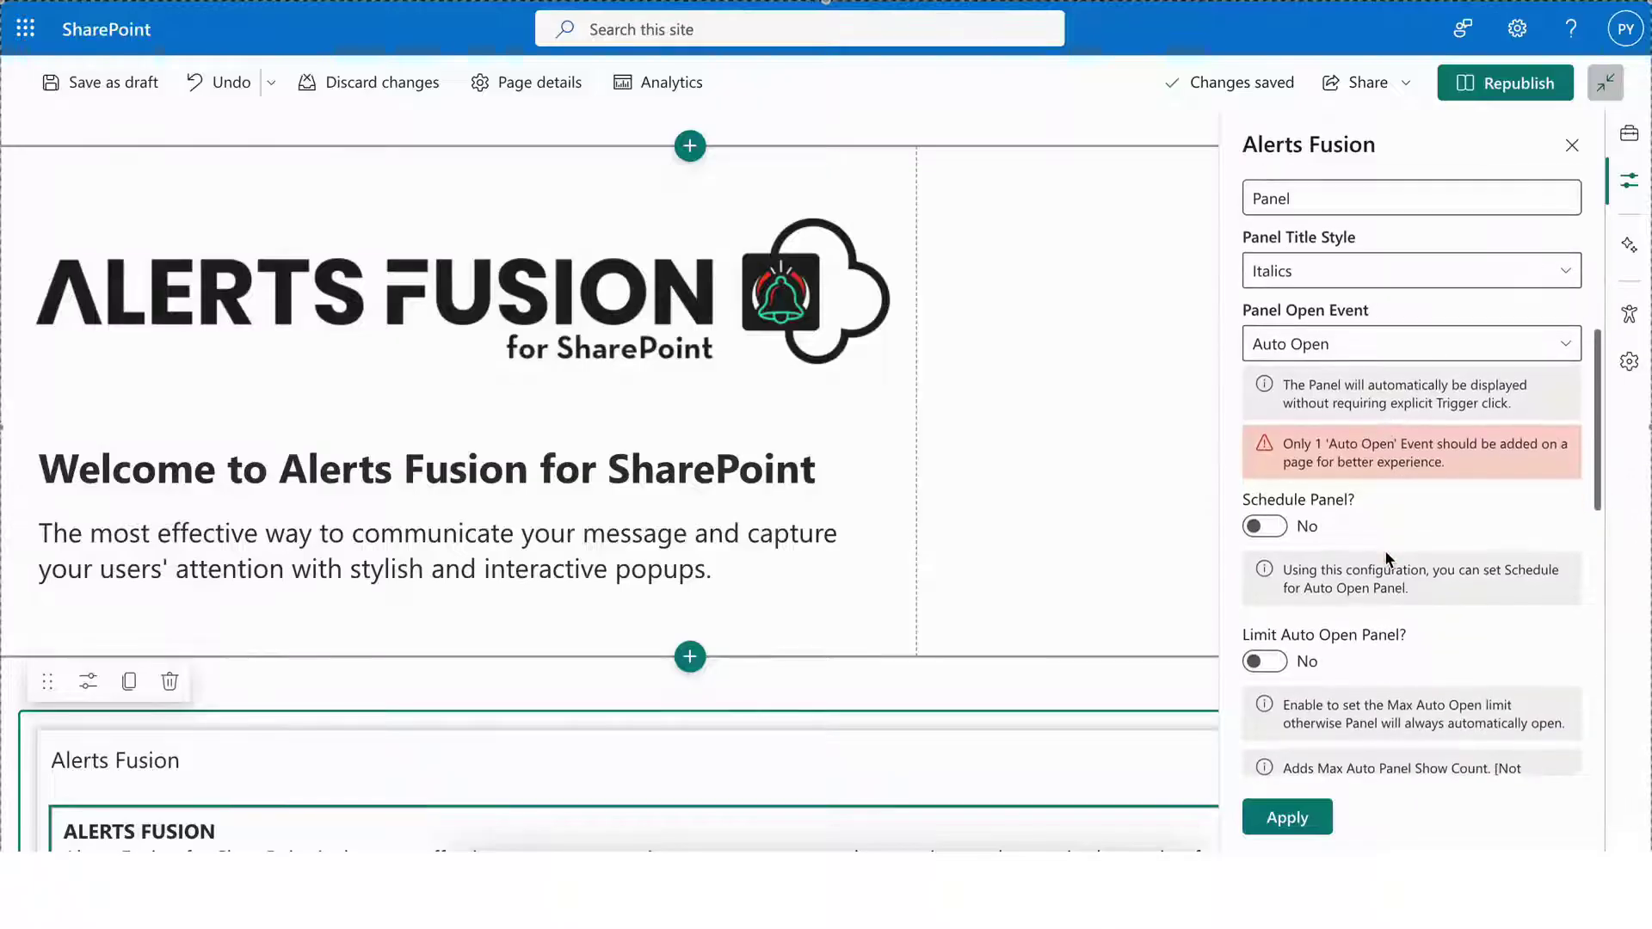
pyautogui.click(1274, 526)
pyautogui.scroll(-2, 1387, 547)
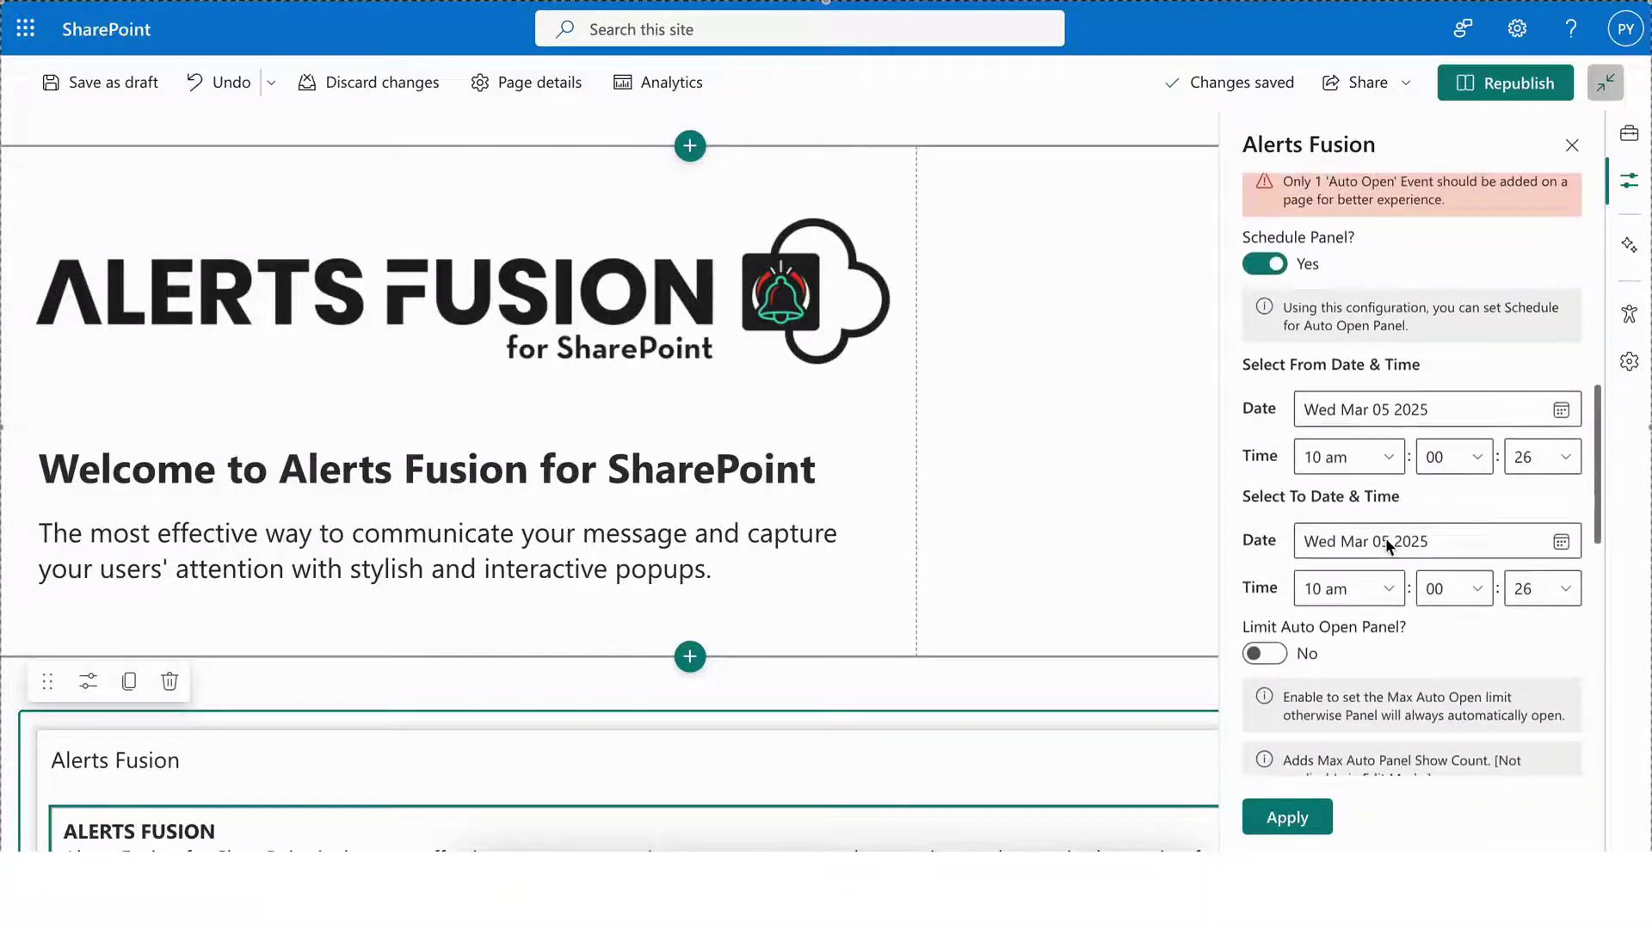
pyautogui.scroll(-3, 1539, 622)
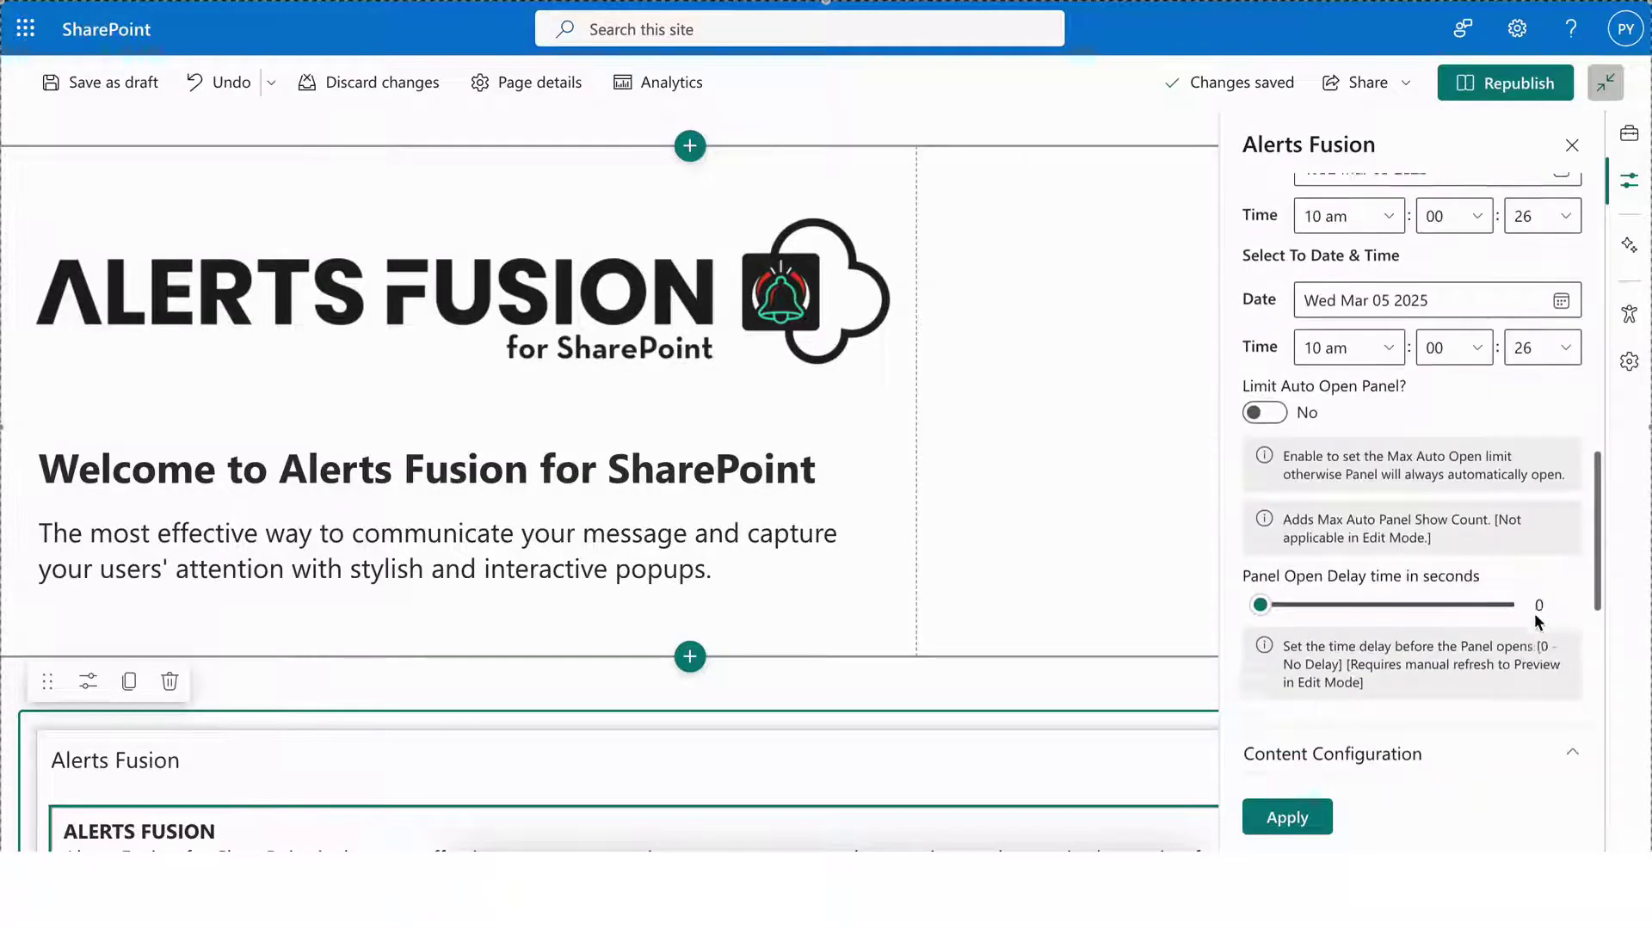
pyautogui.scroll(-2, 1538, 621)
pyautogui.scroll(5, 1482, 637)
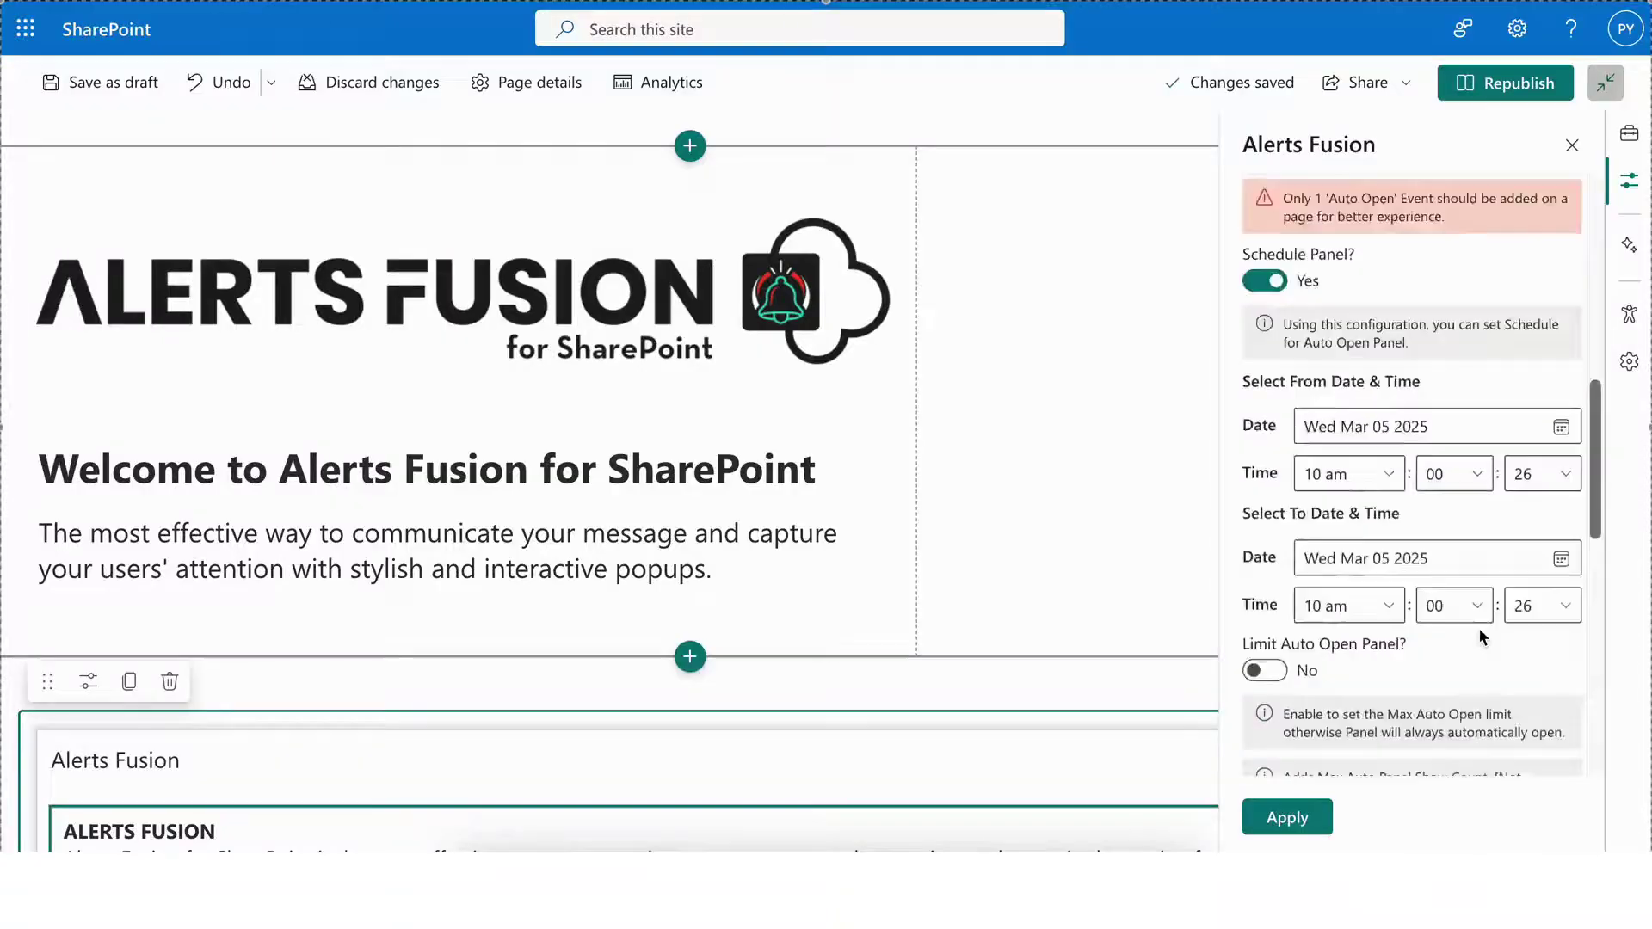
# Step: Change the alert type to Popup, keeping the On Click open event
pyautogui.scroll(5, 1482, 636)
pyautogui.click(1364, 435)
pyautogui.click(1367, 561)
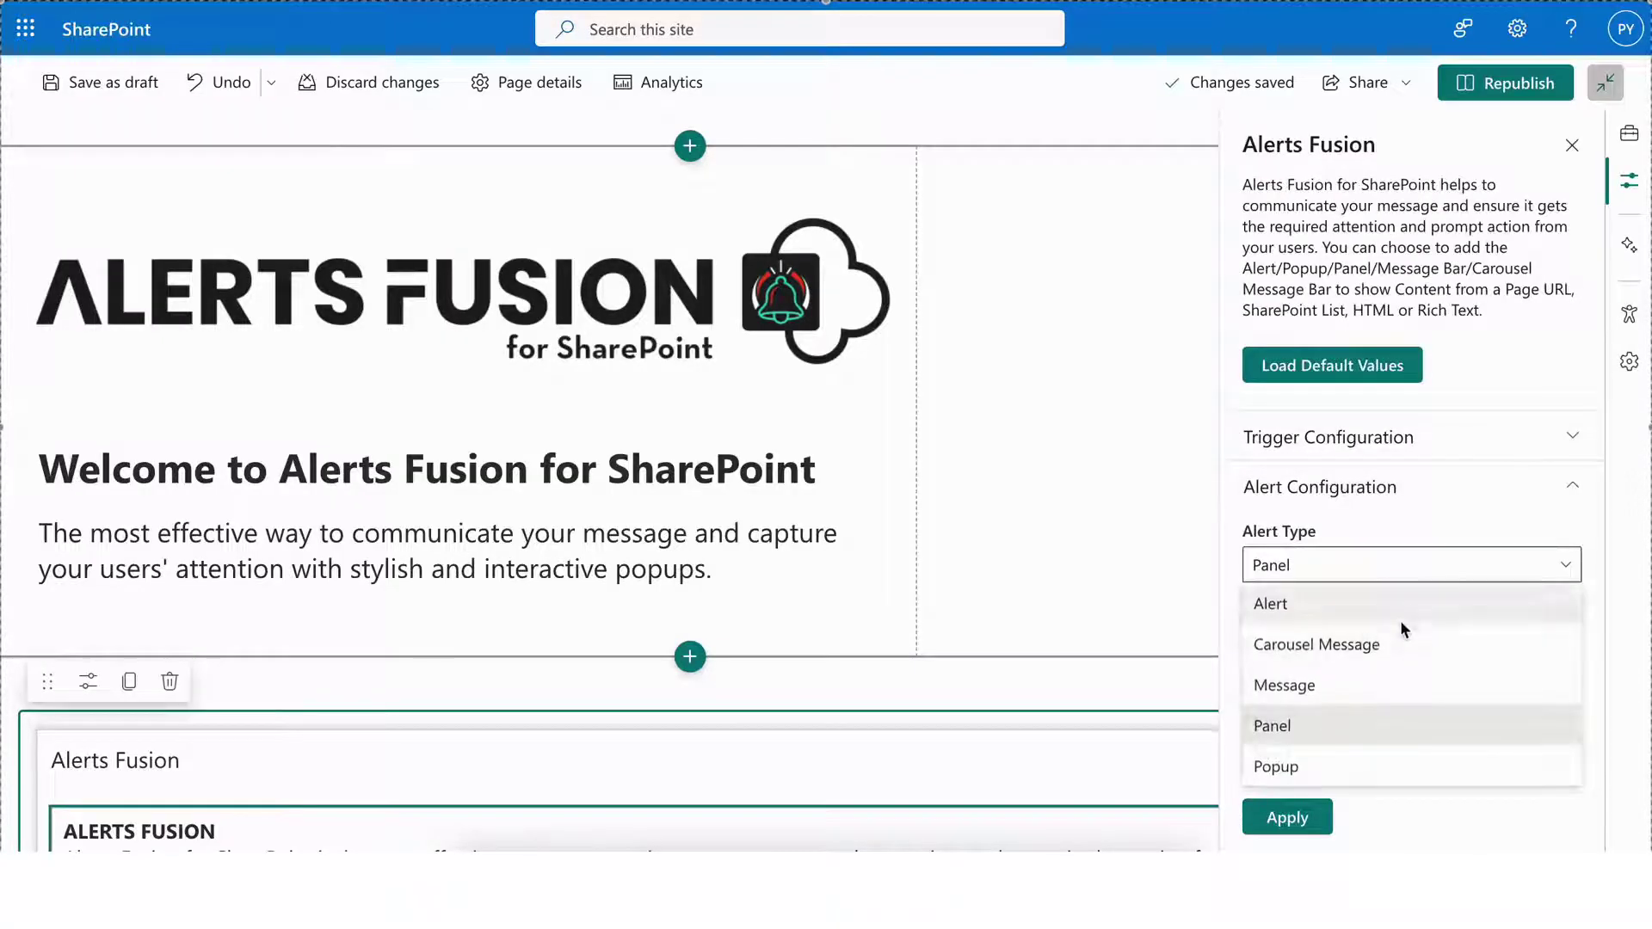
pyautogui.click(1332, 767)
pyautogui.scroll(-4, 1420, 518)
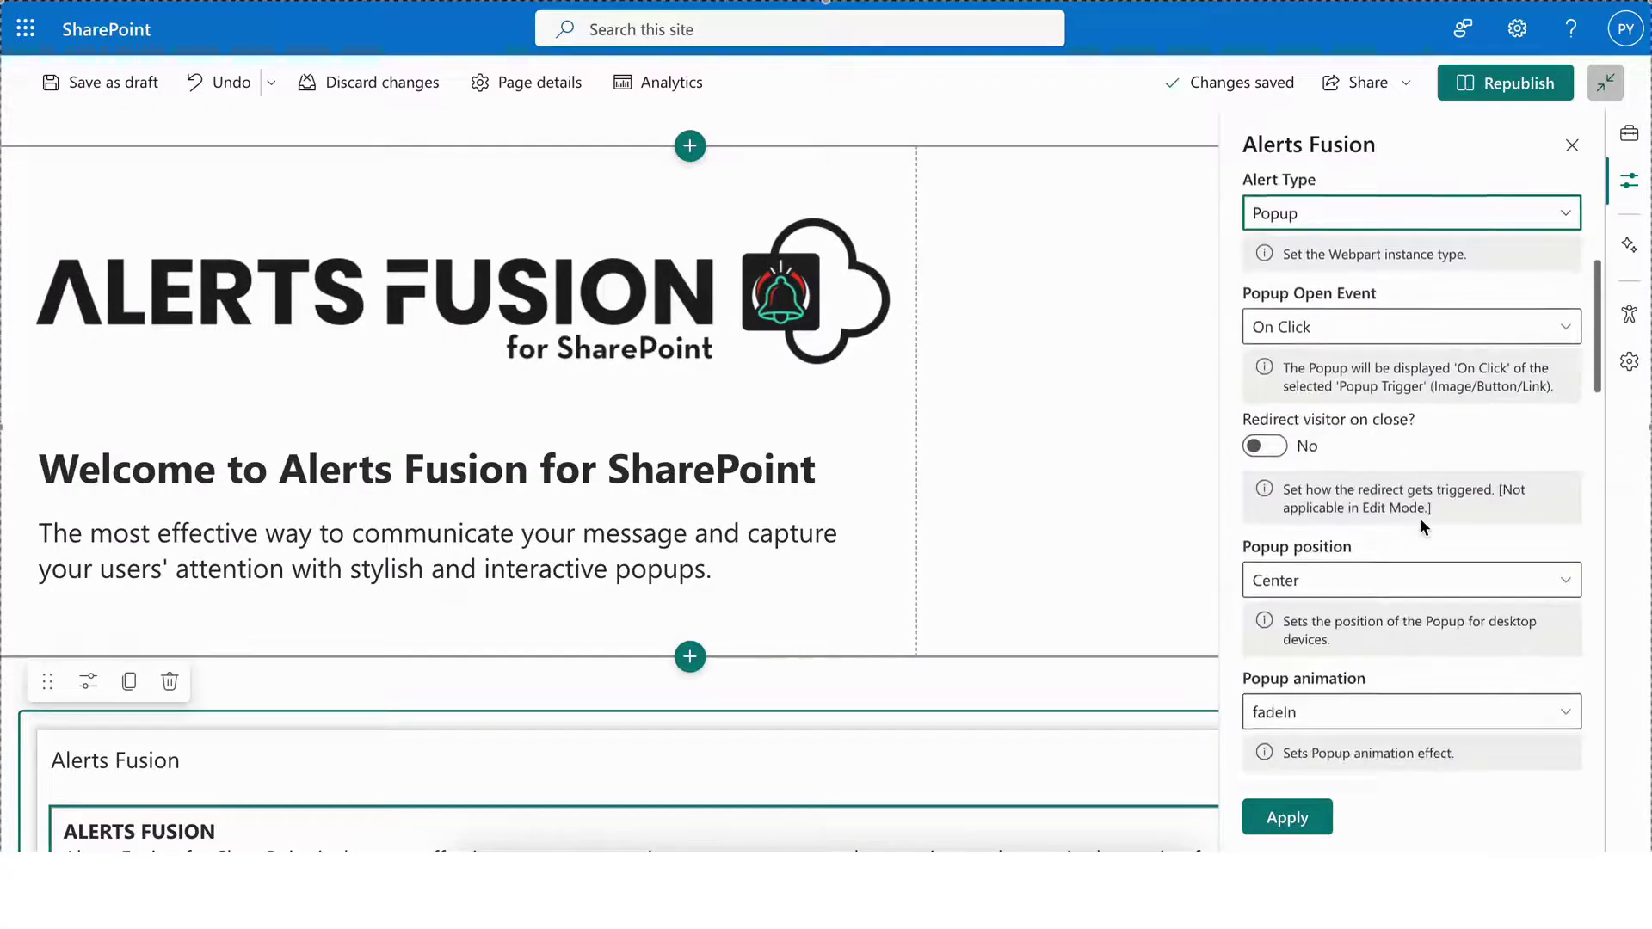
pyautogui.click(1317, 327)
pyautogui.click(1316, 327)
pyautogui.scroll(-3, 1350, 374)
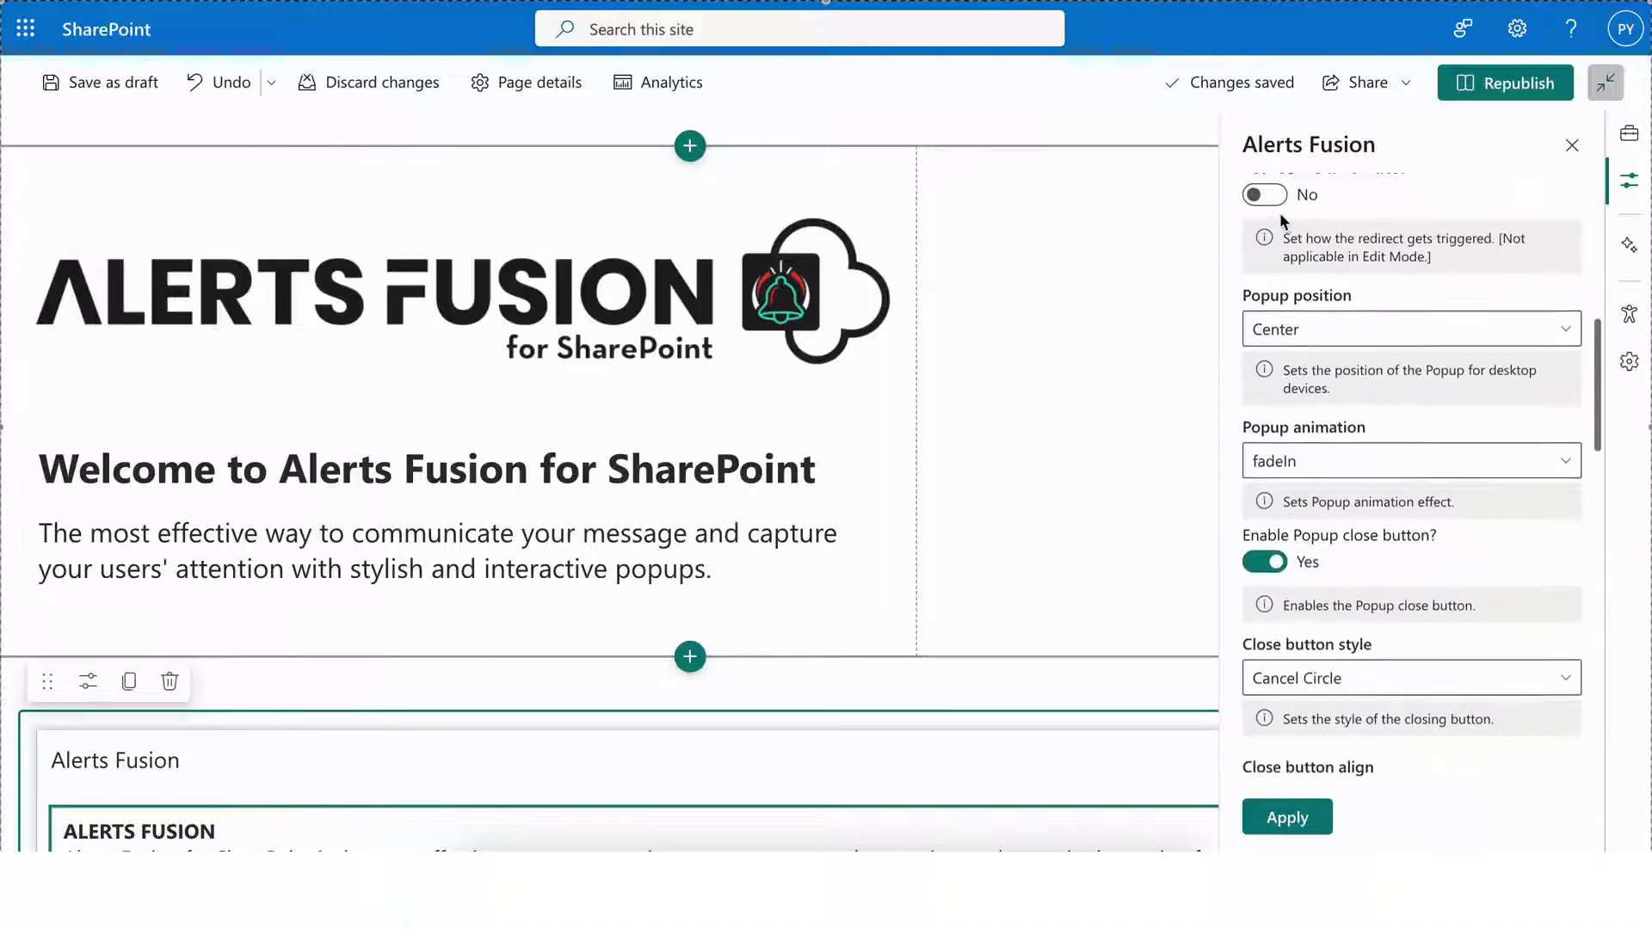
pyautogui.scroll(1, 1278, 214)
# Step: Try Redirect visitor on close with a new-tab target, then turn it back off
pyautogui.click(1275, 258)
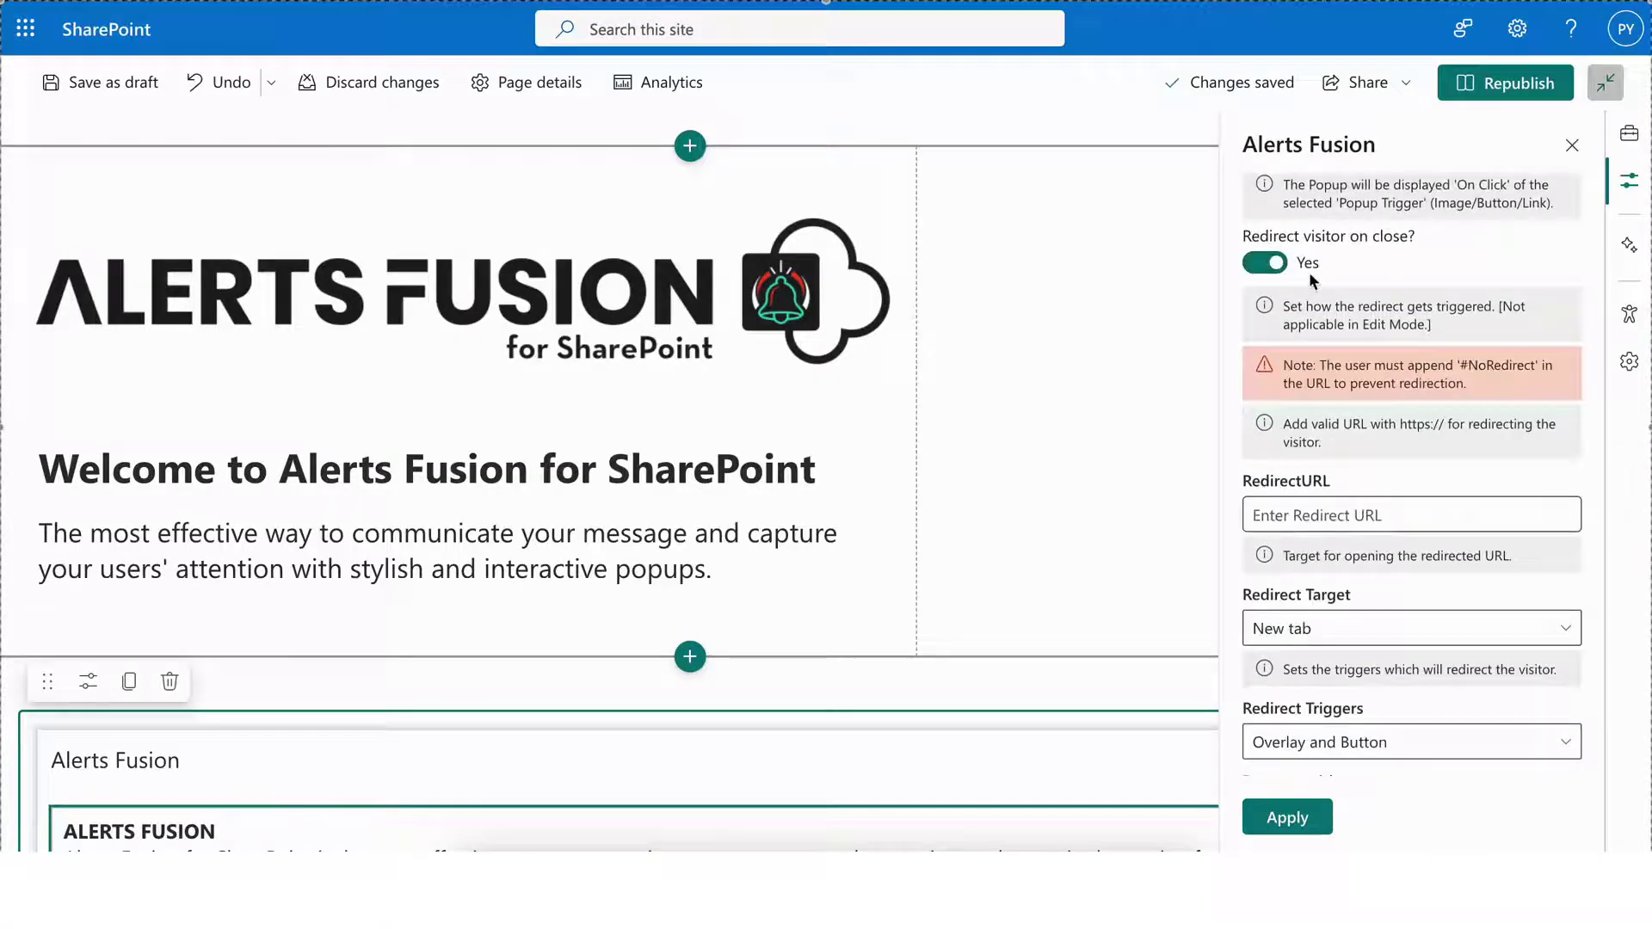
pyautogui.click(1303, 519)
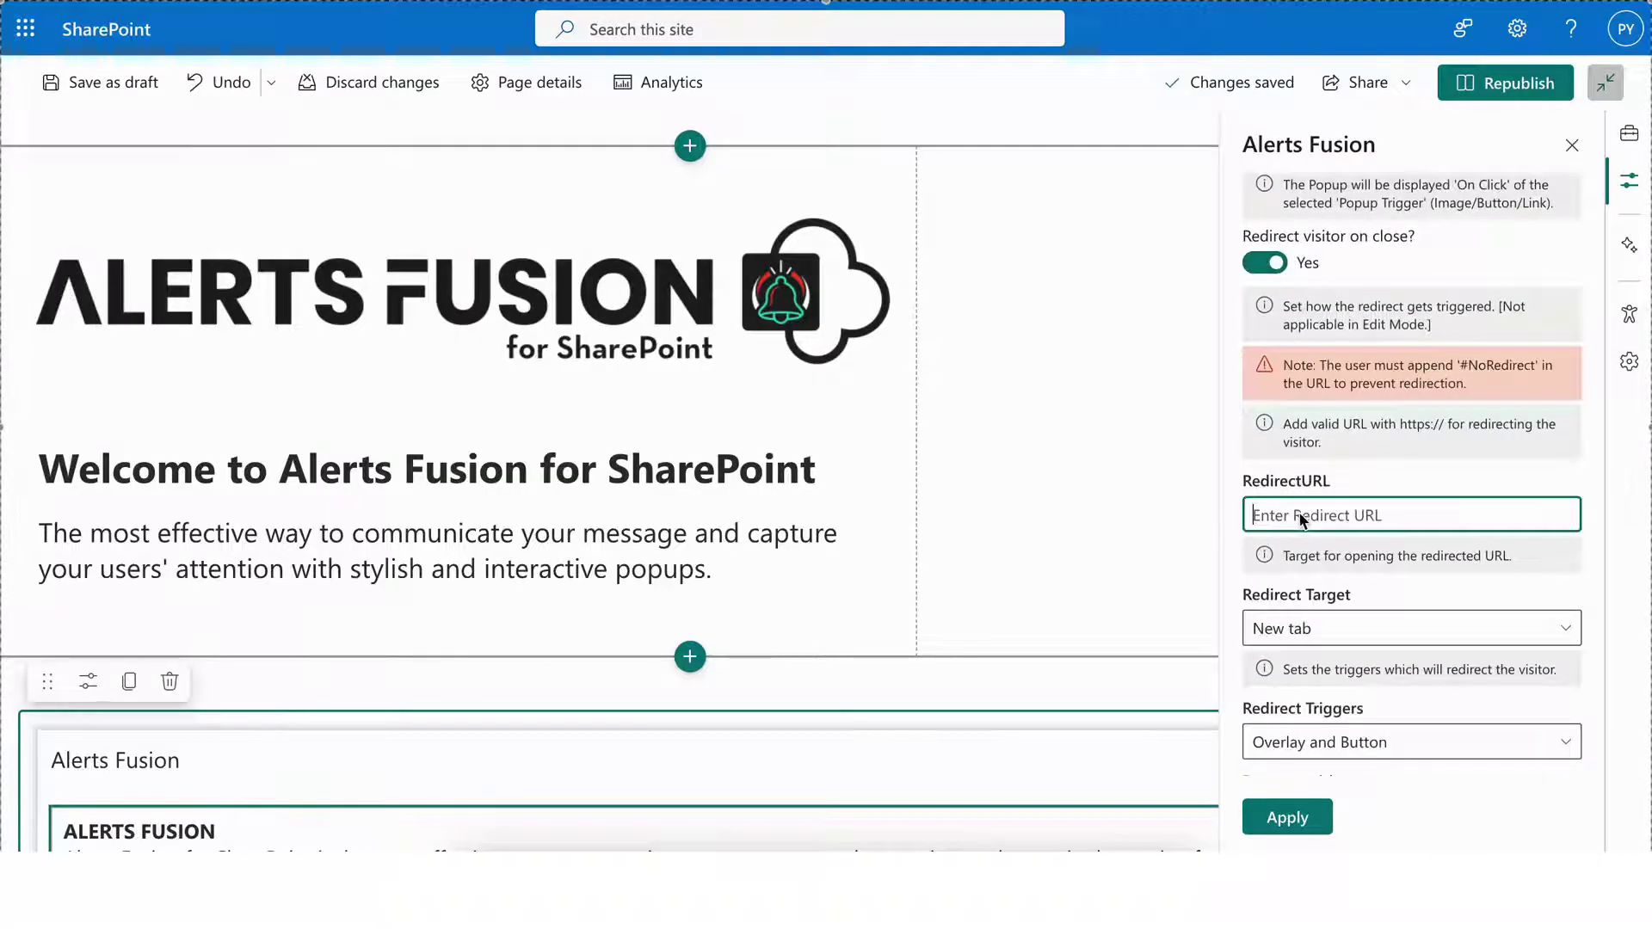
pyautogui.click(1330, 626)
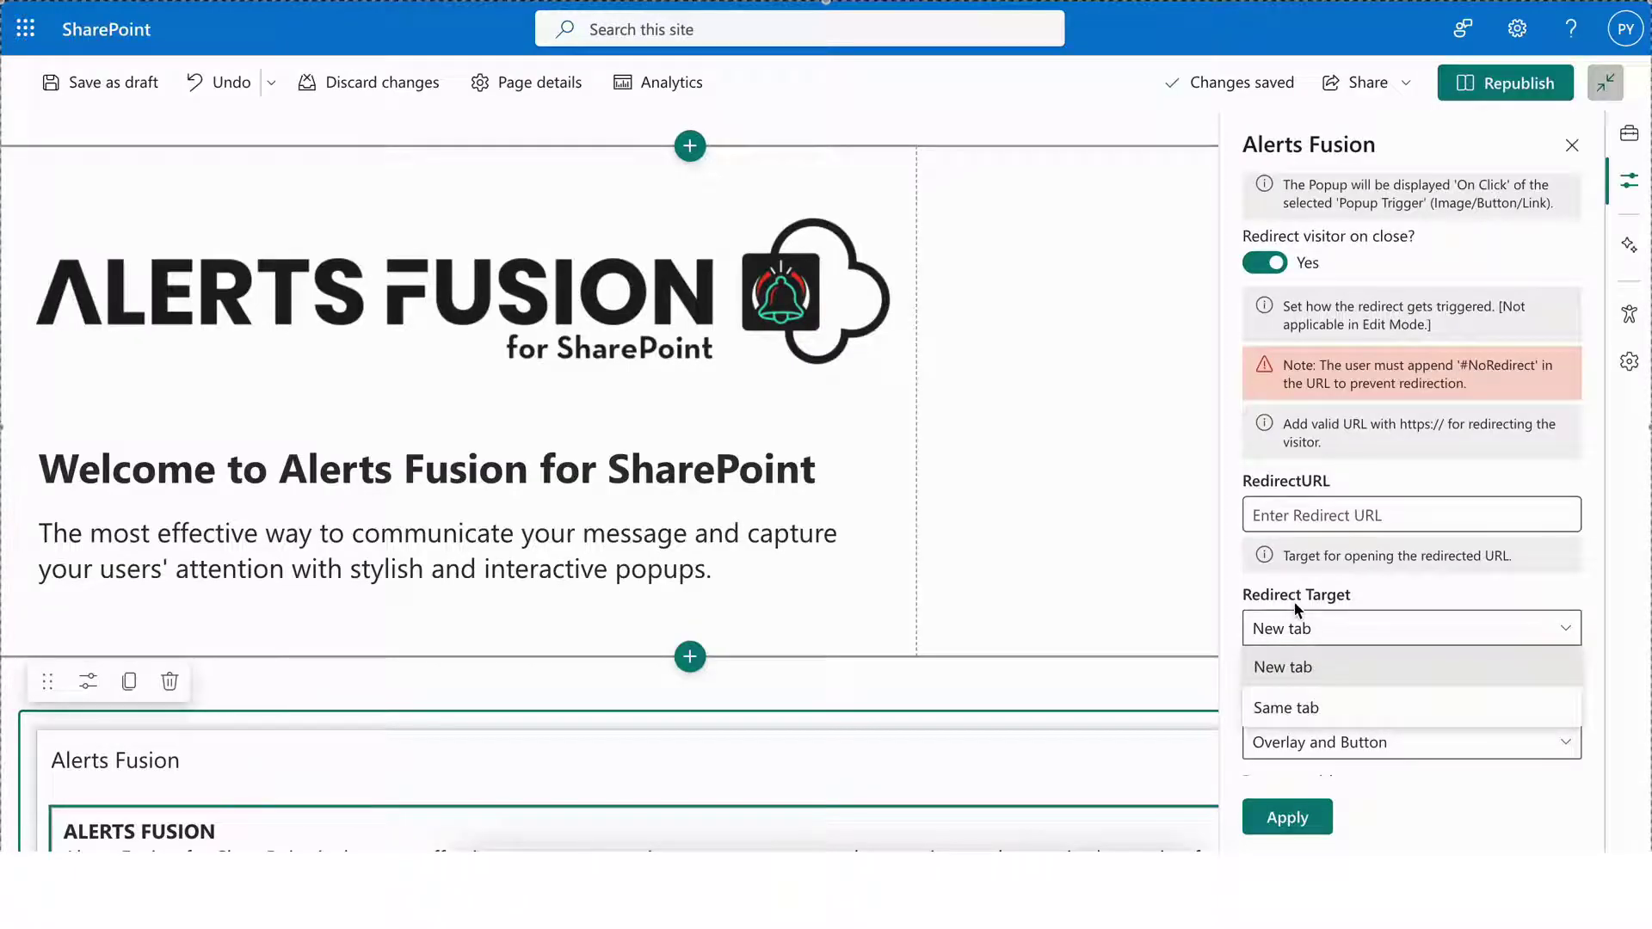
pyautogui.click(1294, 607)
pyautogui.click(1271, 264)
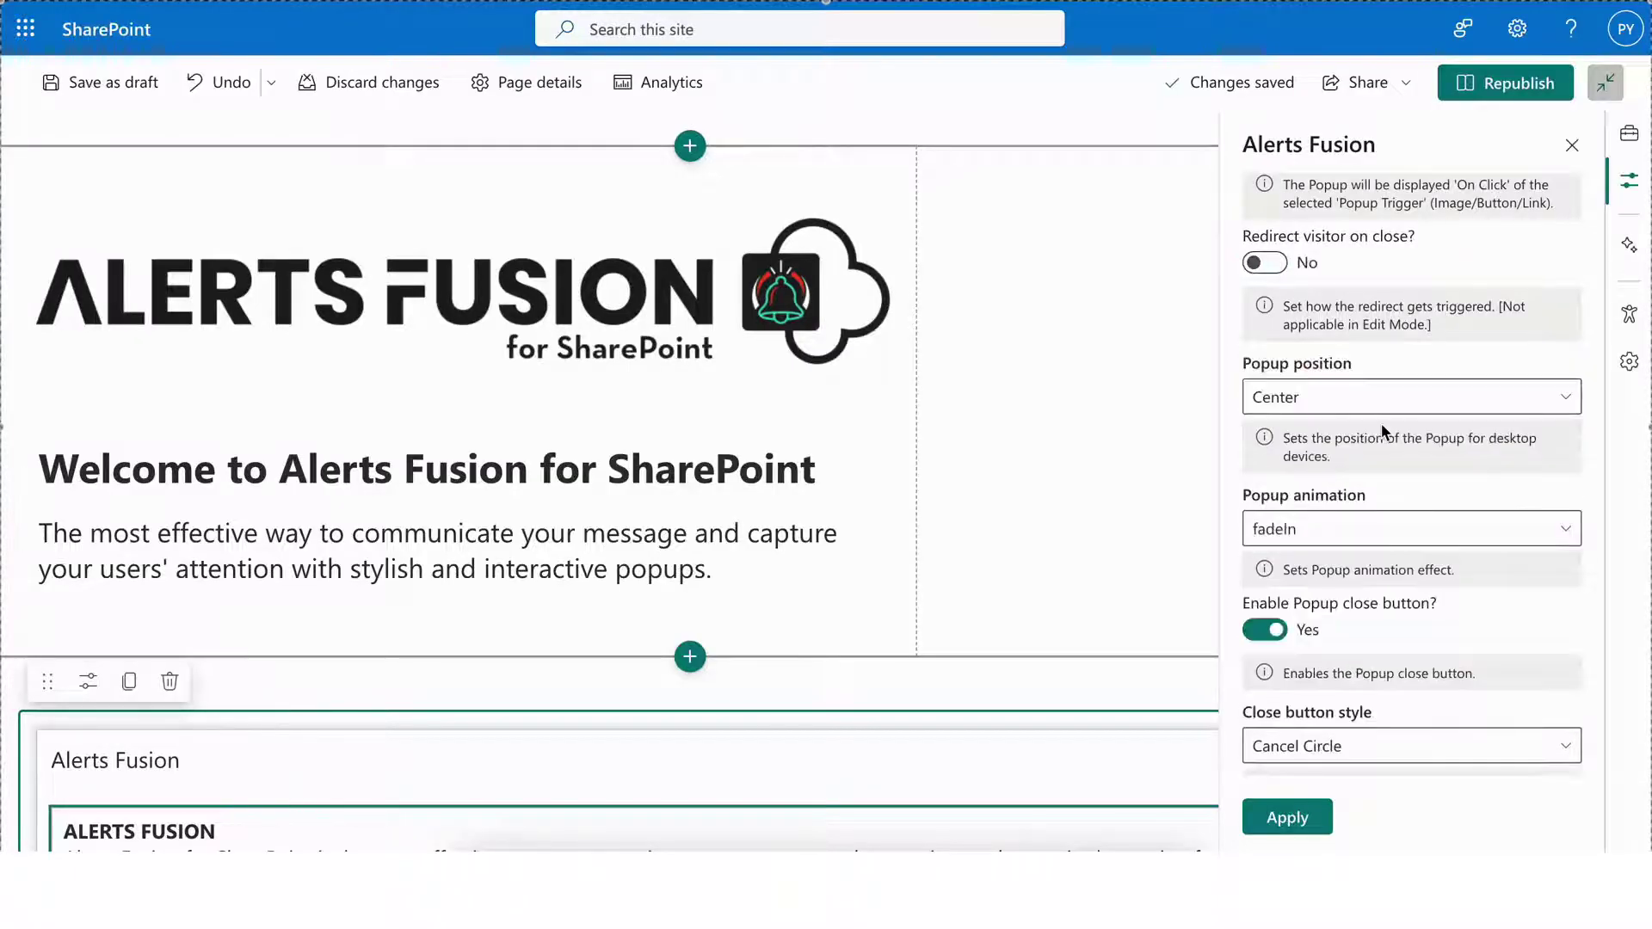
pyautogui.scroll(-2, 1381, 421)
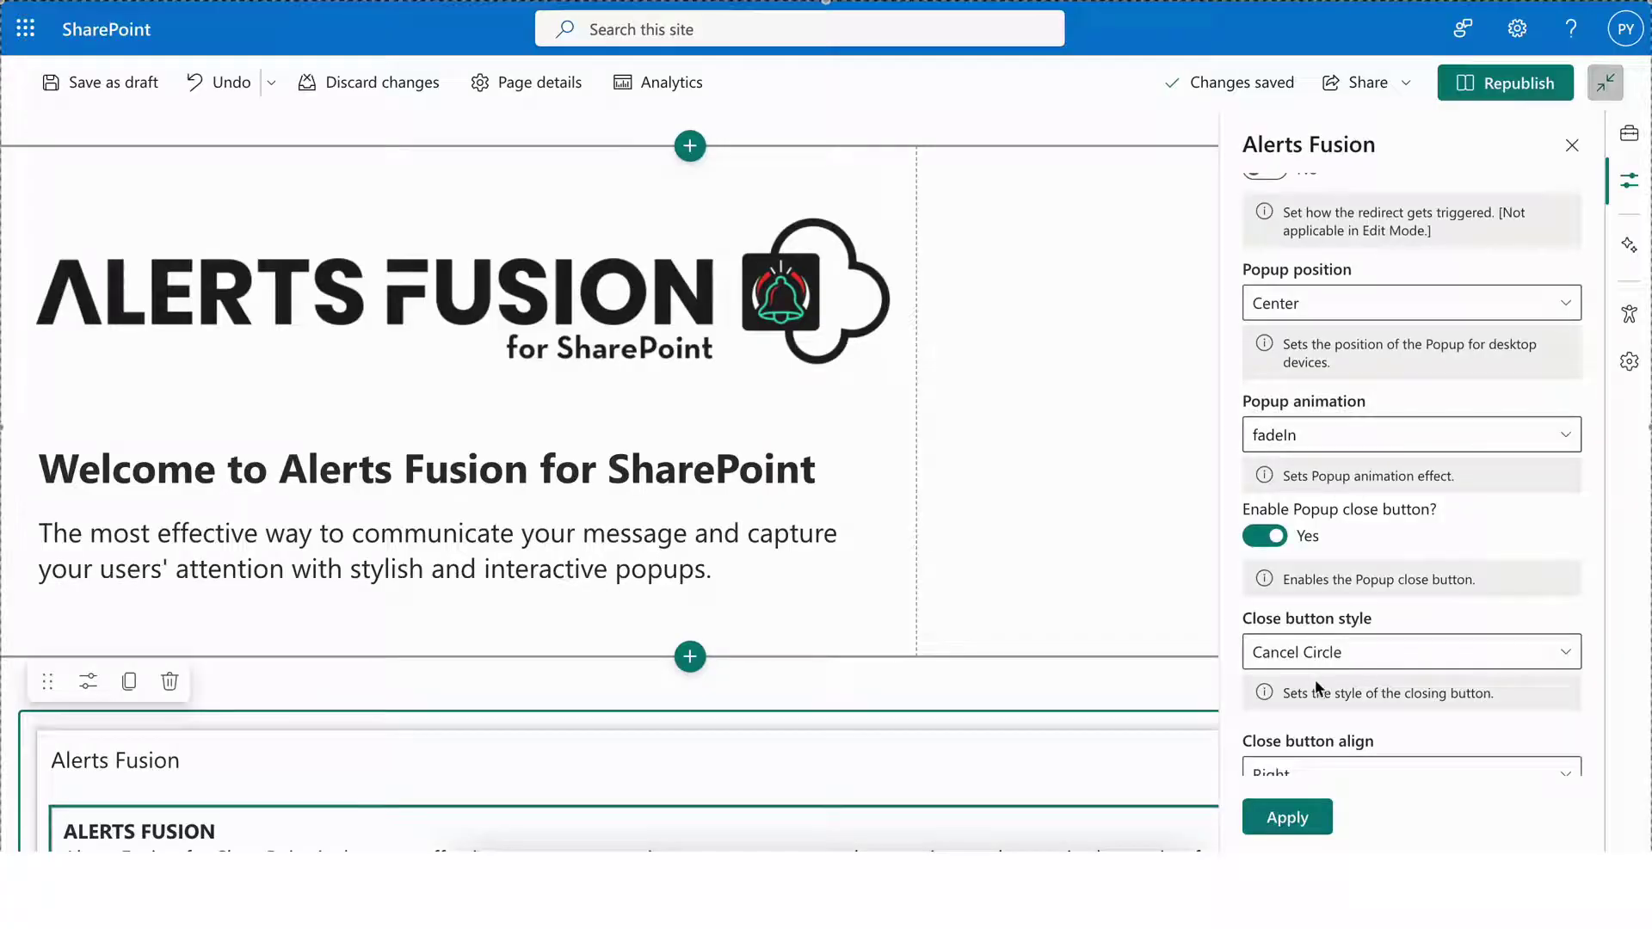
pyautogui.scroll(-2, 1369, 654)
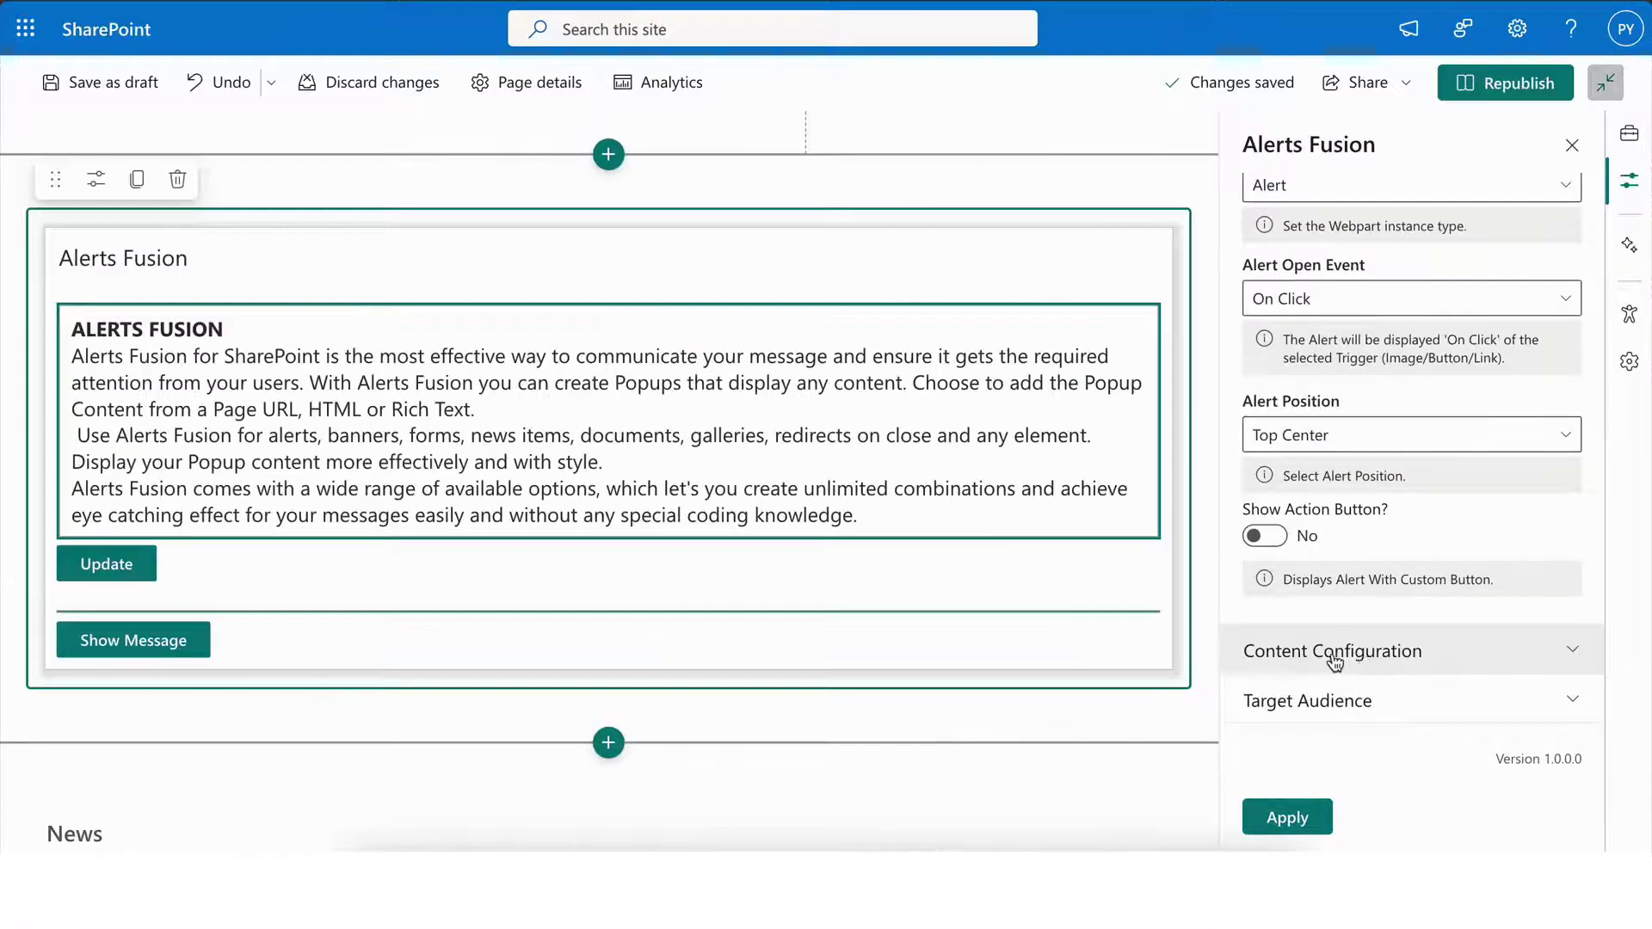
# Step: Keep RichText Editor as the alert source and open its content editor
pyautogui.click(1546, 659)
pyautogui.scroll(-5, 1485, 652)
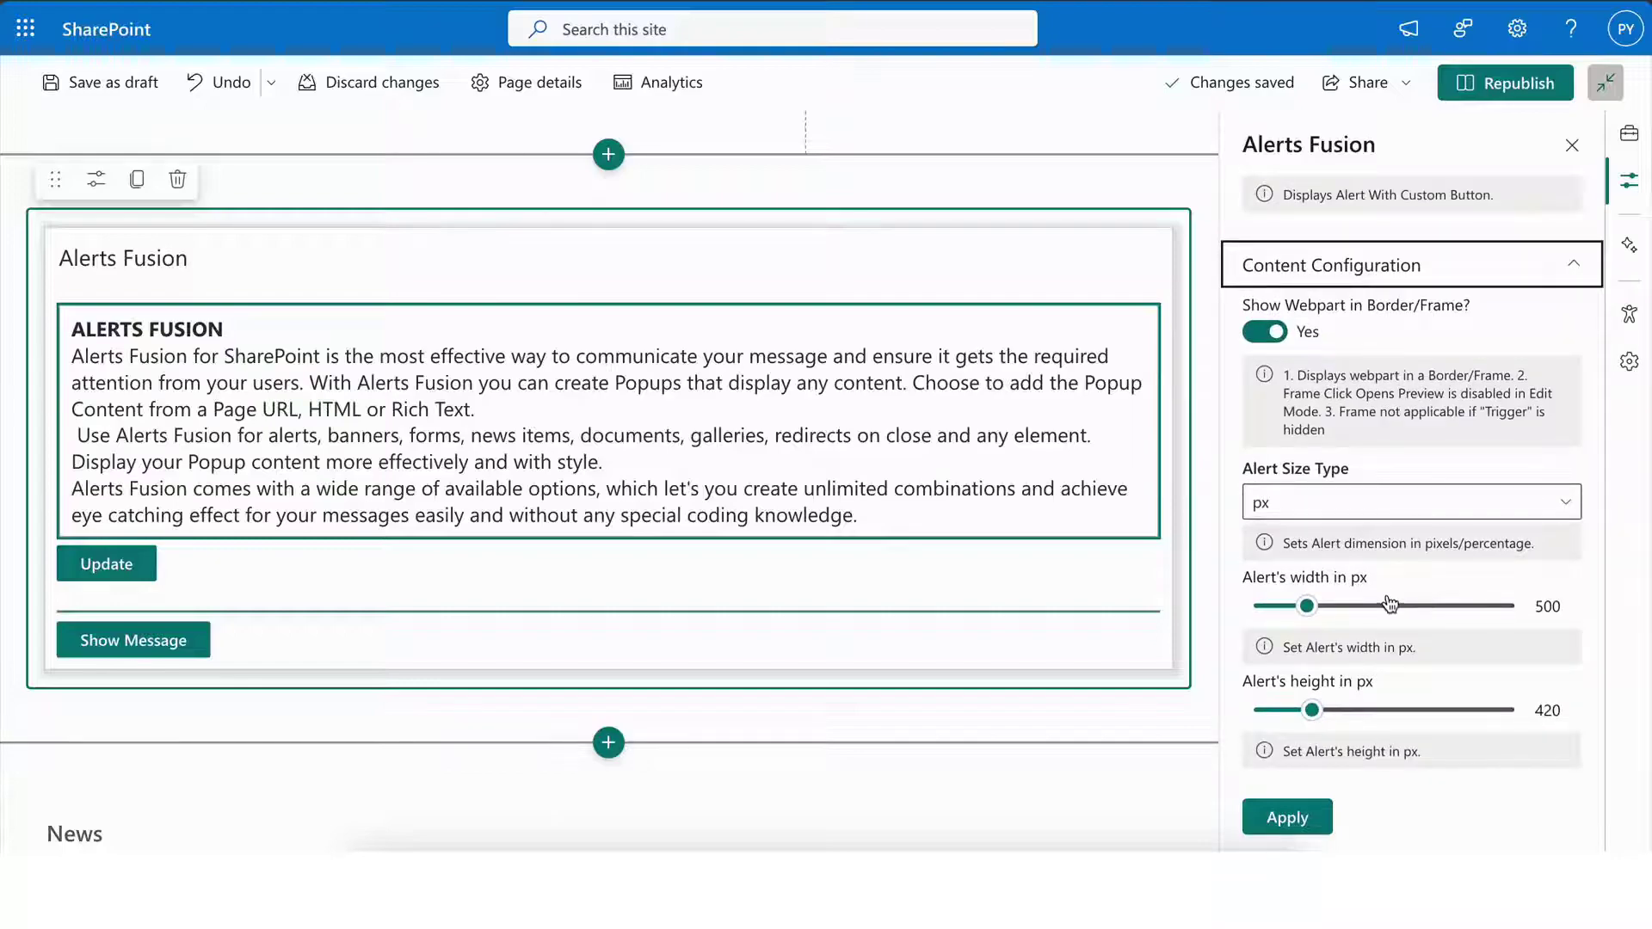
pyautogui.scroll(-3, 1377, 613)
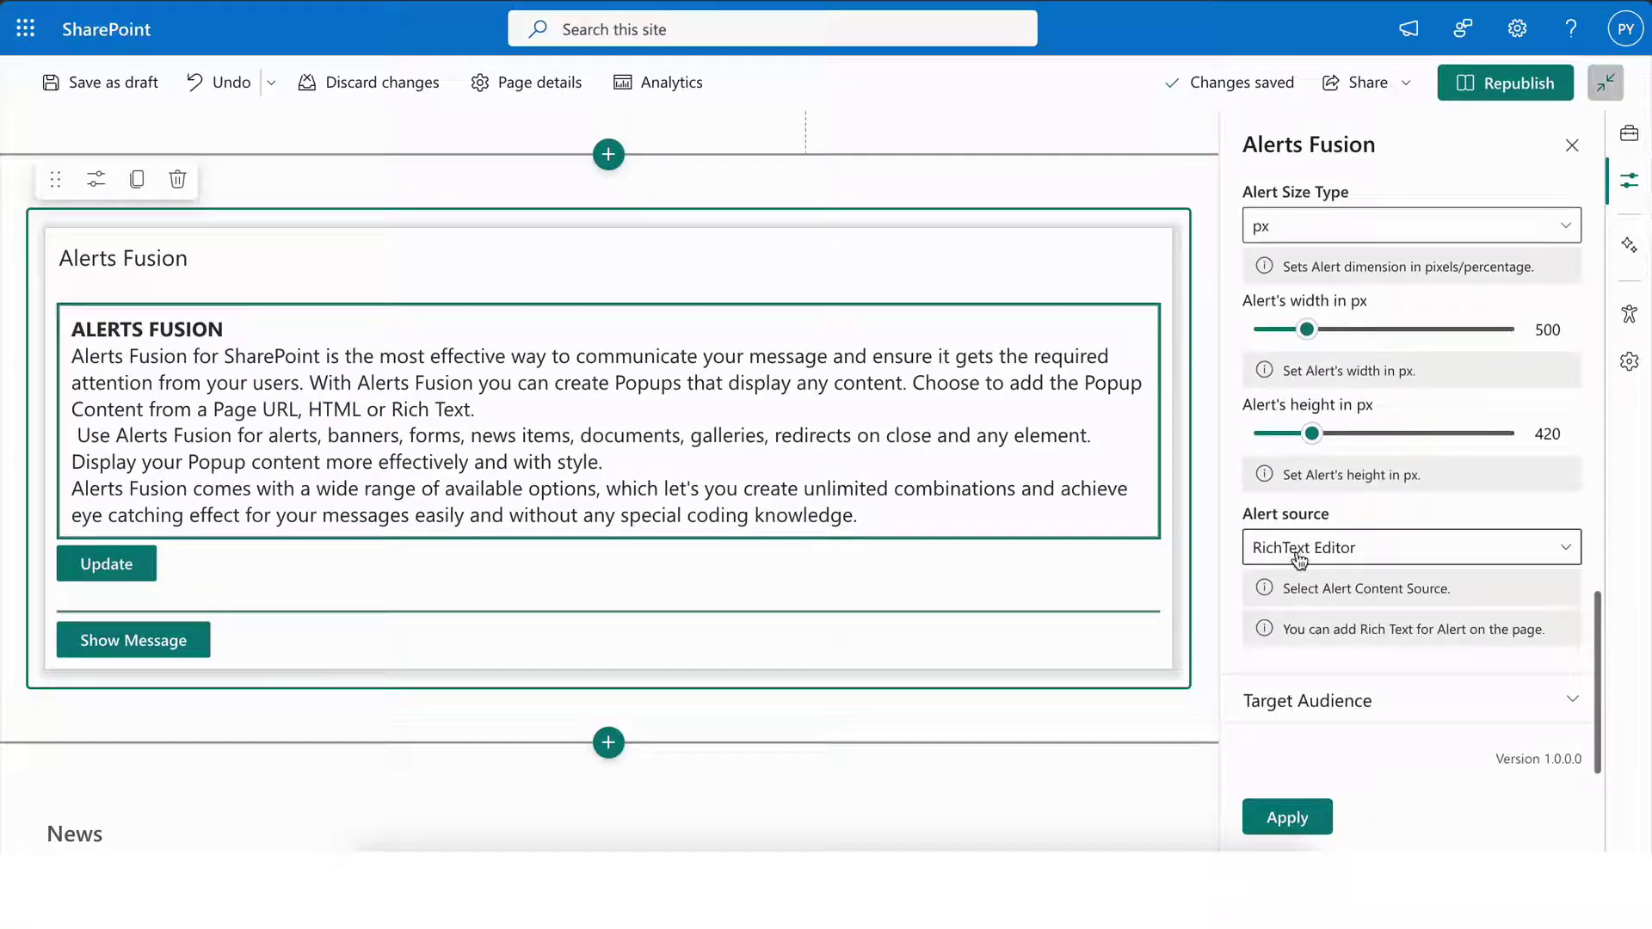
pyautogui.click(1356, 558)
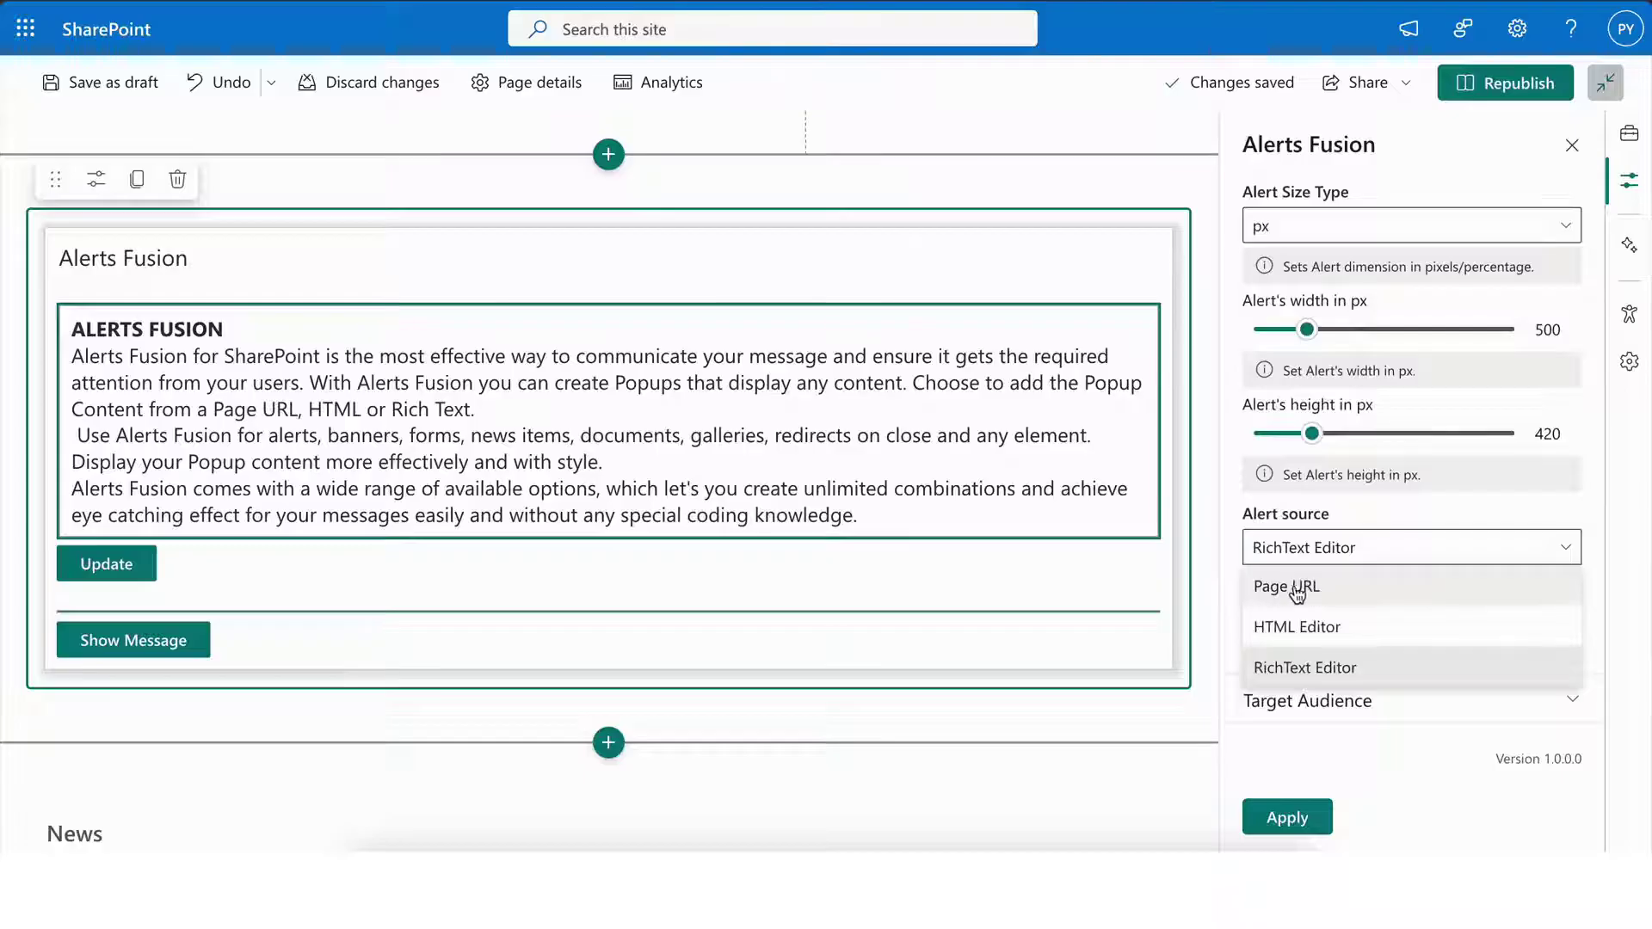
pyautogui.click(1326, 670)
pyautogui.click(885, 521)
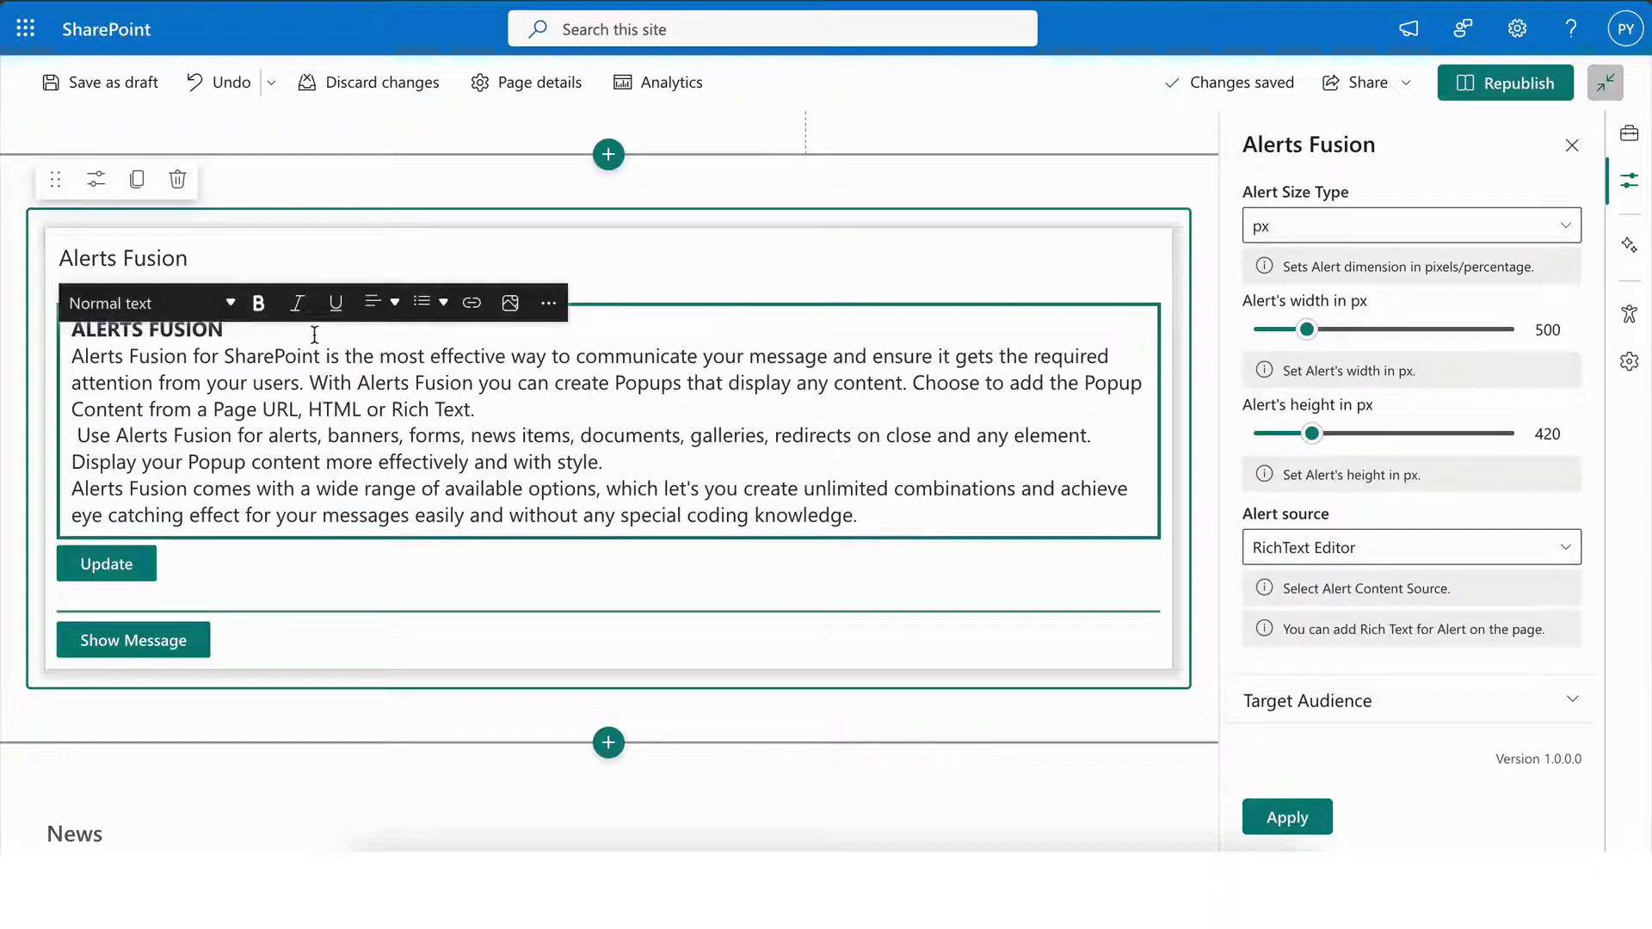
# Step: Try the HTML Editor source and its code editor, then choose Page URL
pyautogui.click(1438, 547)
pyautogui.click(1368, 621)
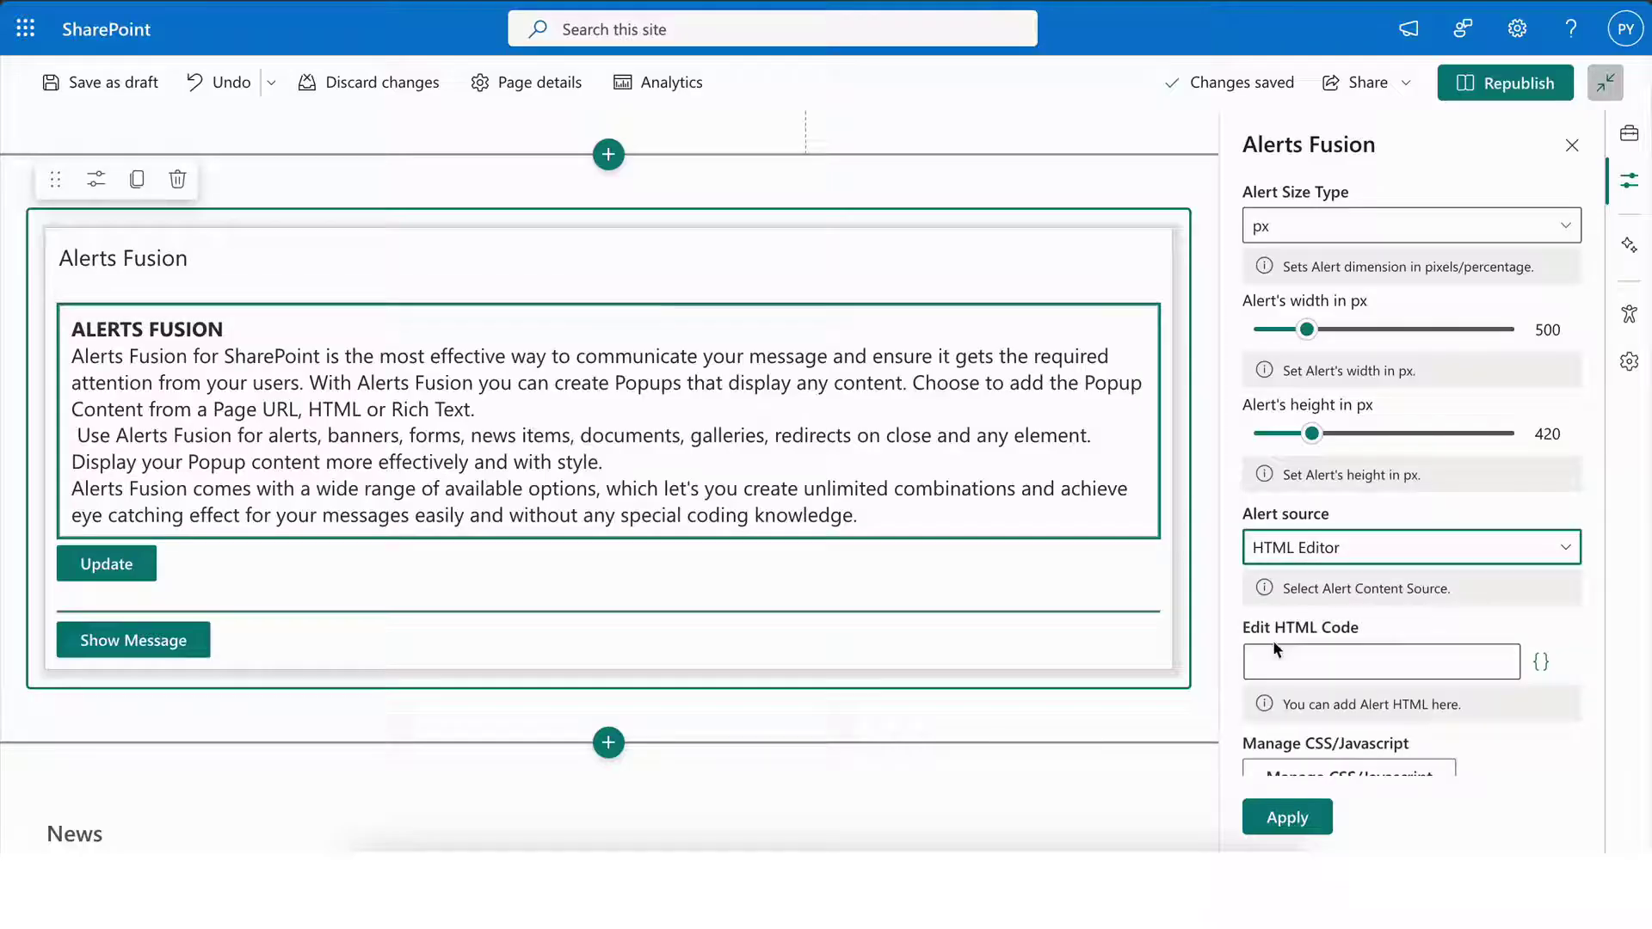
pyautogui.scroll(-1, 1295, 663)
pyautogui.click(1373, 581)
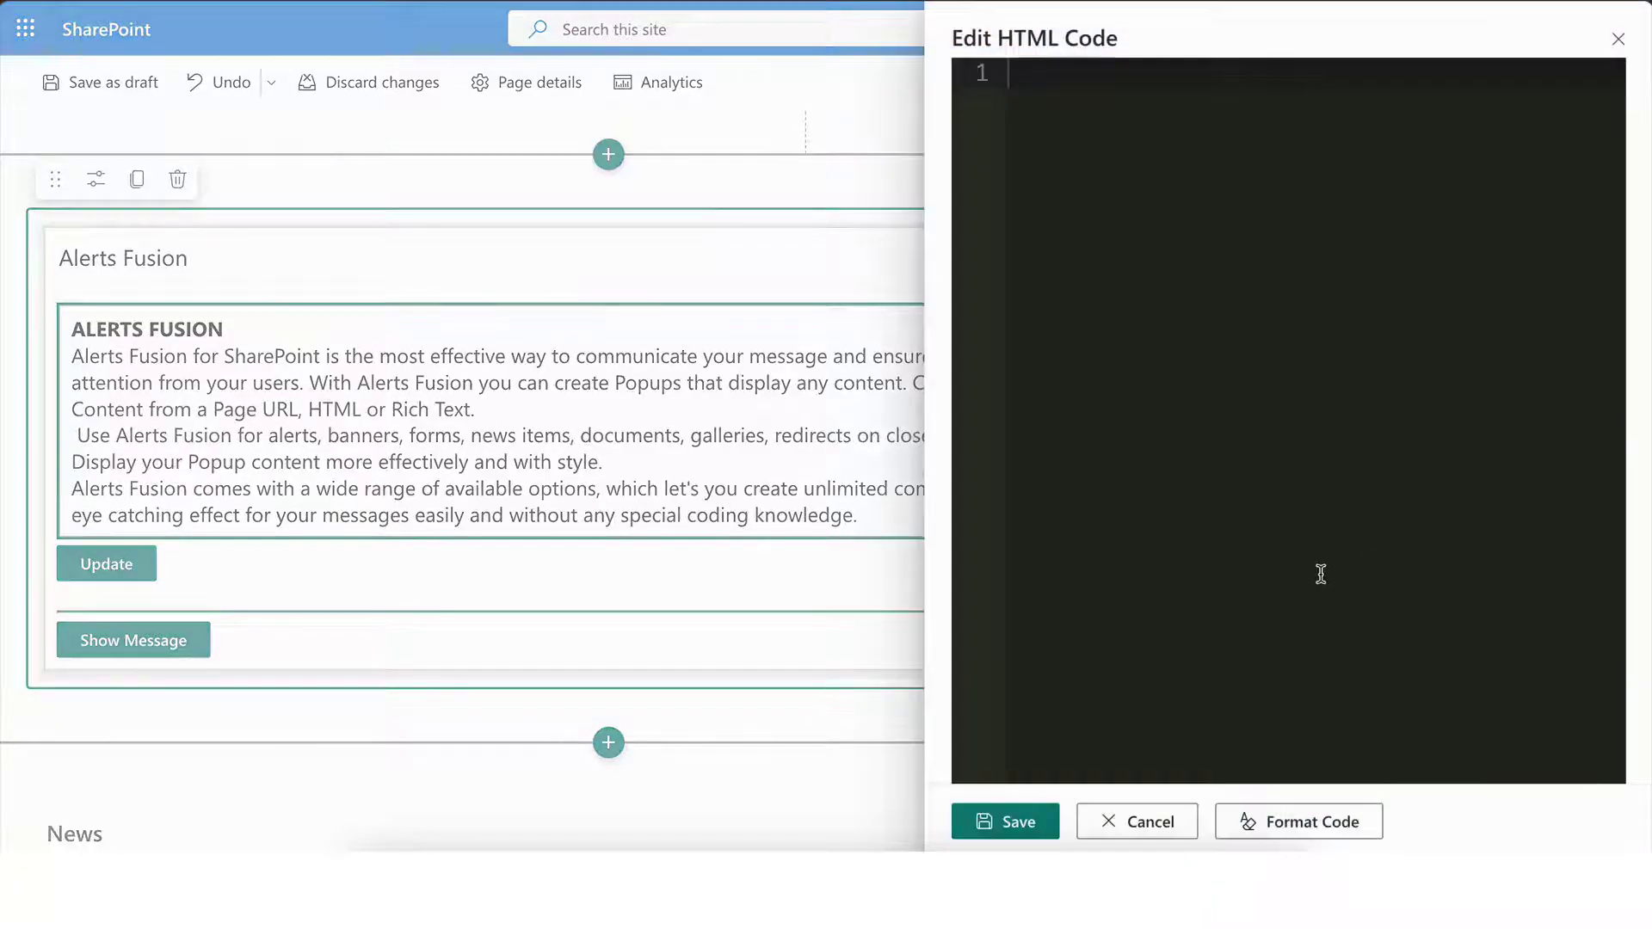
pyautogui.click(1617, 47)
pyautogui.click(1351, 468)
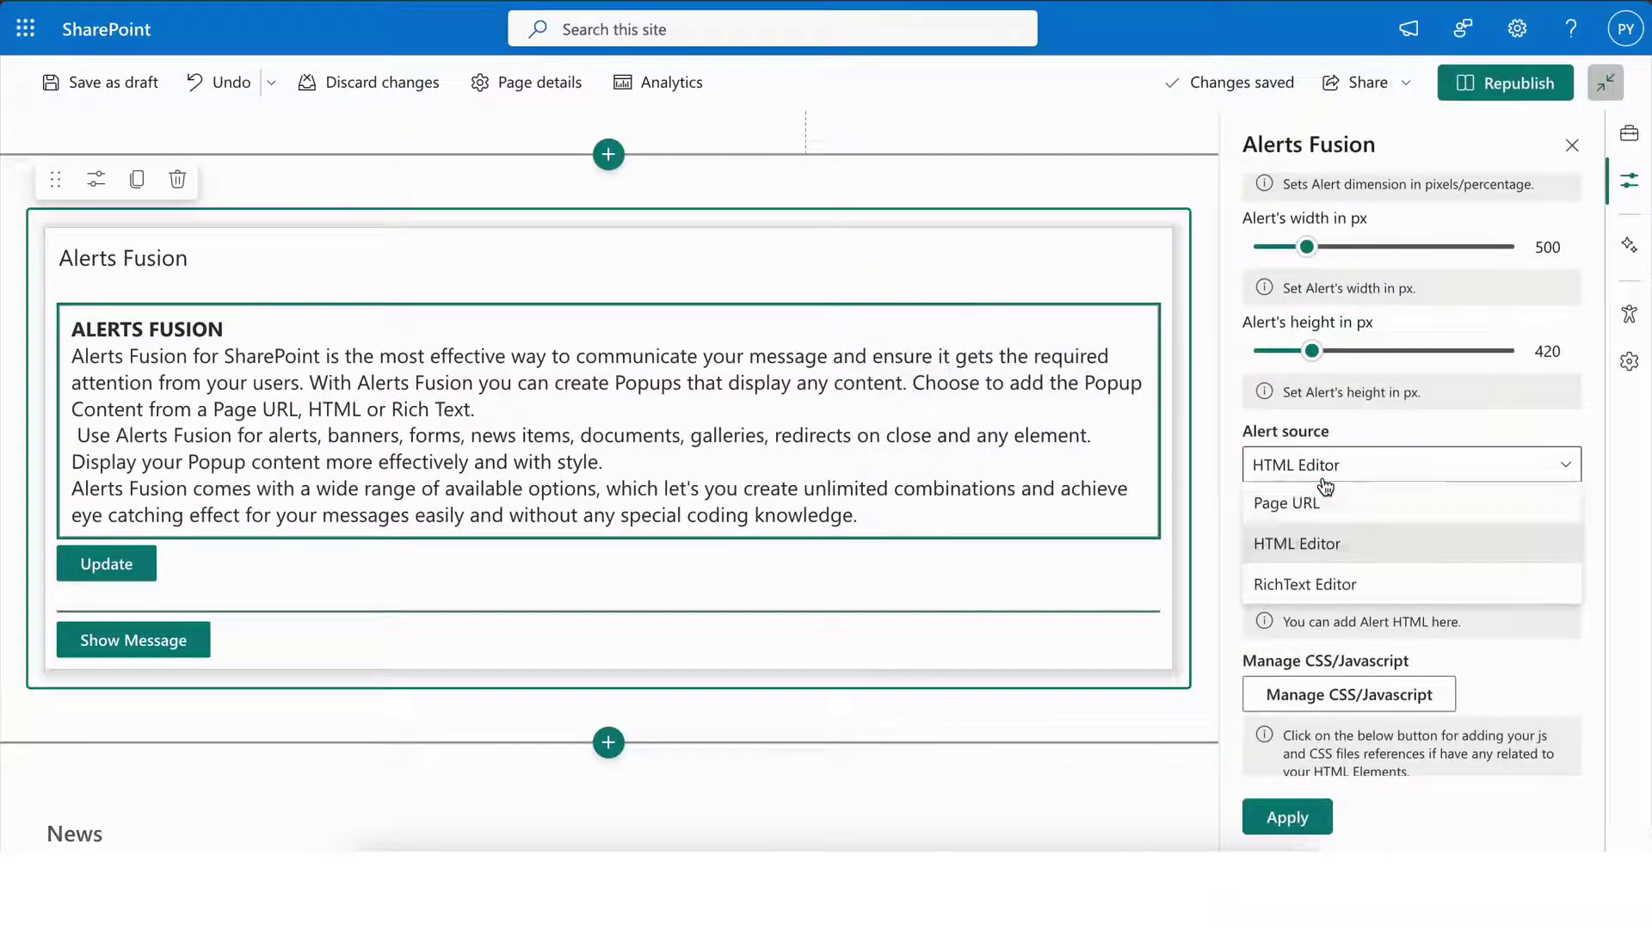
pyautogui.click(1336, 510)
# Step: Turn on Get Content from SharePoint List and pick AlertConfig as the source list
pyautogui.click(1422, 532)
pyautogui.scroll(-1, 1412, 542)
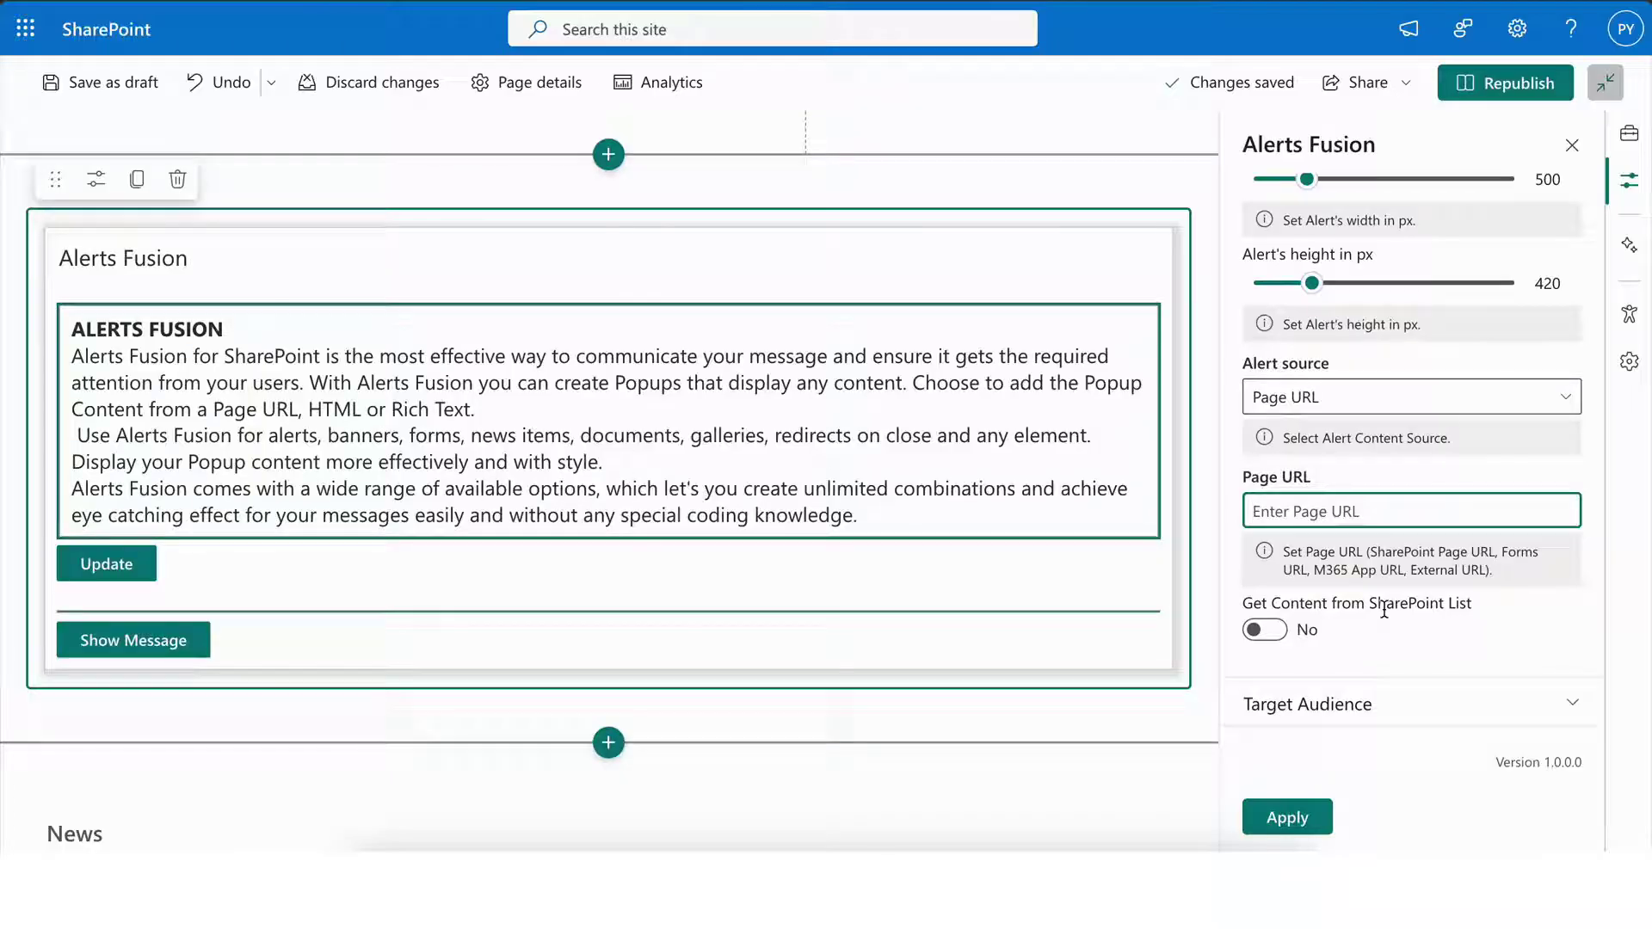
pyautogui.scroll(-1, 1384, 611)
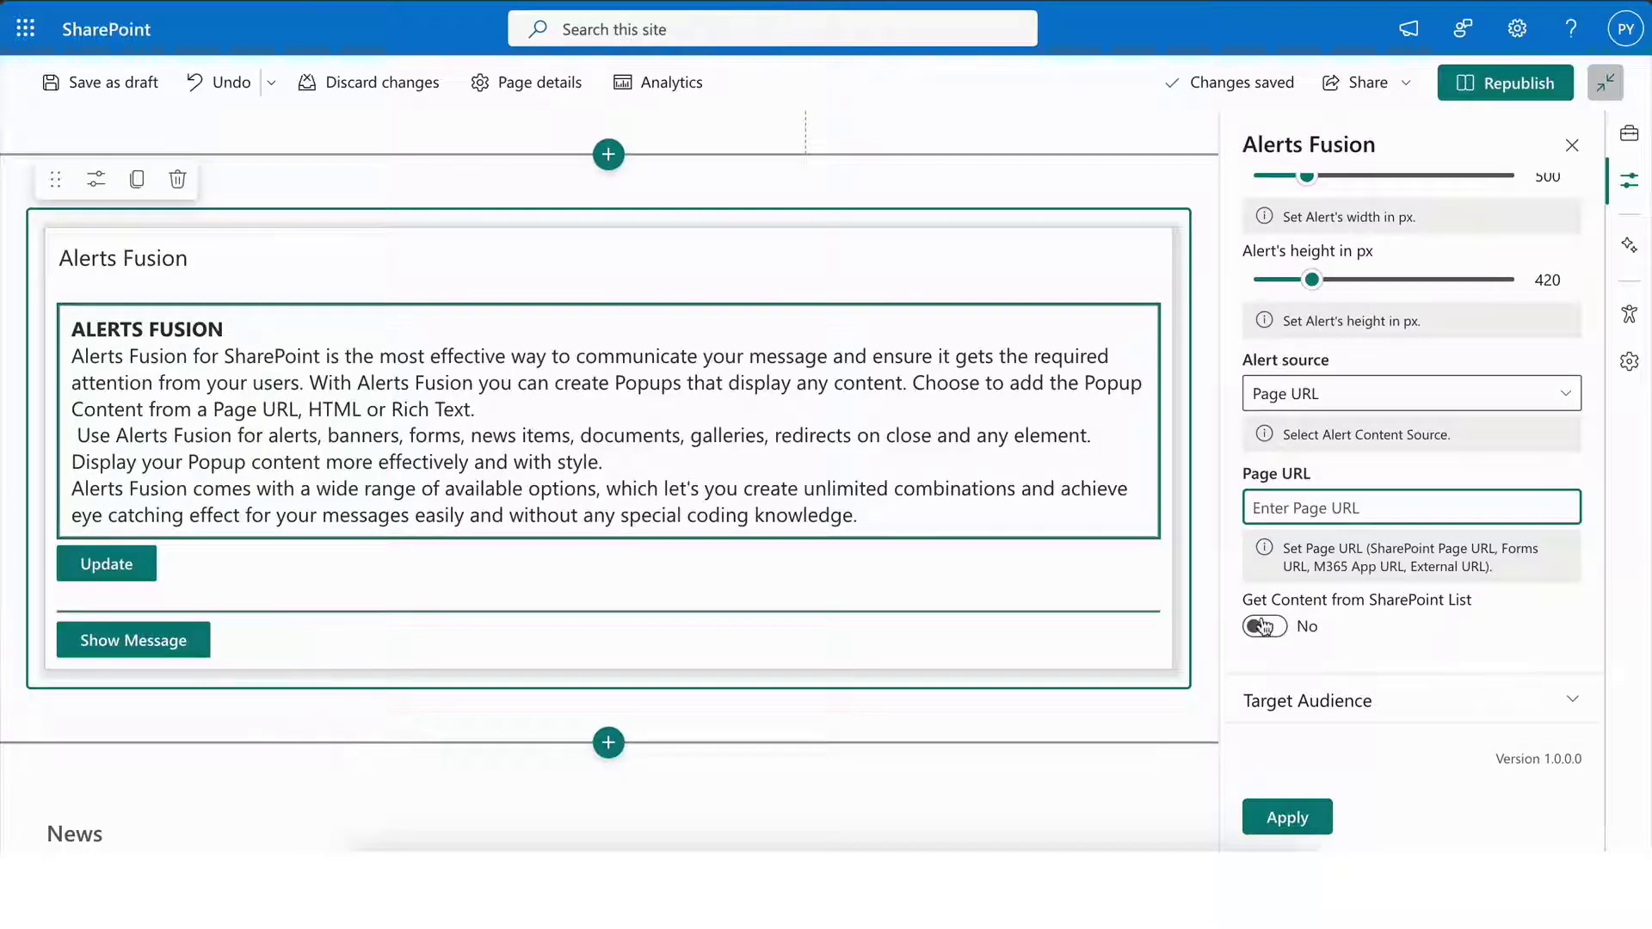
pyautogui.click(1265, 627)
pyautogui.scroll(-3, 1364, 616)
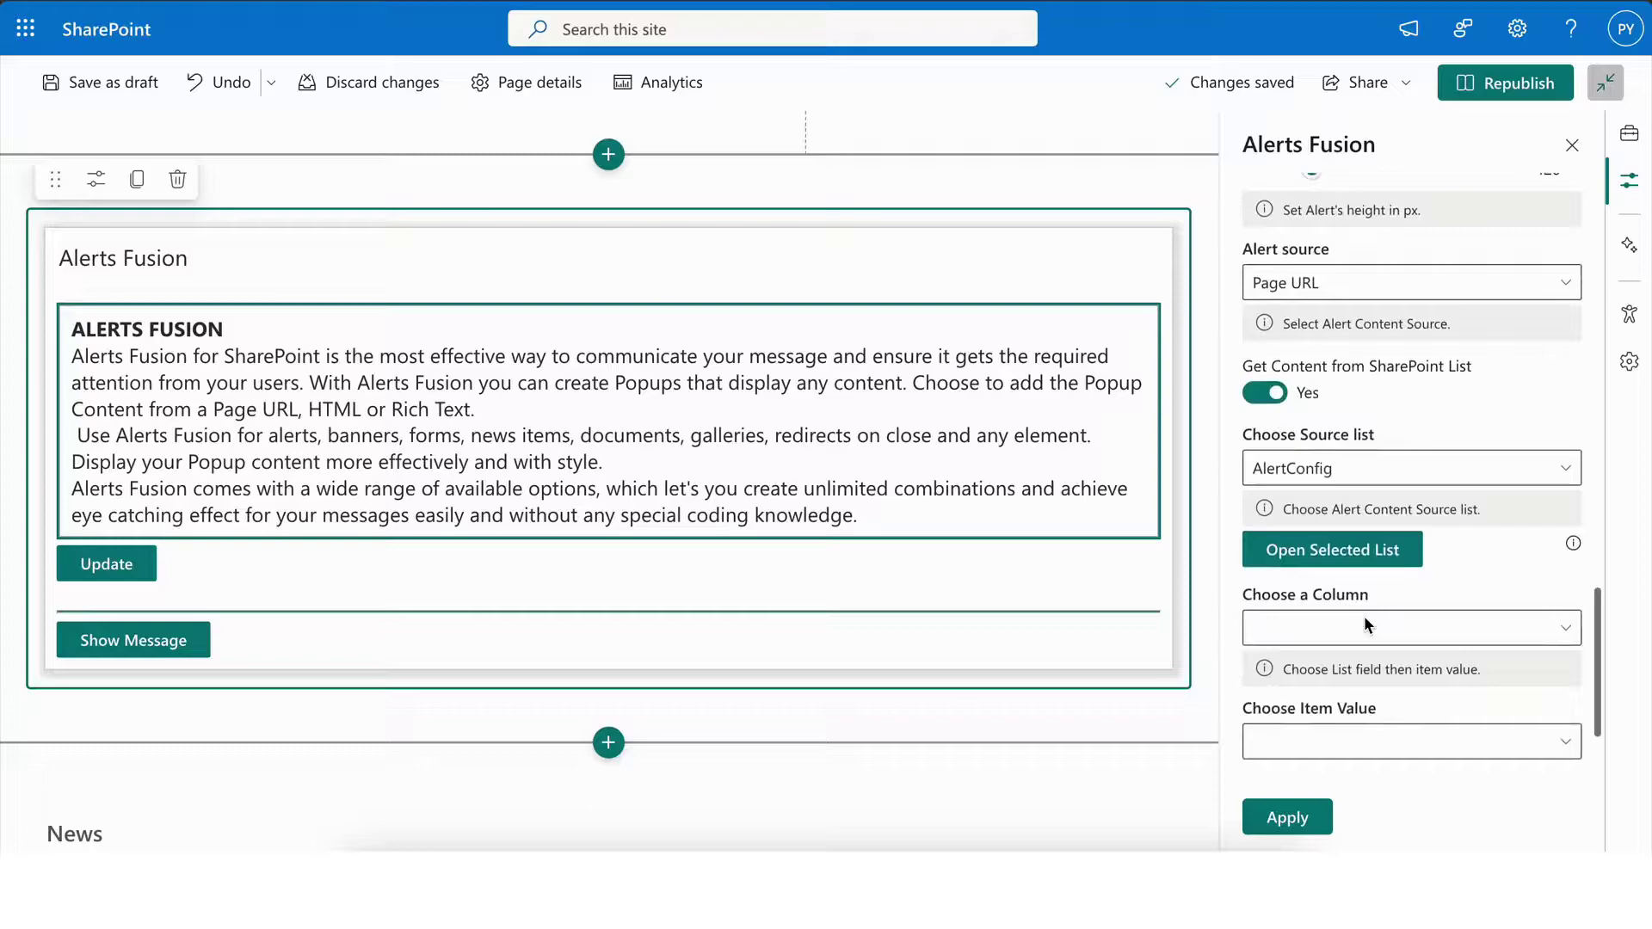
pyautogui.click(1343, 431)
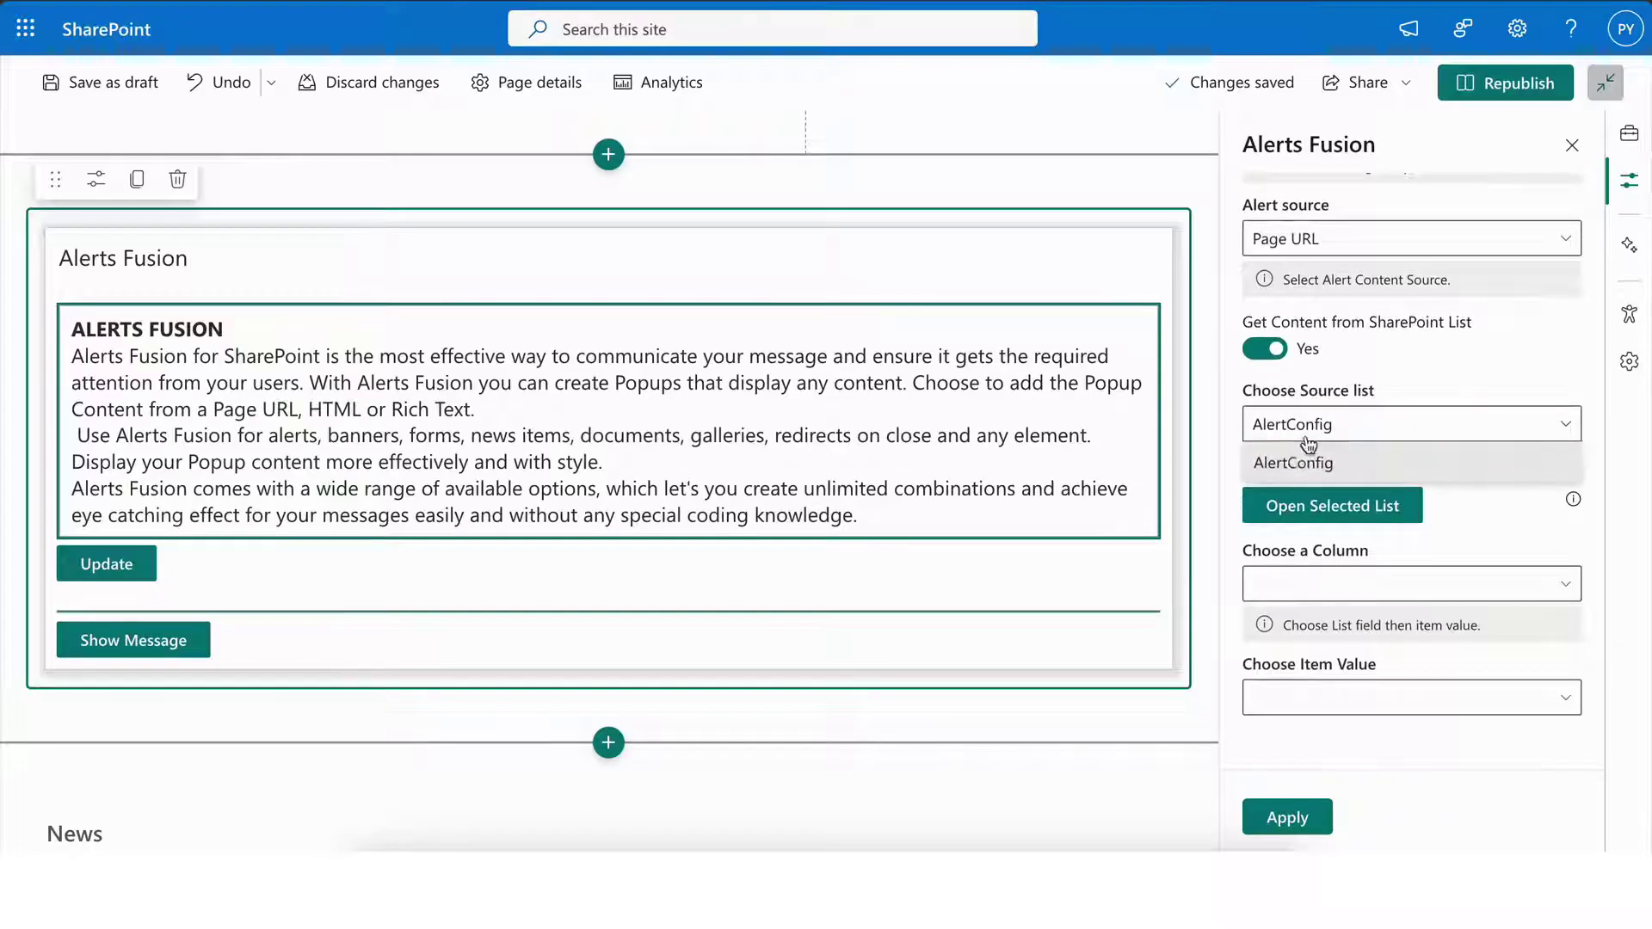
pyautogui.click(1306, 466)
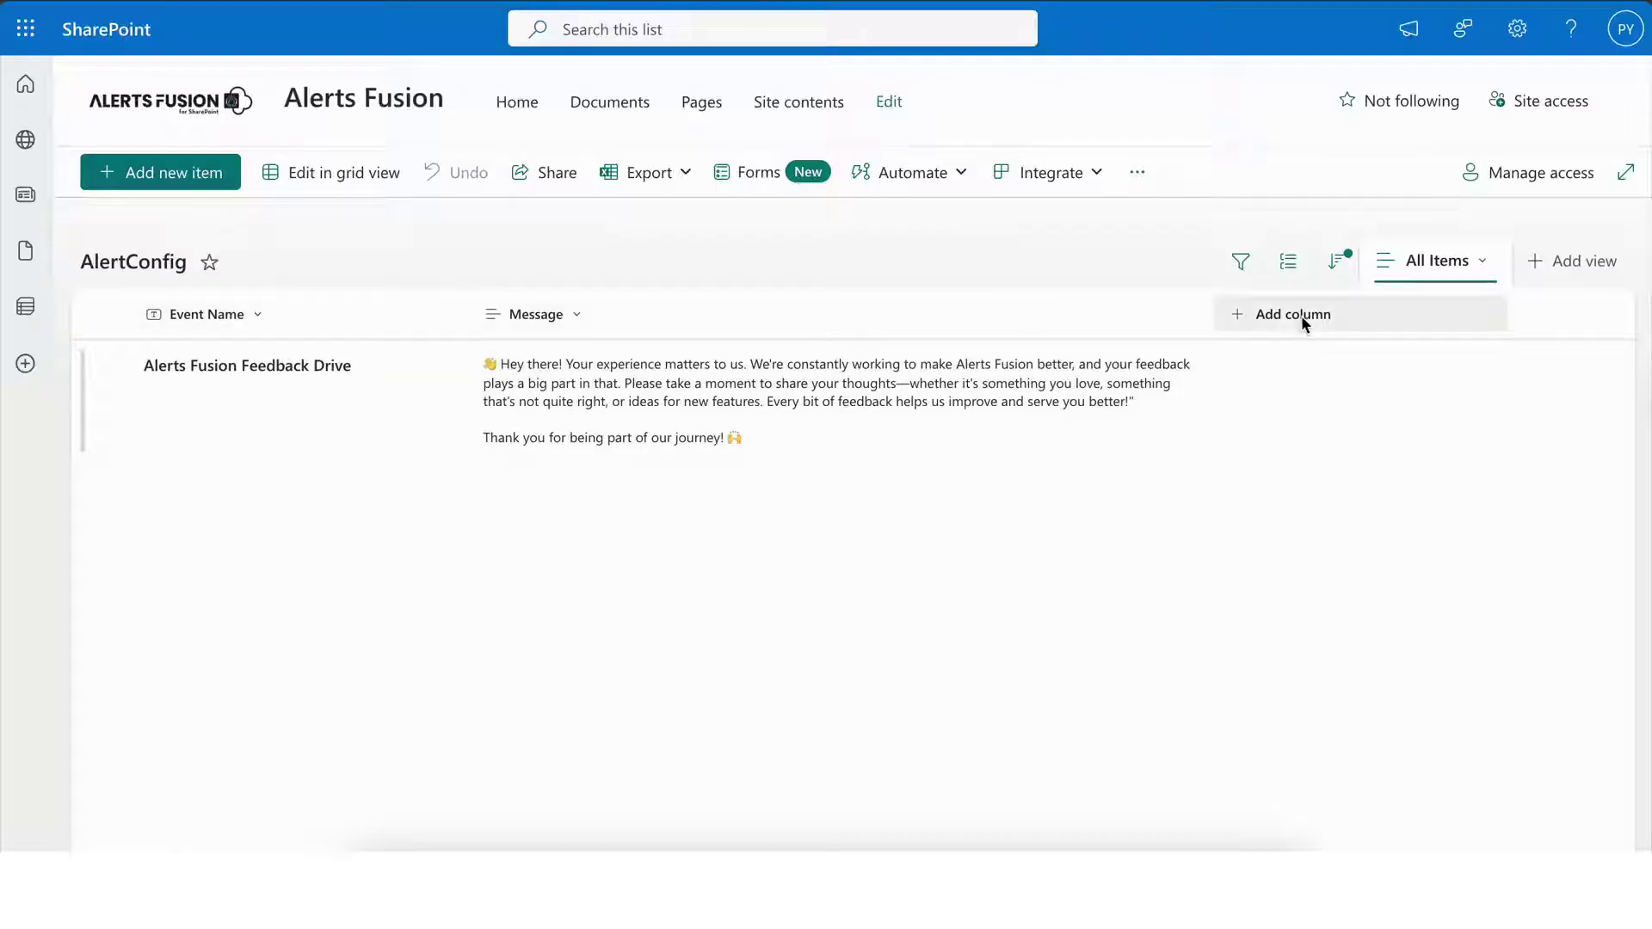
# Step: Review the AlertConfig list's Message entries in grid view without adding a column or row
pyautogui.click(1274, 325)
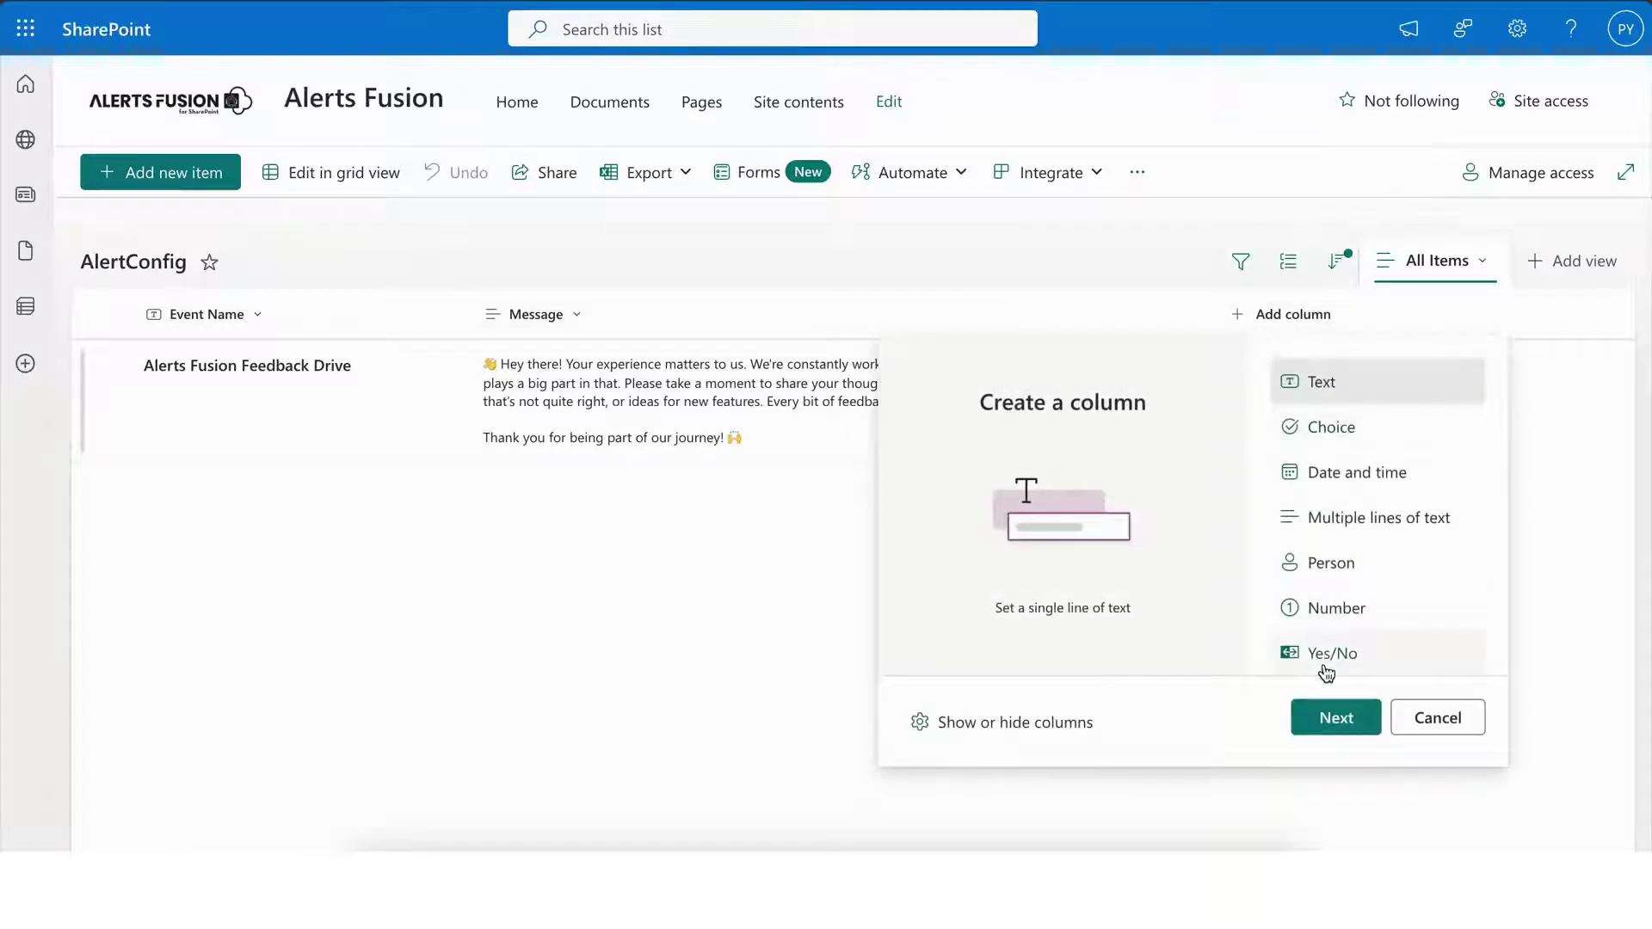
pyautogui.click(1420, 720)
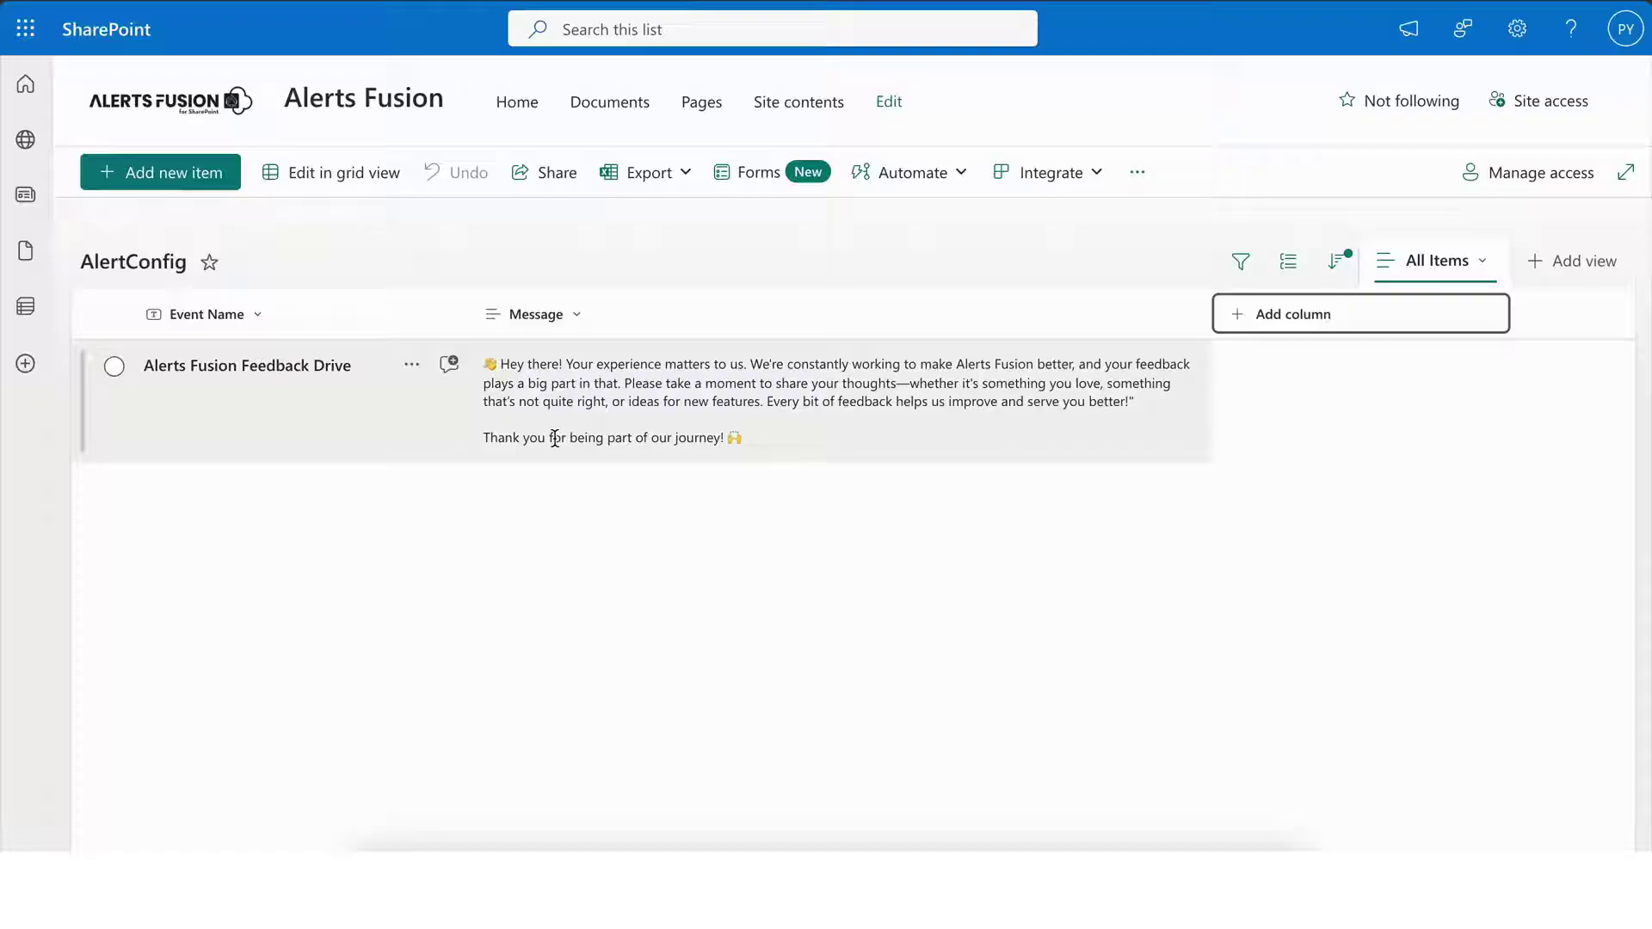
pyautogui.click(359, 168)
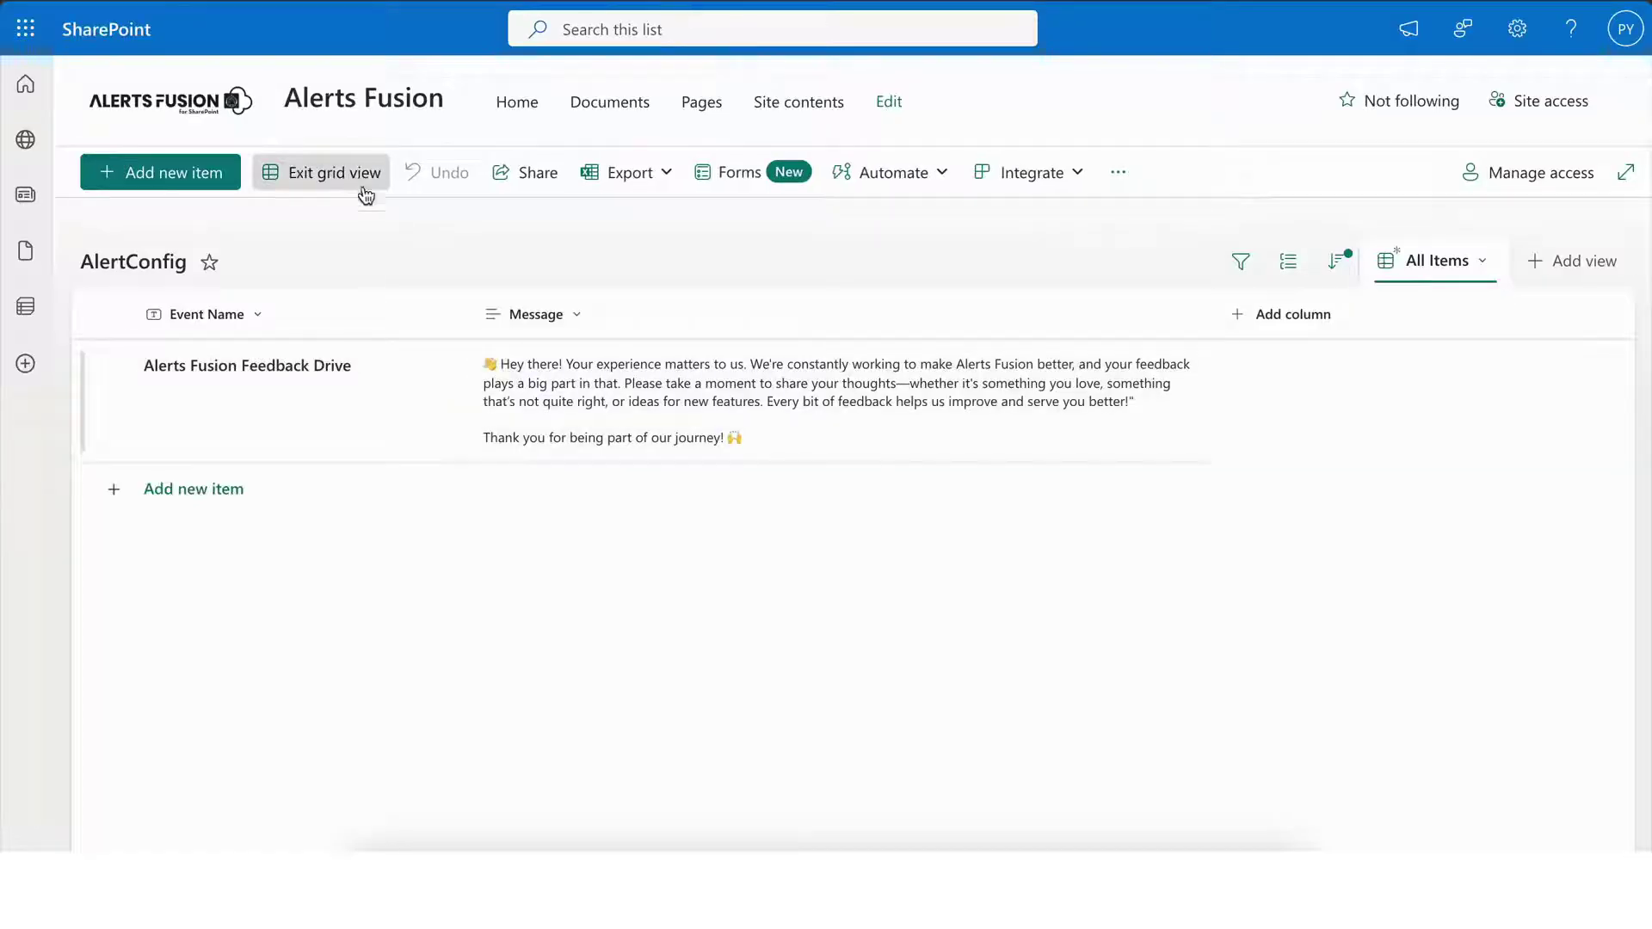
pyautogui.click(706, 488)
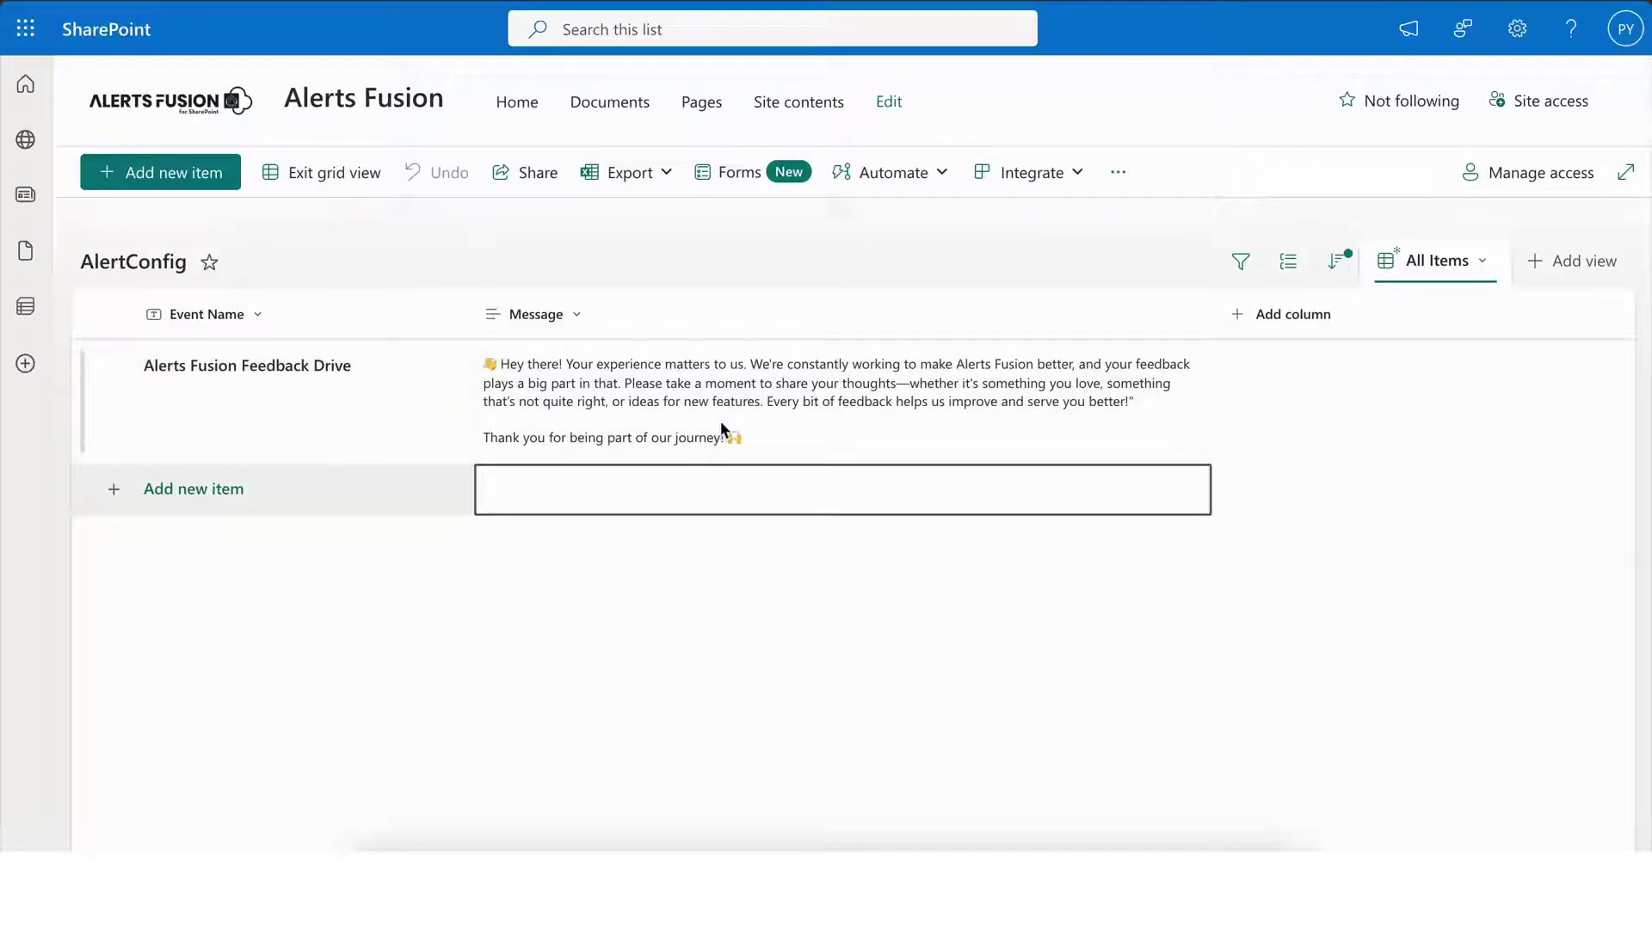
pyautogui.press('Escape')
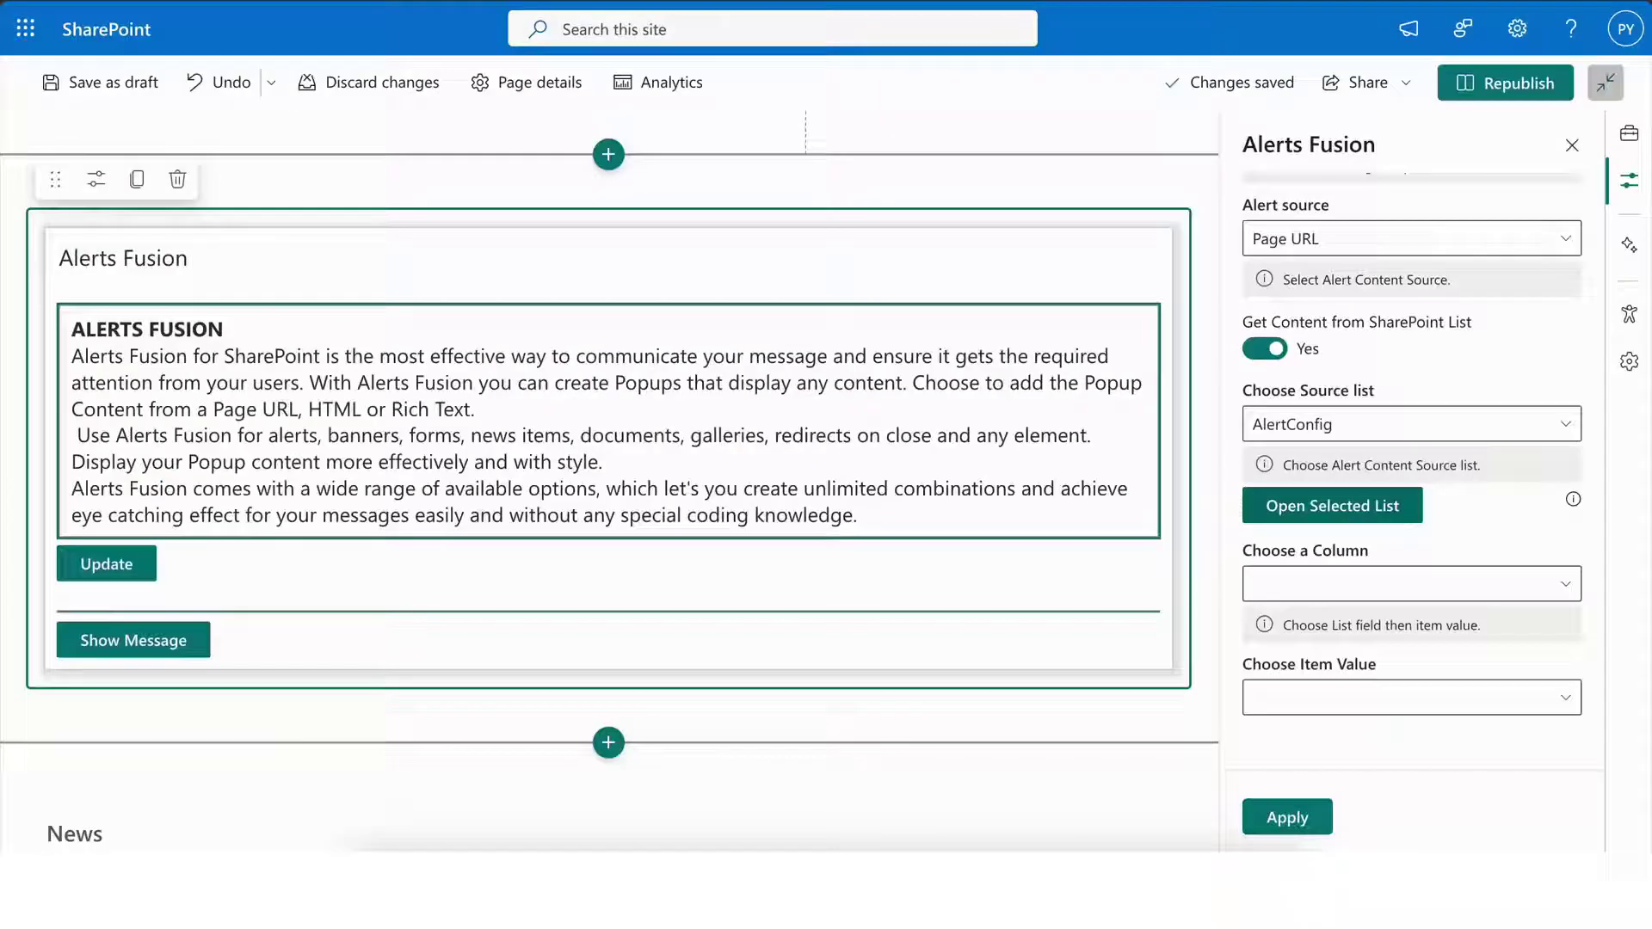
# Step: Source the popup content from the Message column's first item, the feedback message, and apply
pyautogui.click(1386, 588)
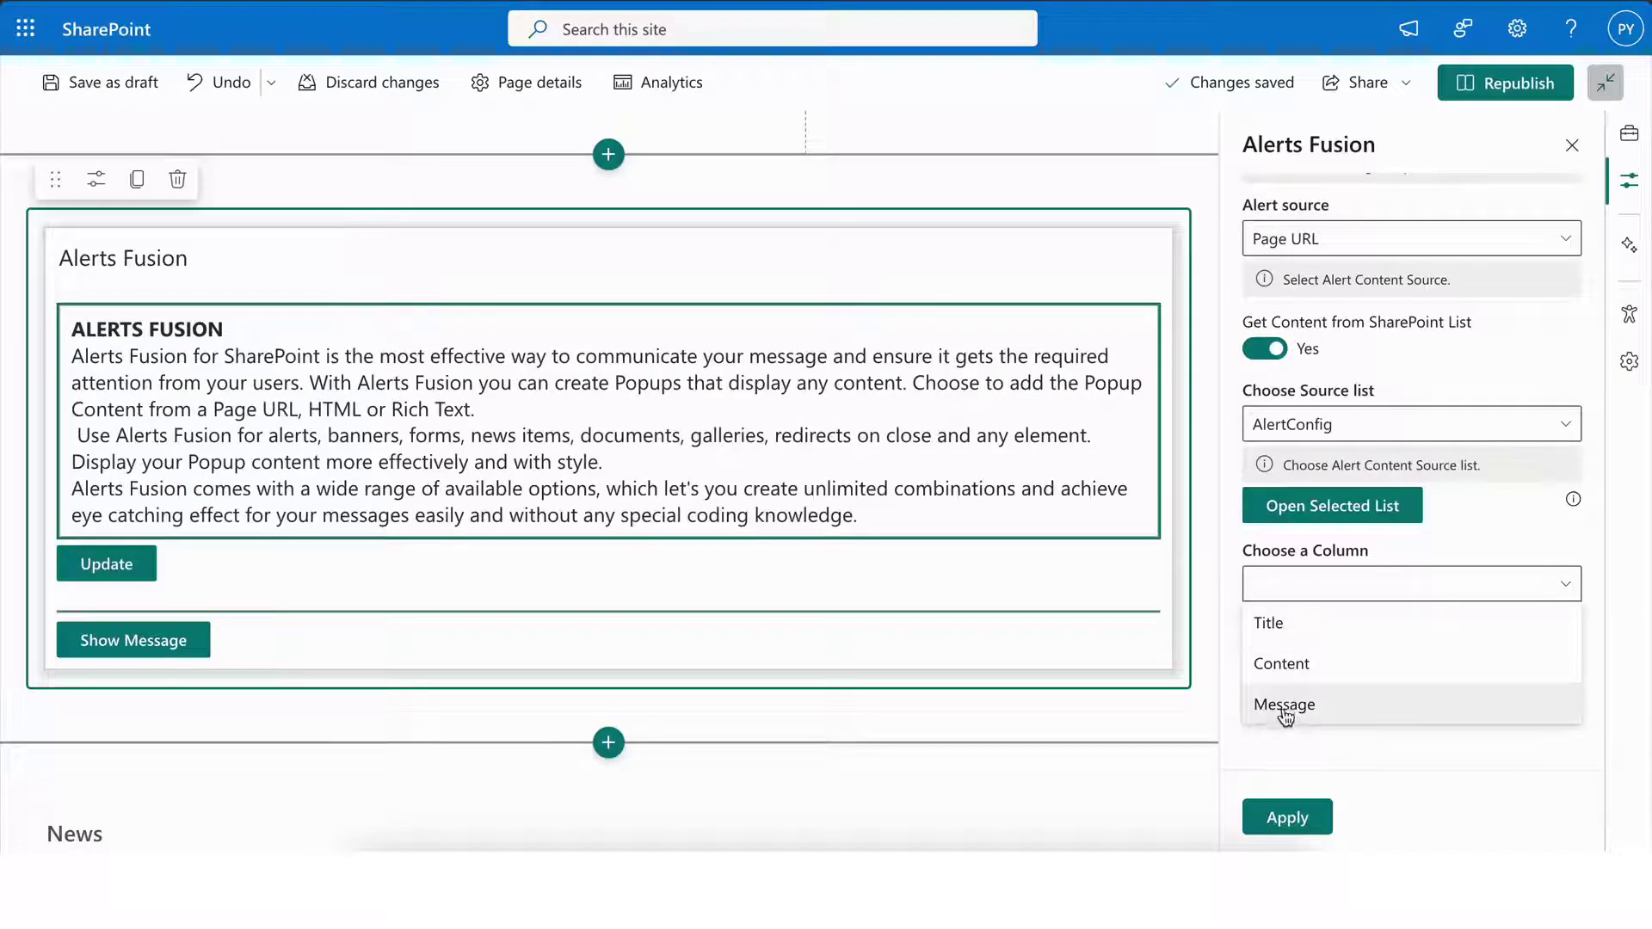
pyautogui.click(1285, 706)
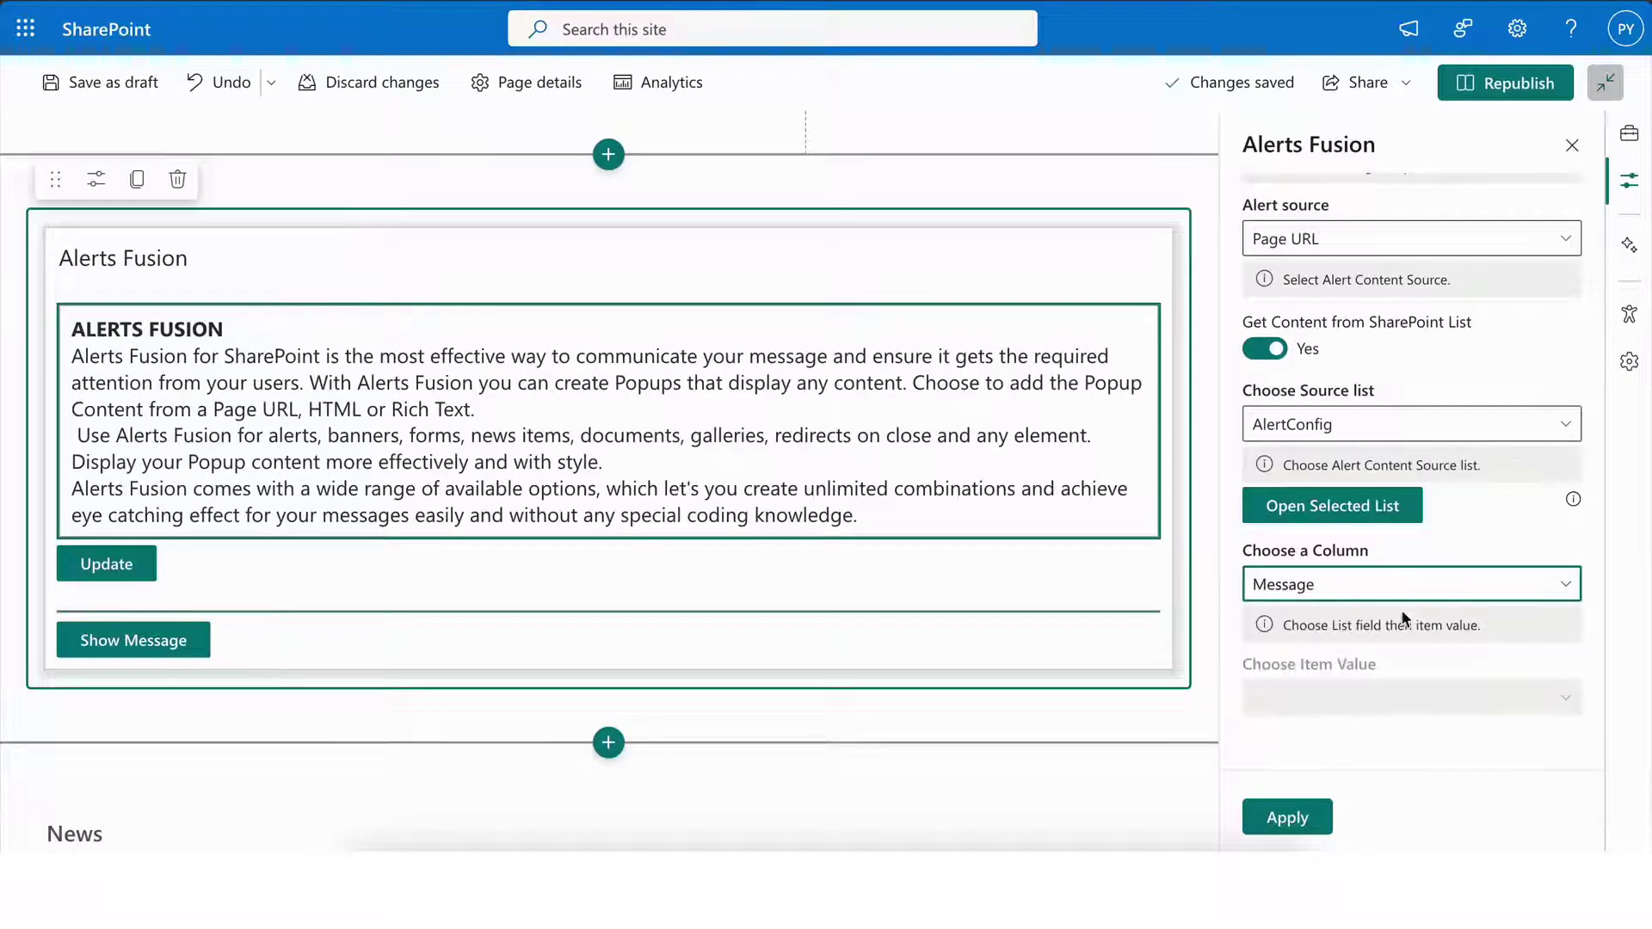
pyautogui.scroll(-1, 1346, 628)
pyautogui.click(1337, 613)
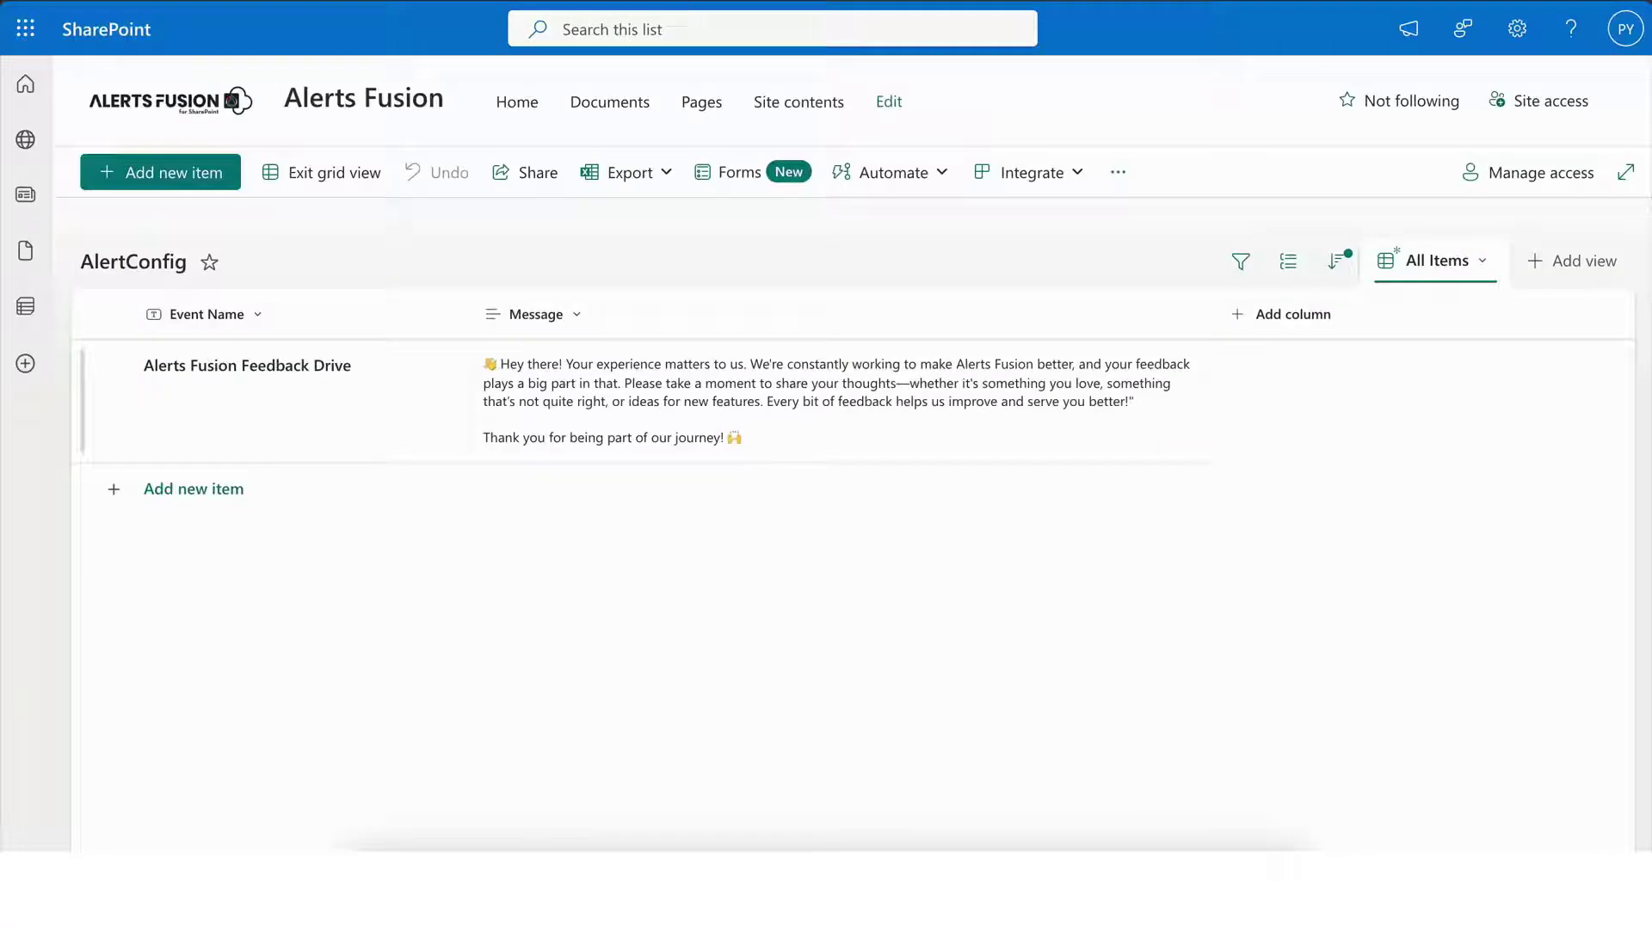
pyautogui.click(566, 376)
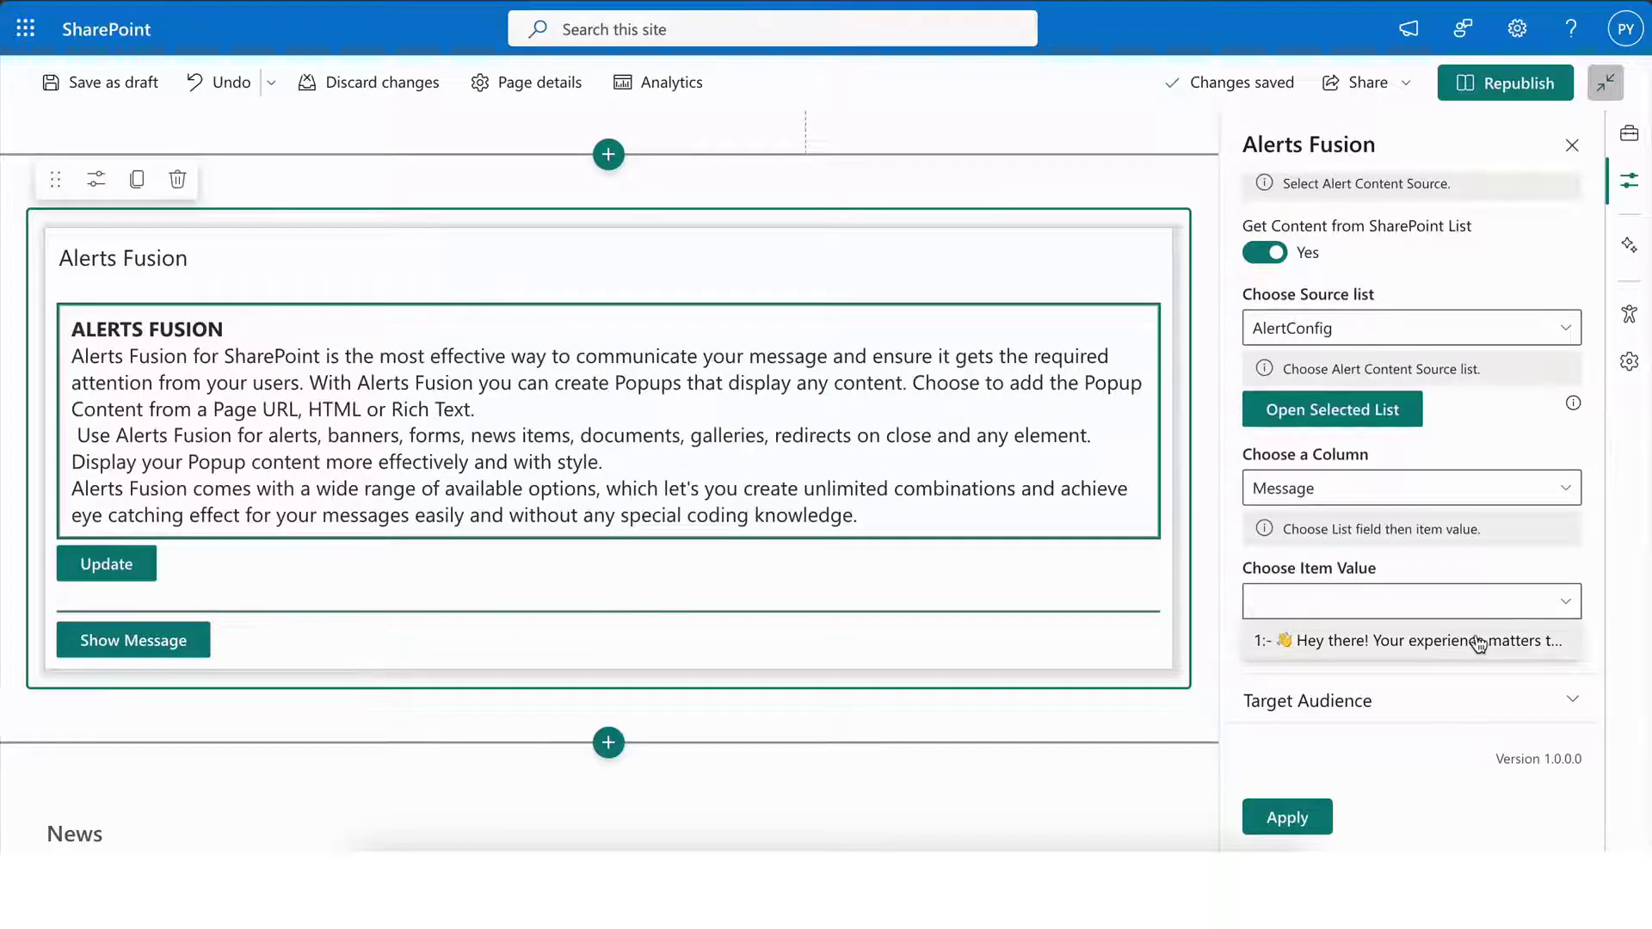
pyautogui.click(1478, 643)
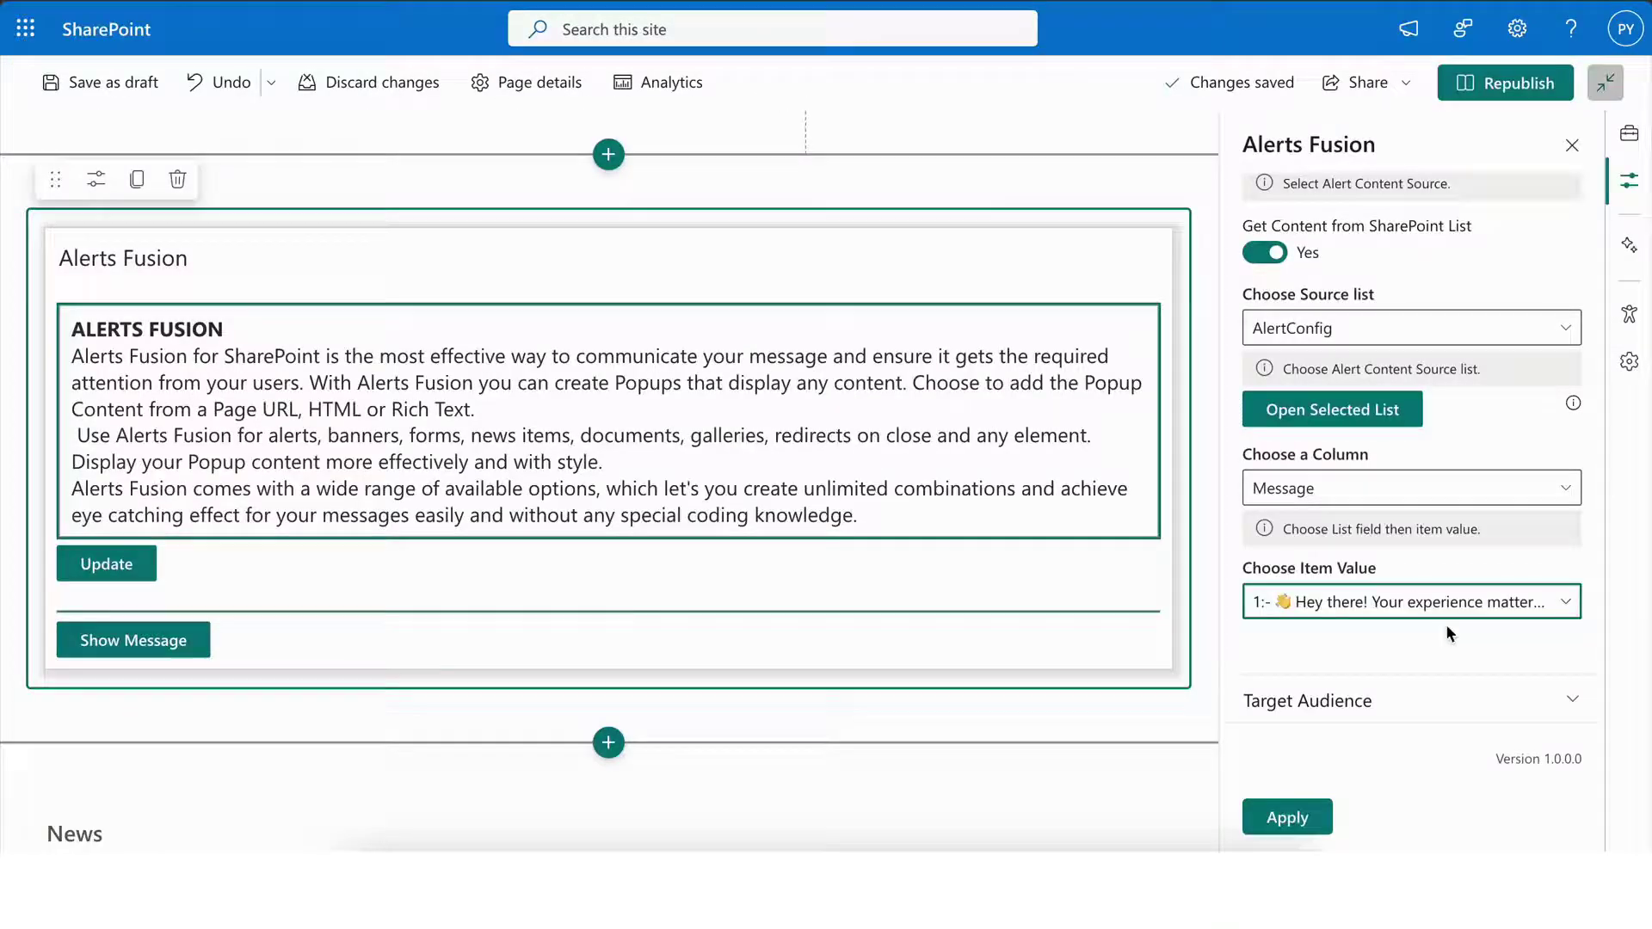
pyautogui.click(1290, 817)
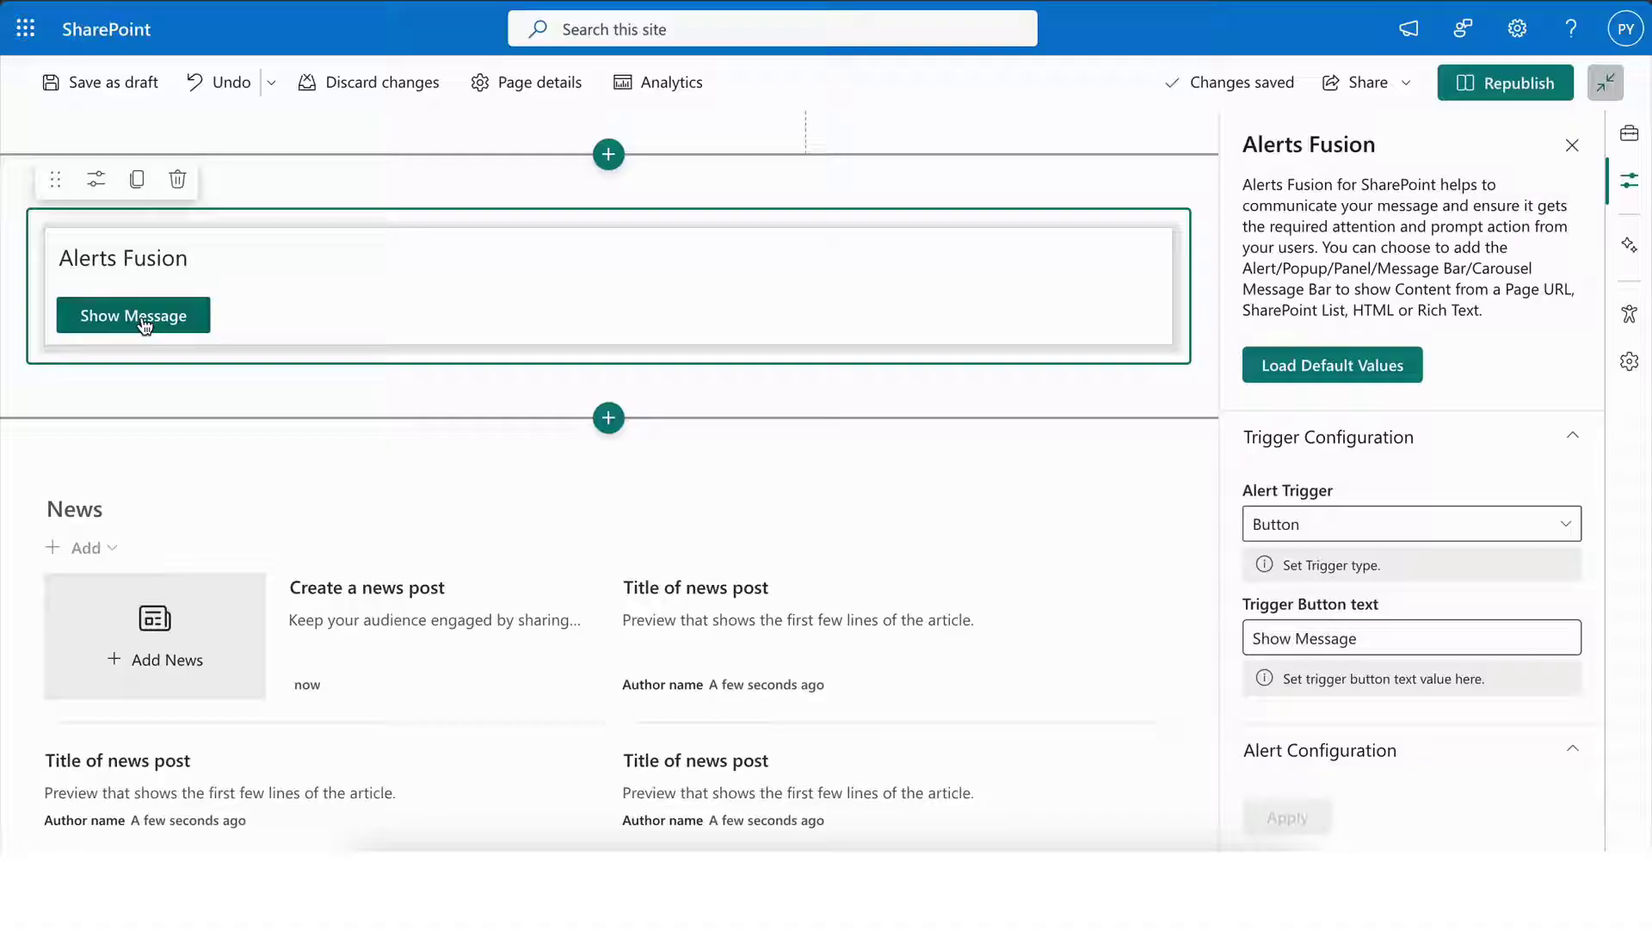
# Step: Preview the Alerts Fusion popup showing the list's feedback message, then close it
pyautogui.click(169, 321)
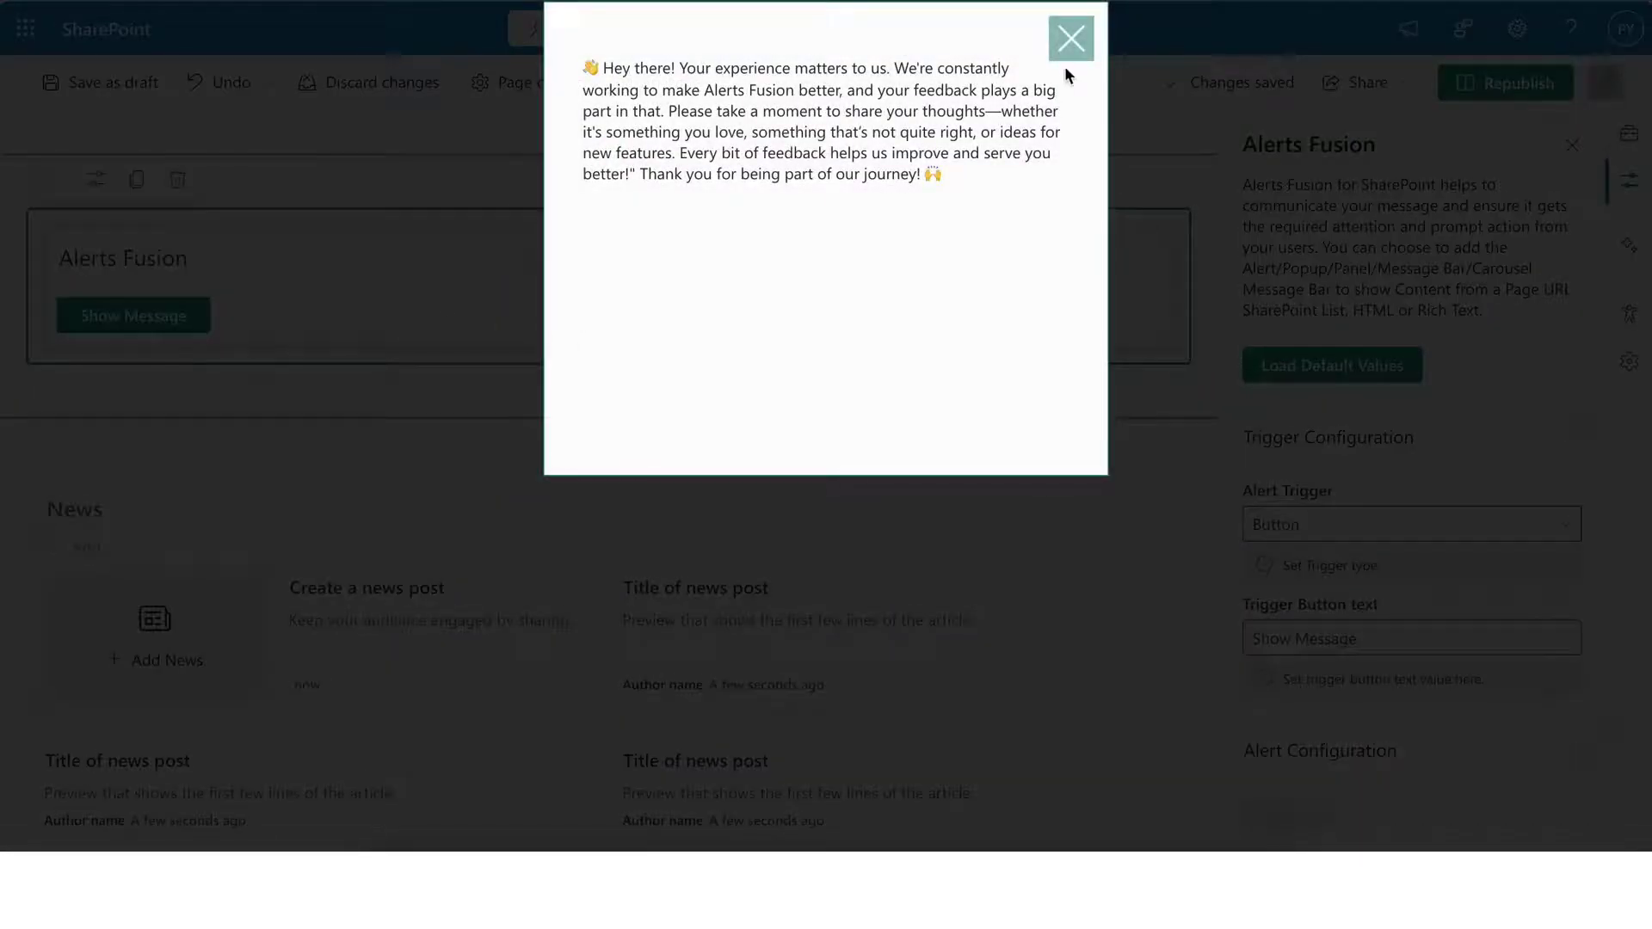
pyautogui.click(1070, 41)
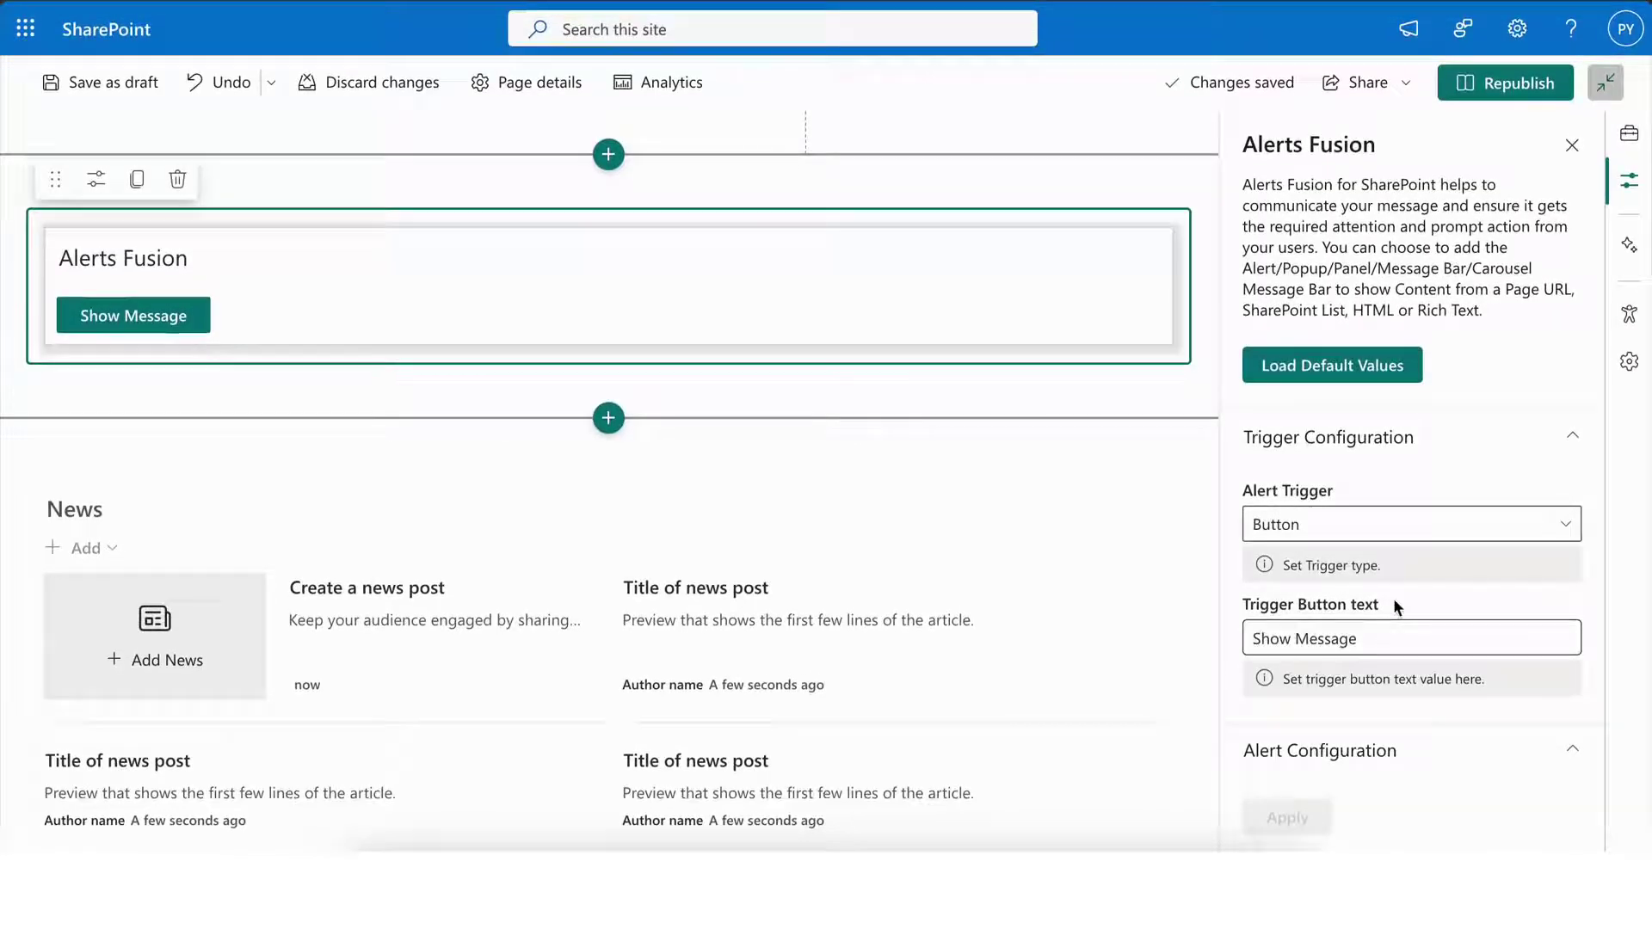
# Step: Turn on Show Action Button for the Alerts Fusion popup
pyautogui.scroll(-10, 1433, 635)
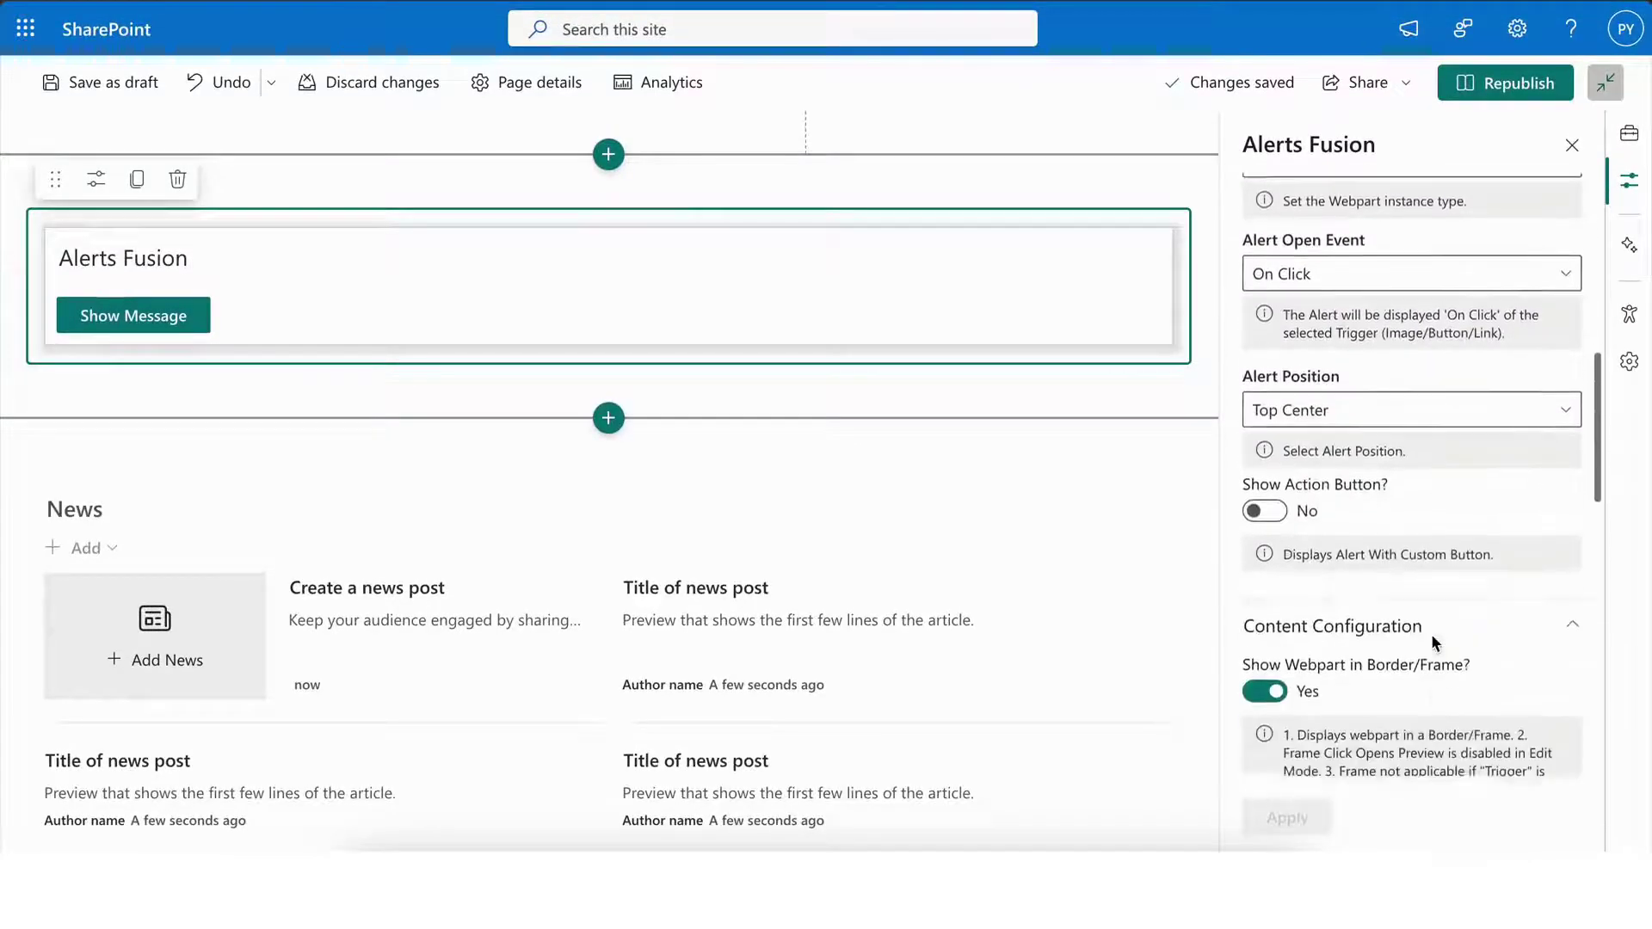
pyautogui.scroll(-9, 1416, 639)
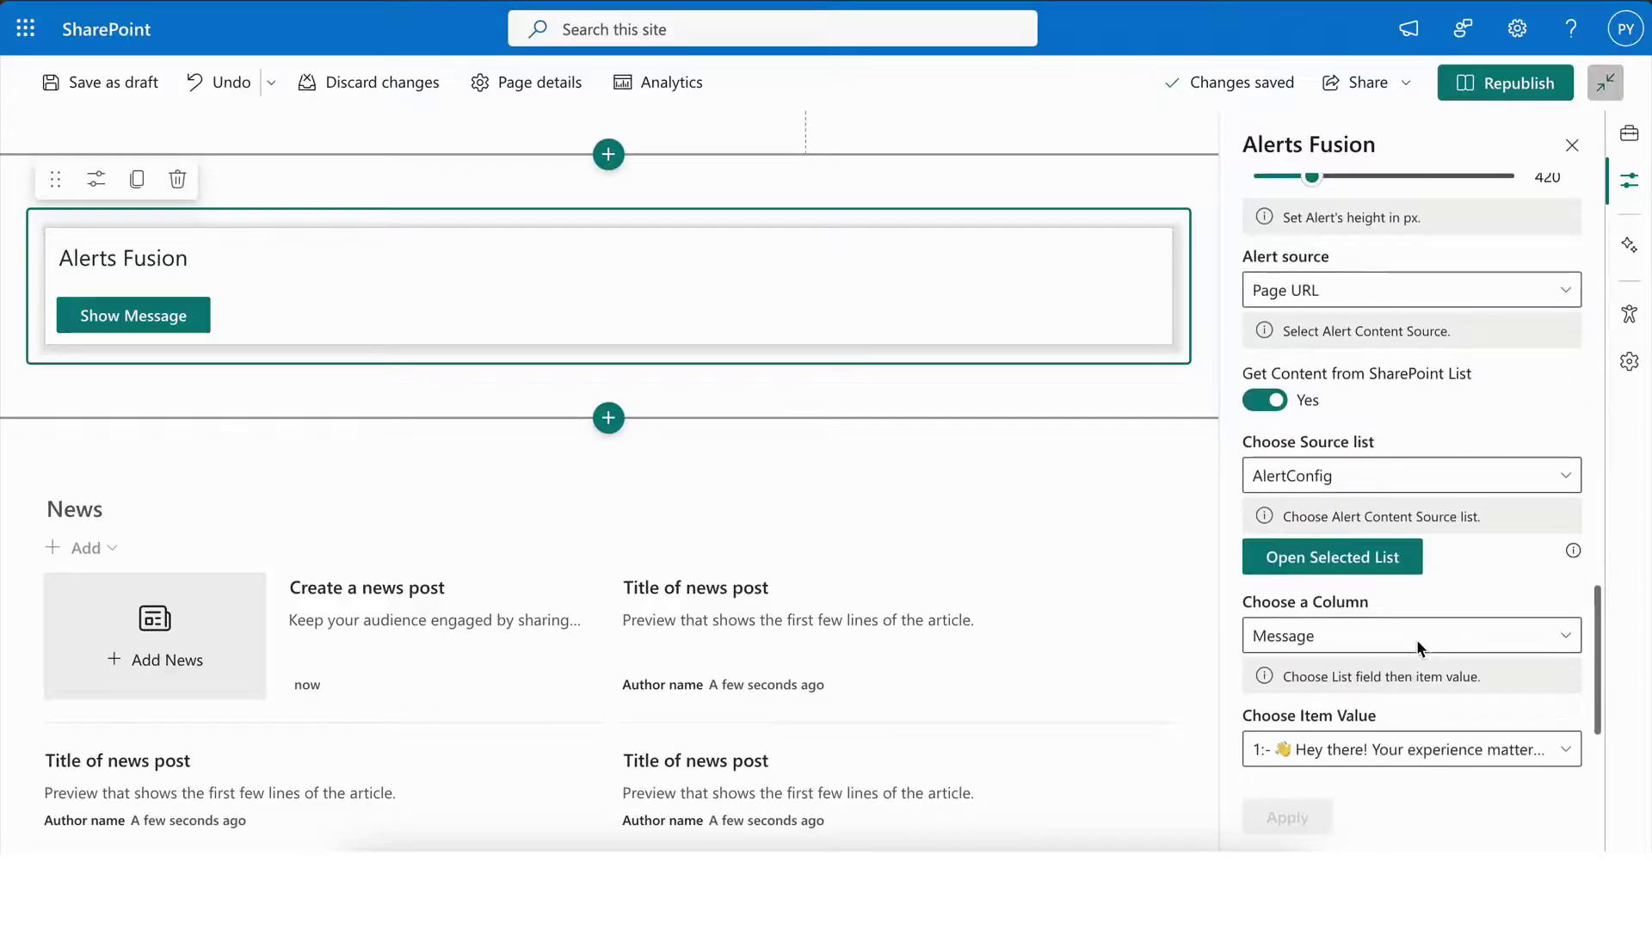
pyautogui.scroll(10, 1340, 601)
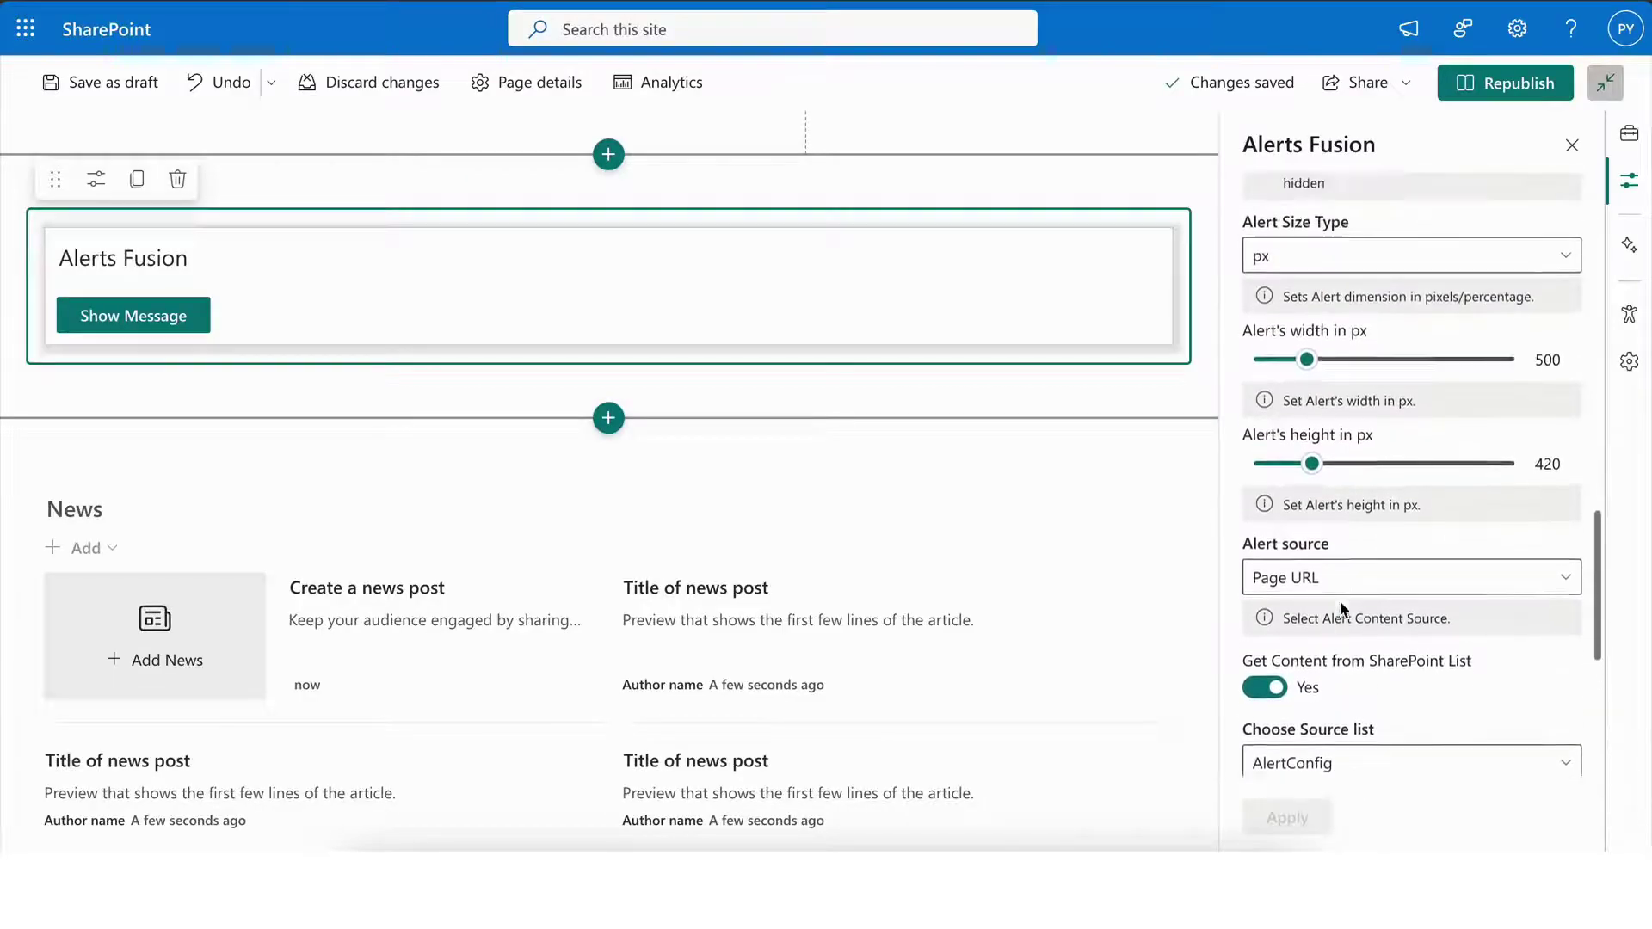
pyautogui.scroll(1, 1340, 600)
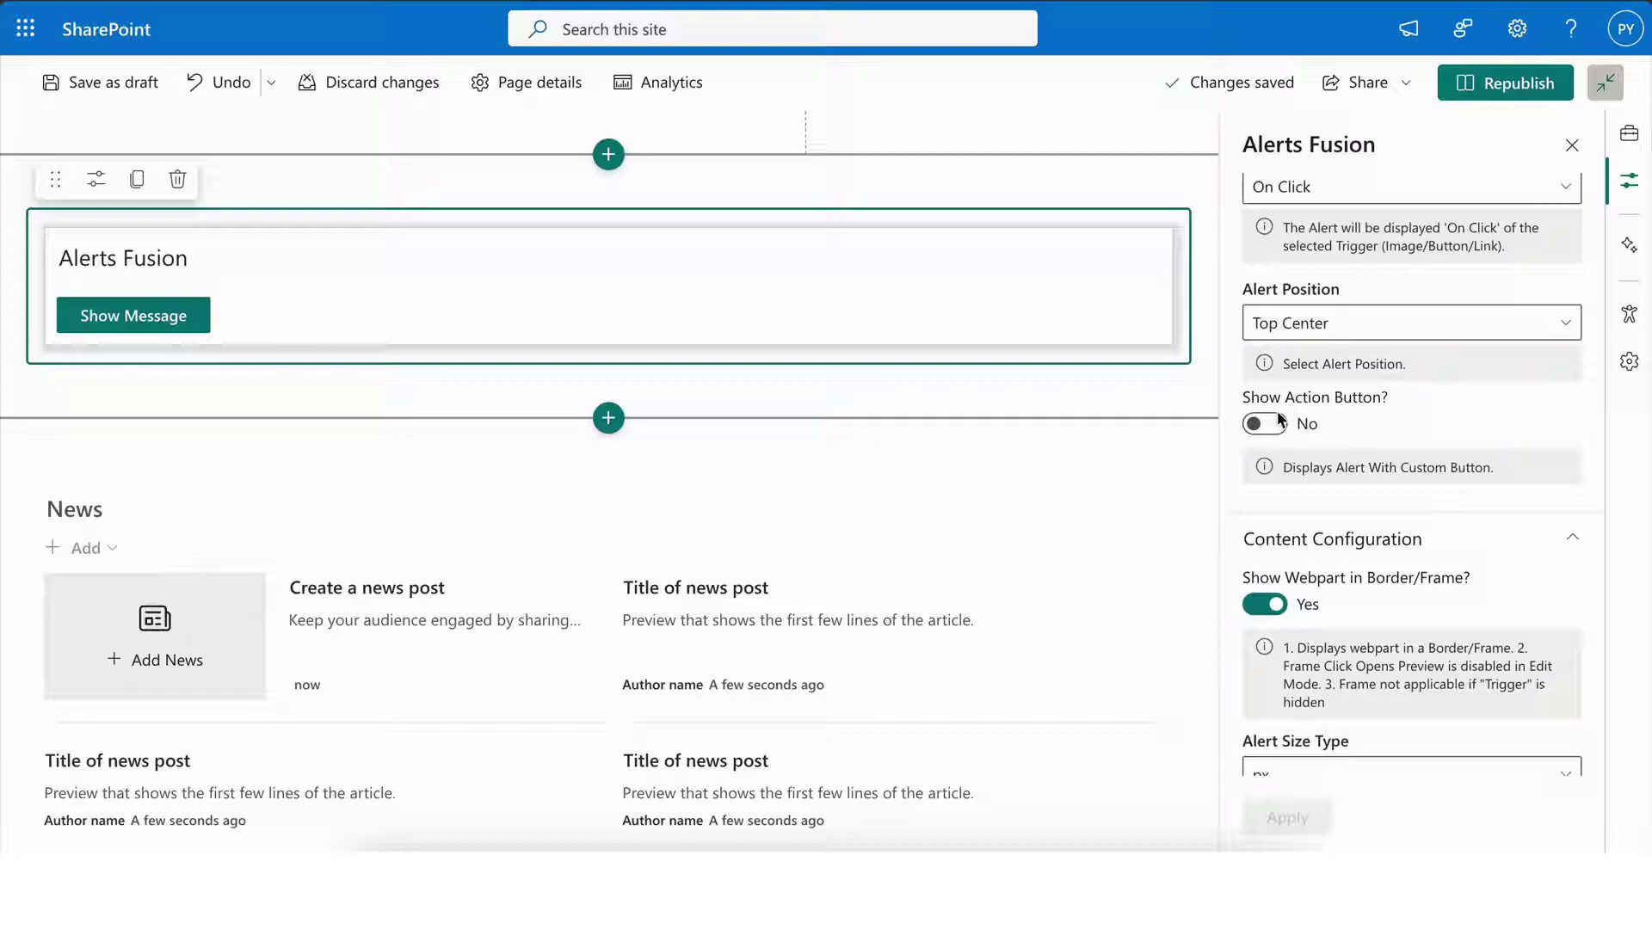
pyautogui.click(1297, 423)
# Step: Label the action button 'Feedback Form' and replace its link with the Microsoft Forms share link
pyautogui.scroll(-1, 1326, 500)
pyautogui.doubleClick(1322, 492)
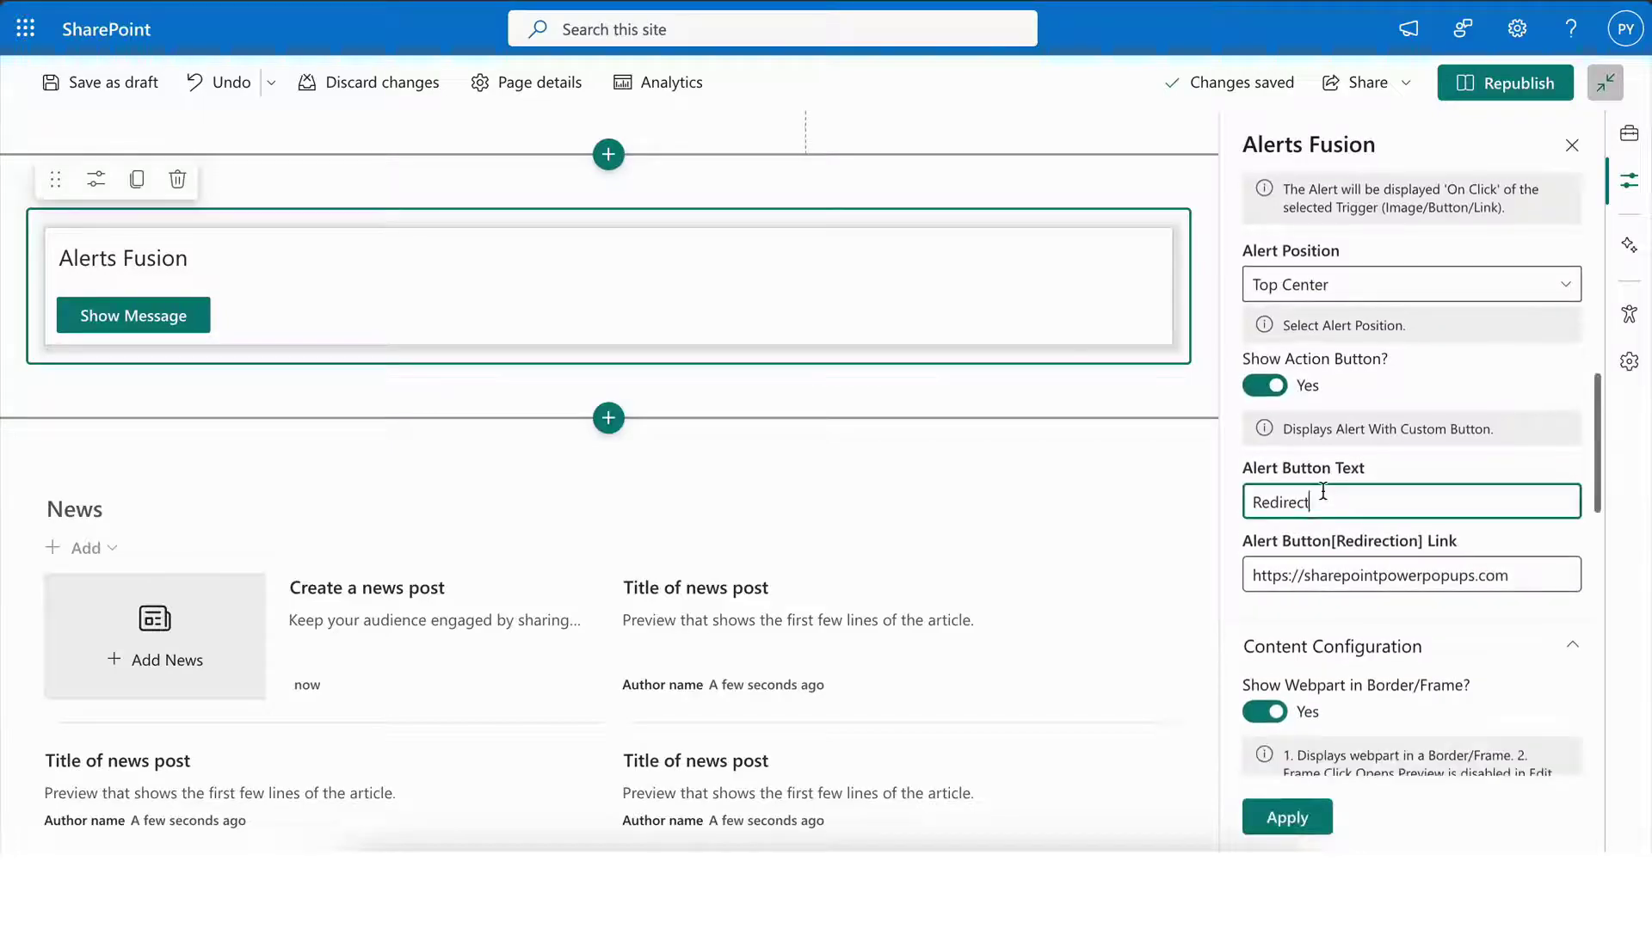
pyautogui.write('Feedback Form')
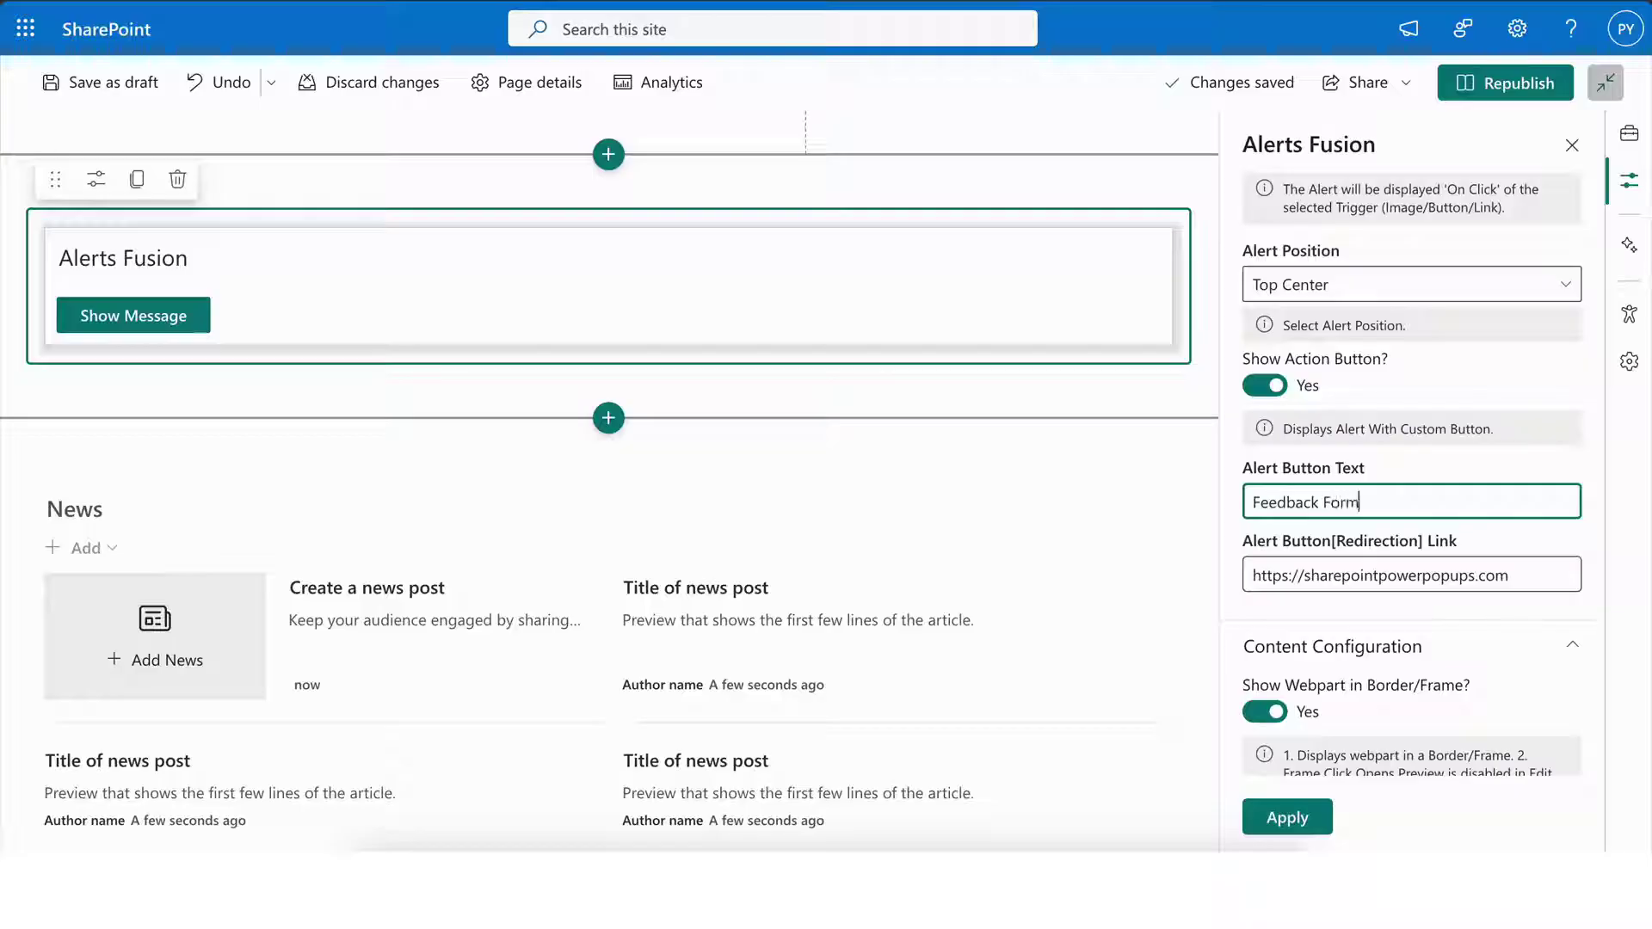
pyautogui.doubleClick(1504, 581)
pyautogui.press('End')
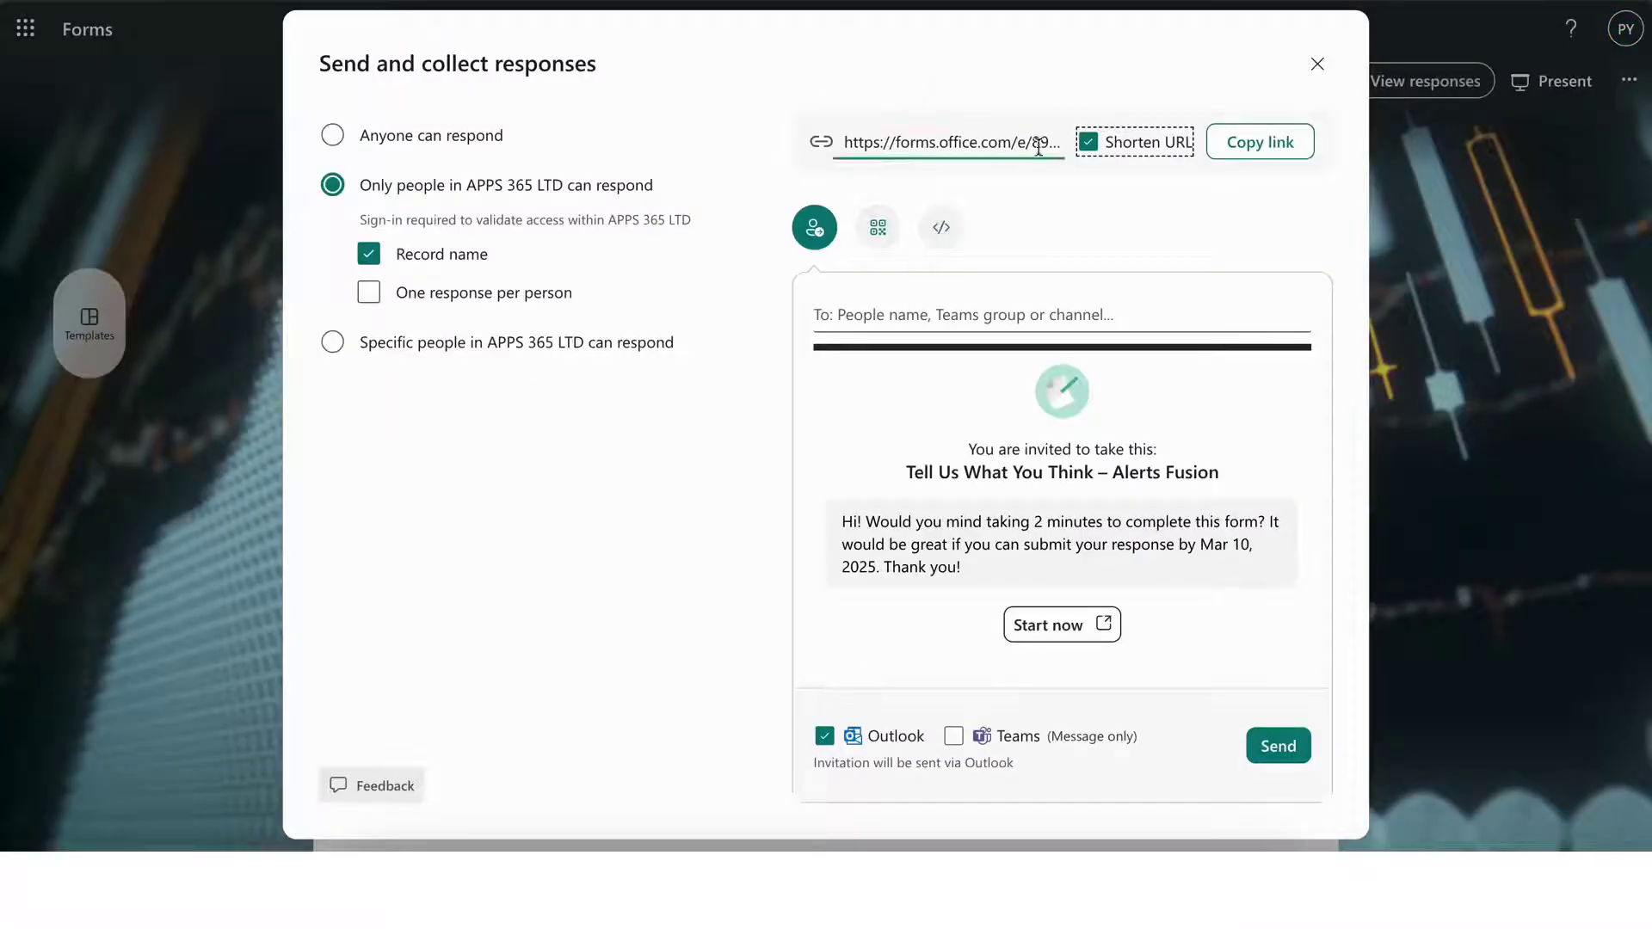
pyautogui.click(1220, 142)
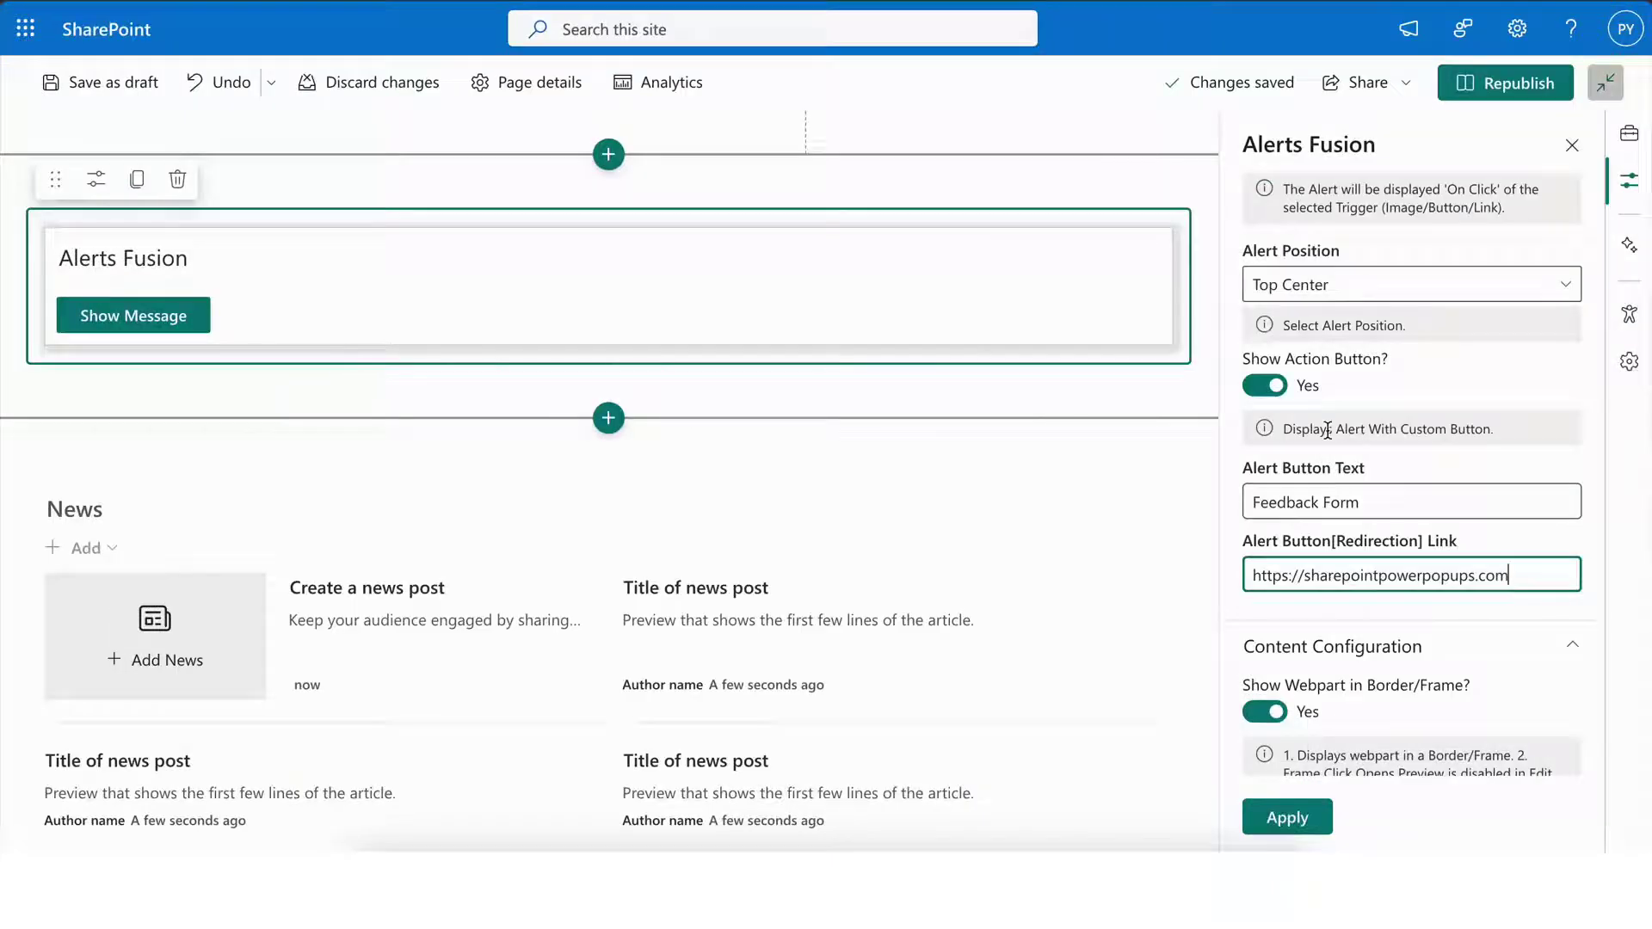
pyautogui.moveTo(1543, 575); pyautogui.dragTo(1203, 575)
pyautogui.hotkey('ctrl', 'v')
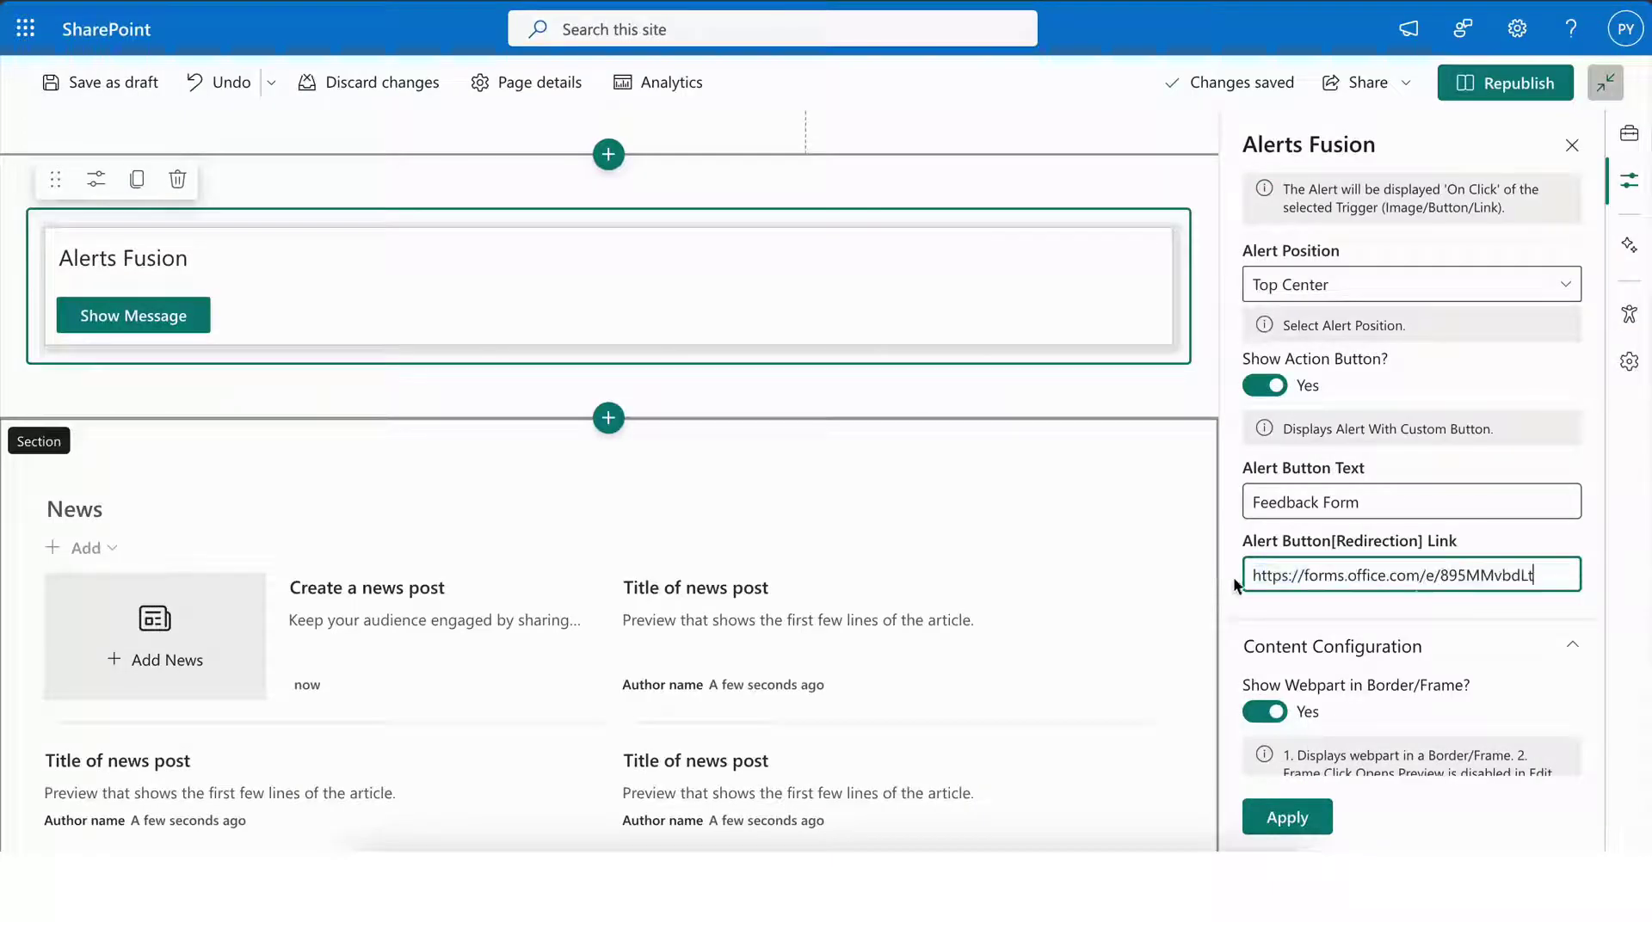
# Step: Apply the Feedback Form button, then set Choose Item Value to item 1 ('Hey there!...') and apply
pyautogui.click(1297, 820)
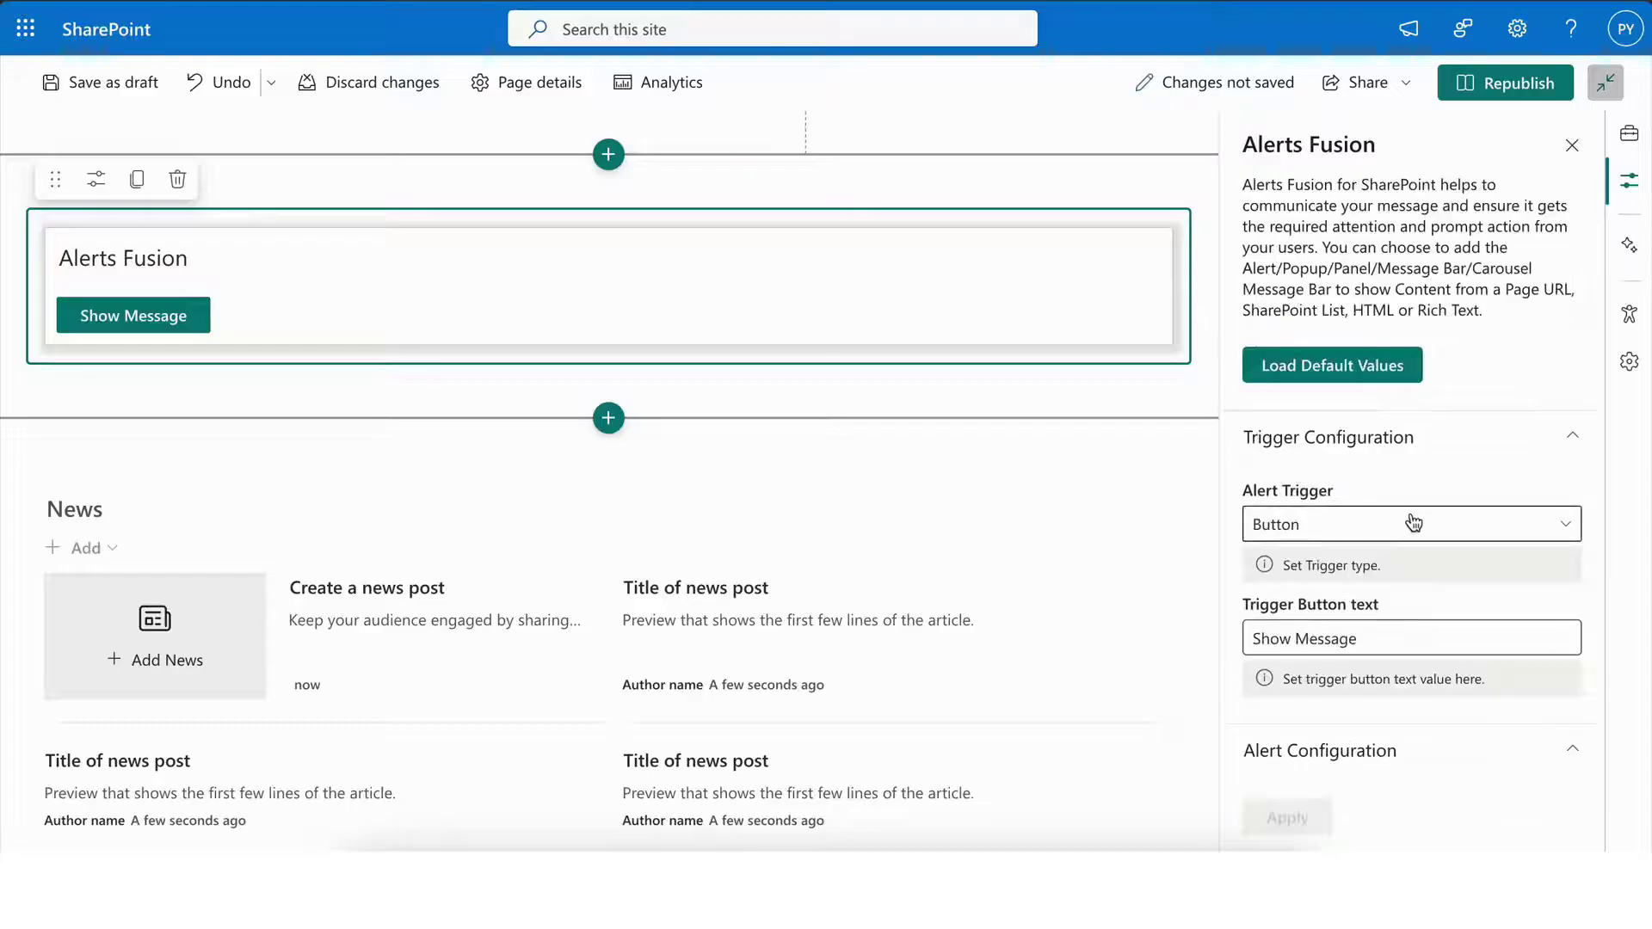
pyautogui.scroll(-15, 1411, 516)
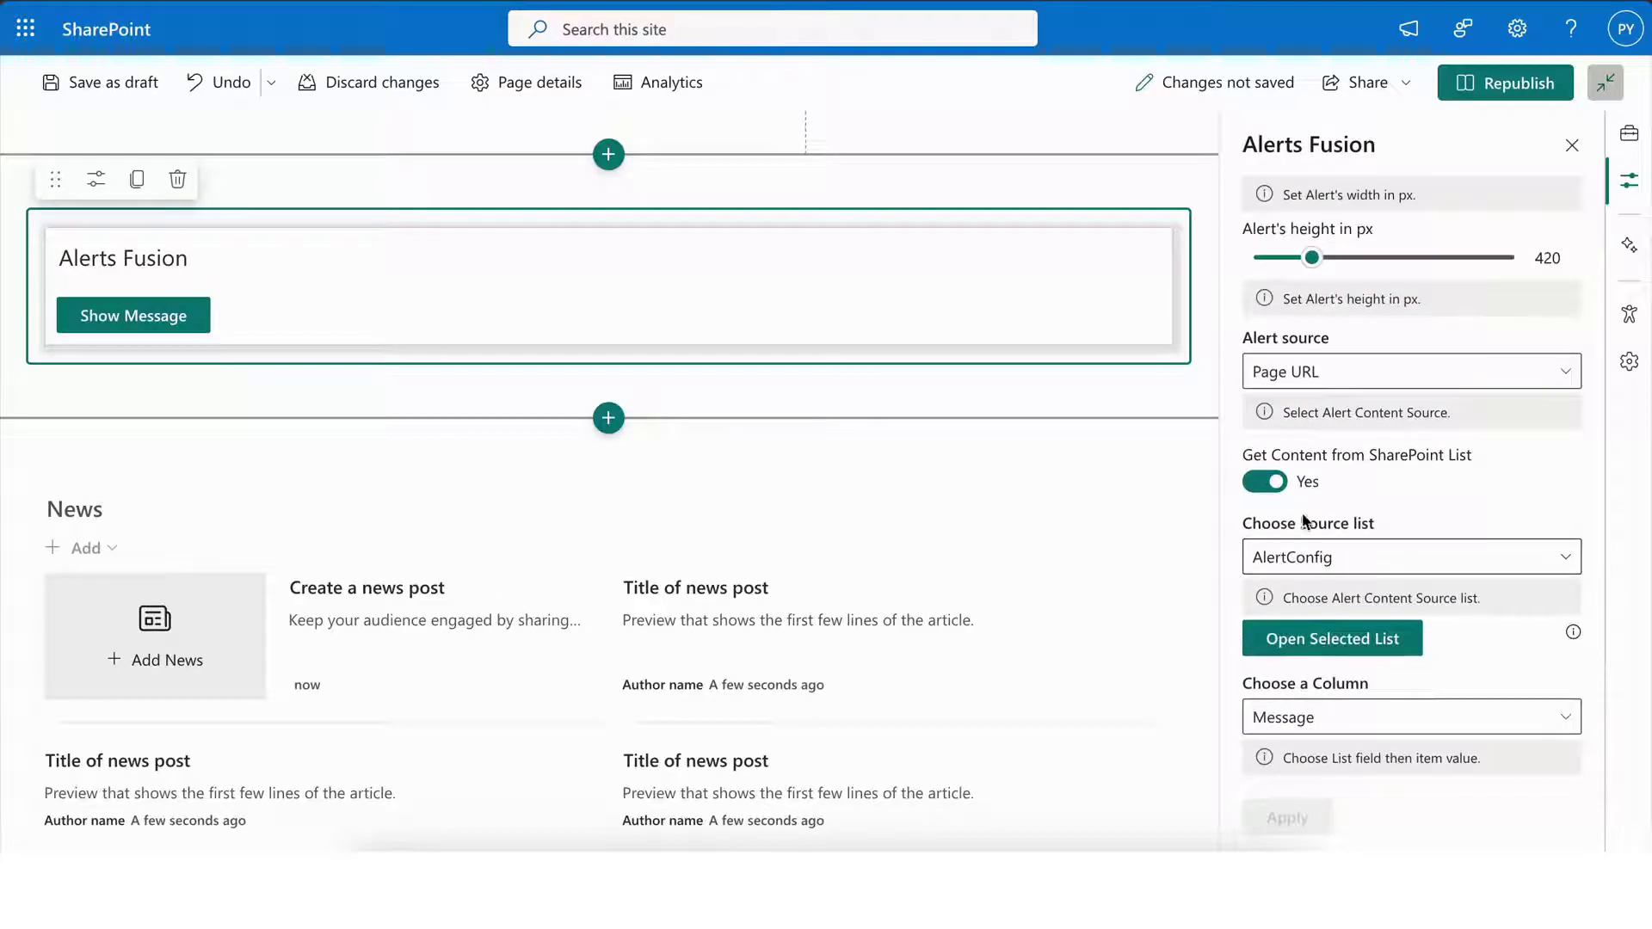
pyautogui.scroll(-2, 1340, 594)
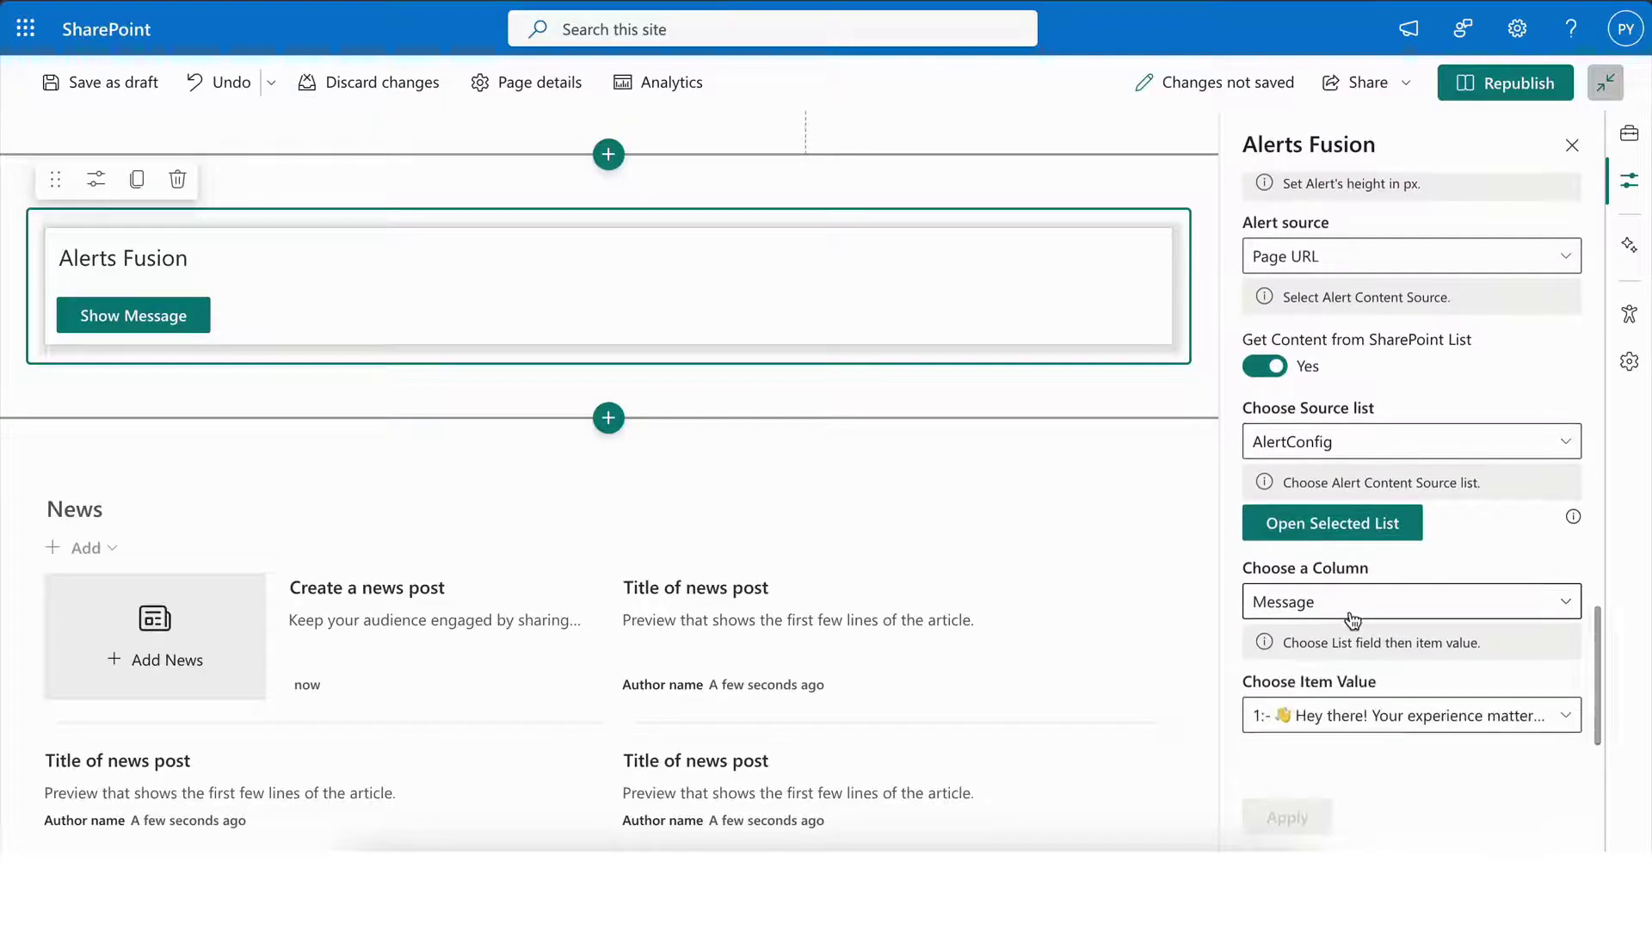
pyautogui.scroll(-2, 1355, 611)
pyautogui.scroll(10, 1362, 611)
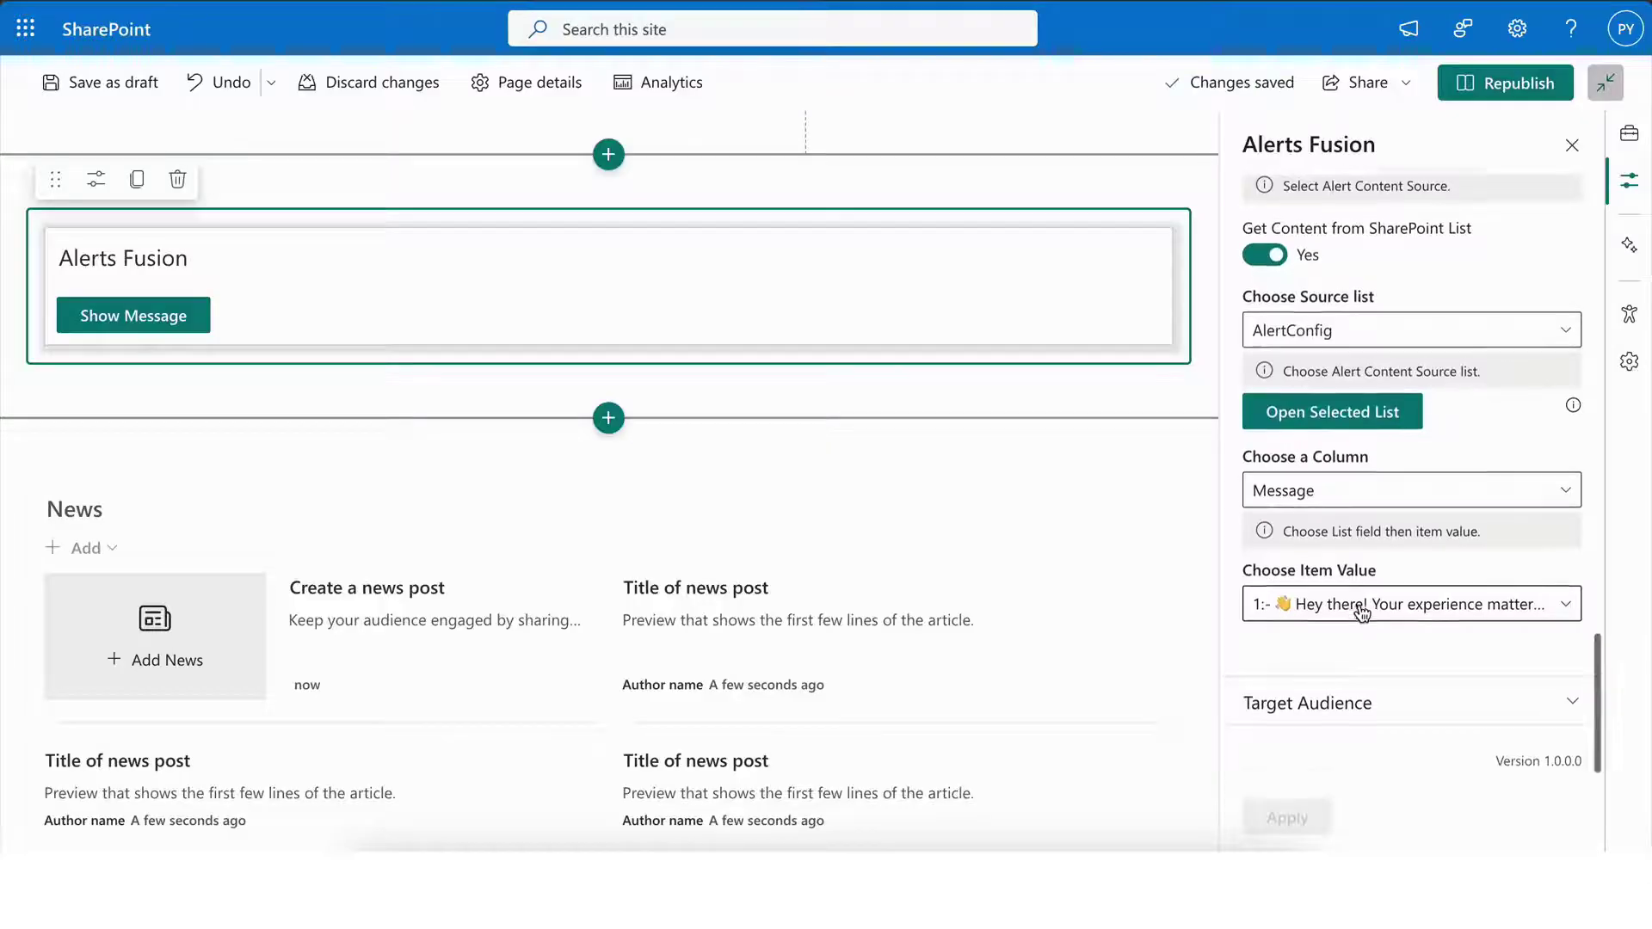
pyautogui.scroll(2, 1360, 606)
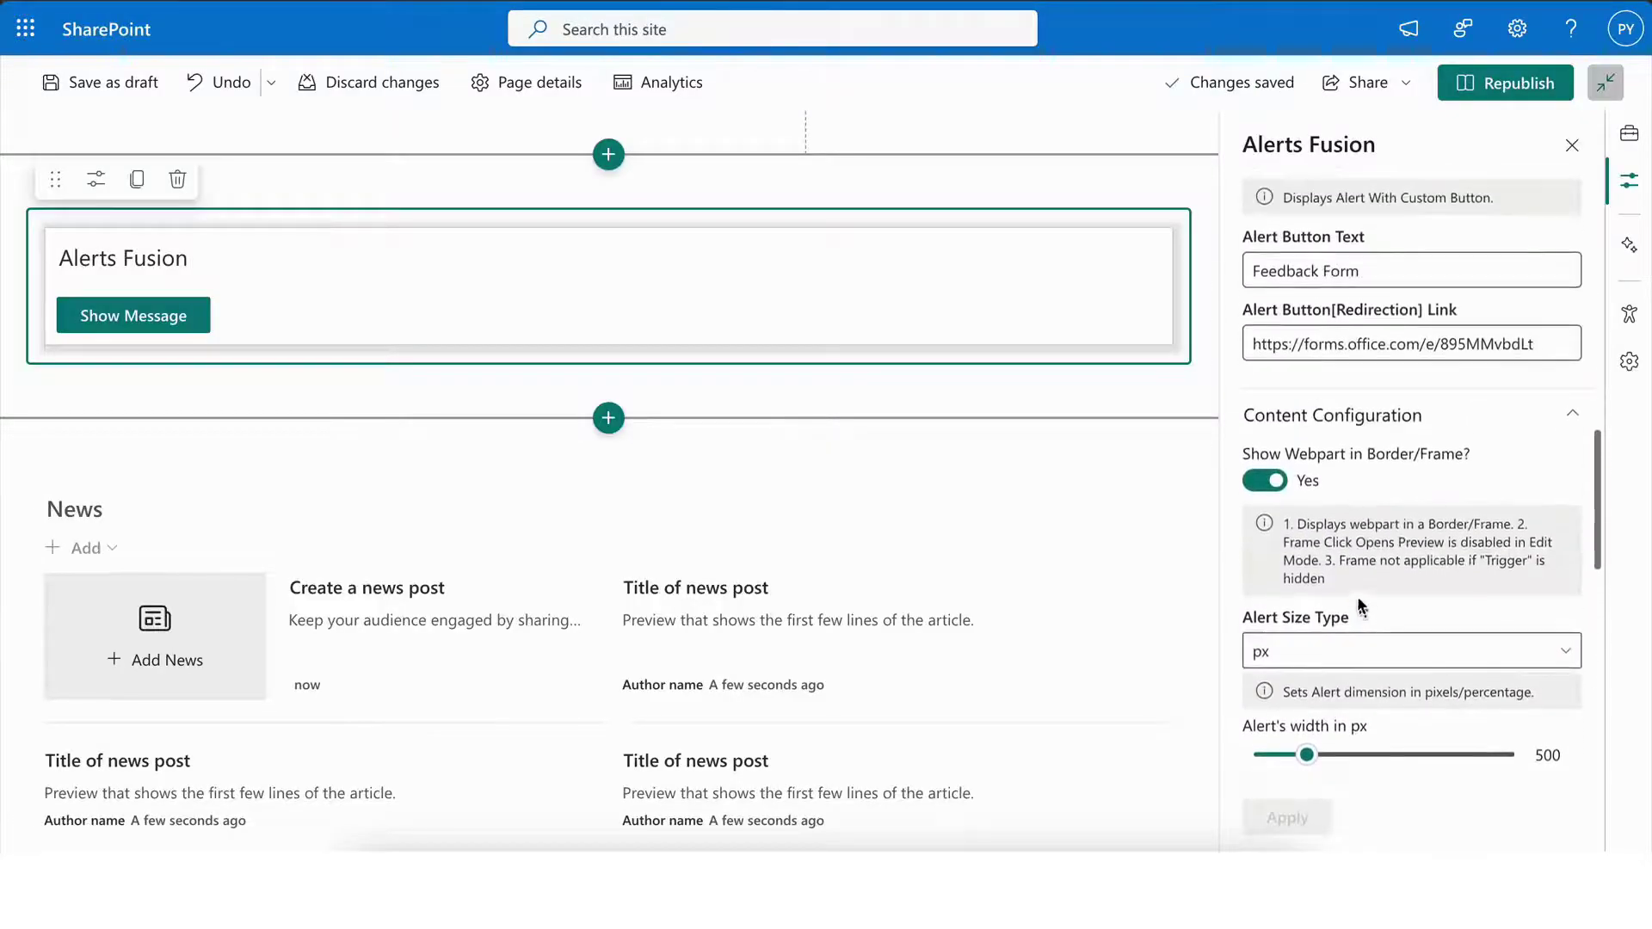
pyautogui.scroll(-2, 1344, 469)
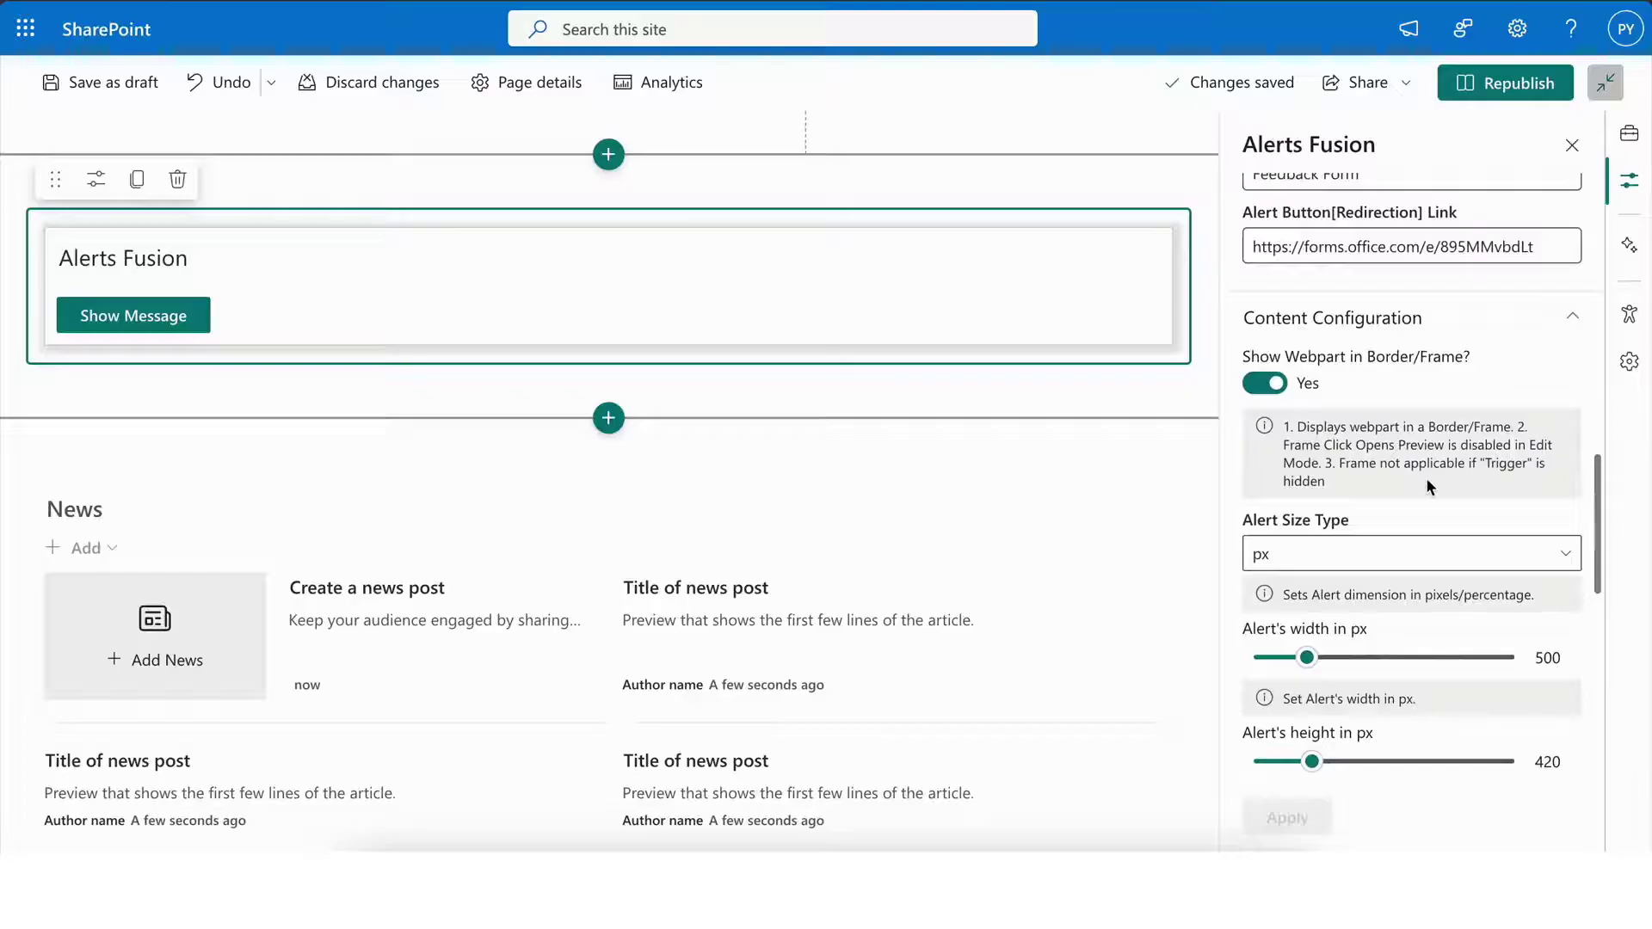
pyautogui.scroll(-8, 1427, 477)
pyautogui.scroll(-1, 1437, 575)
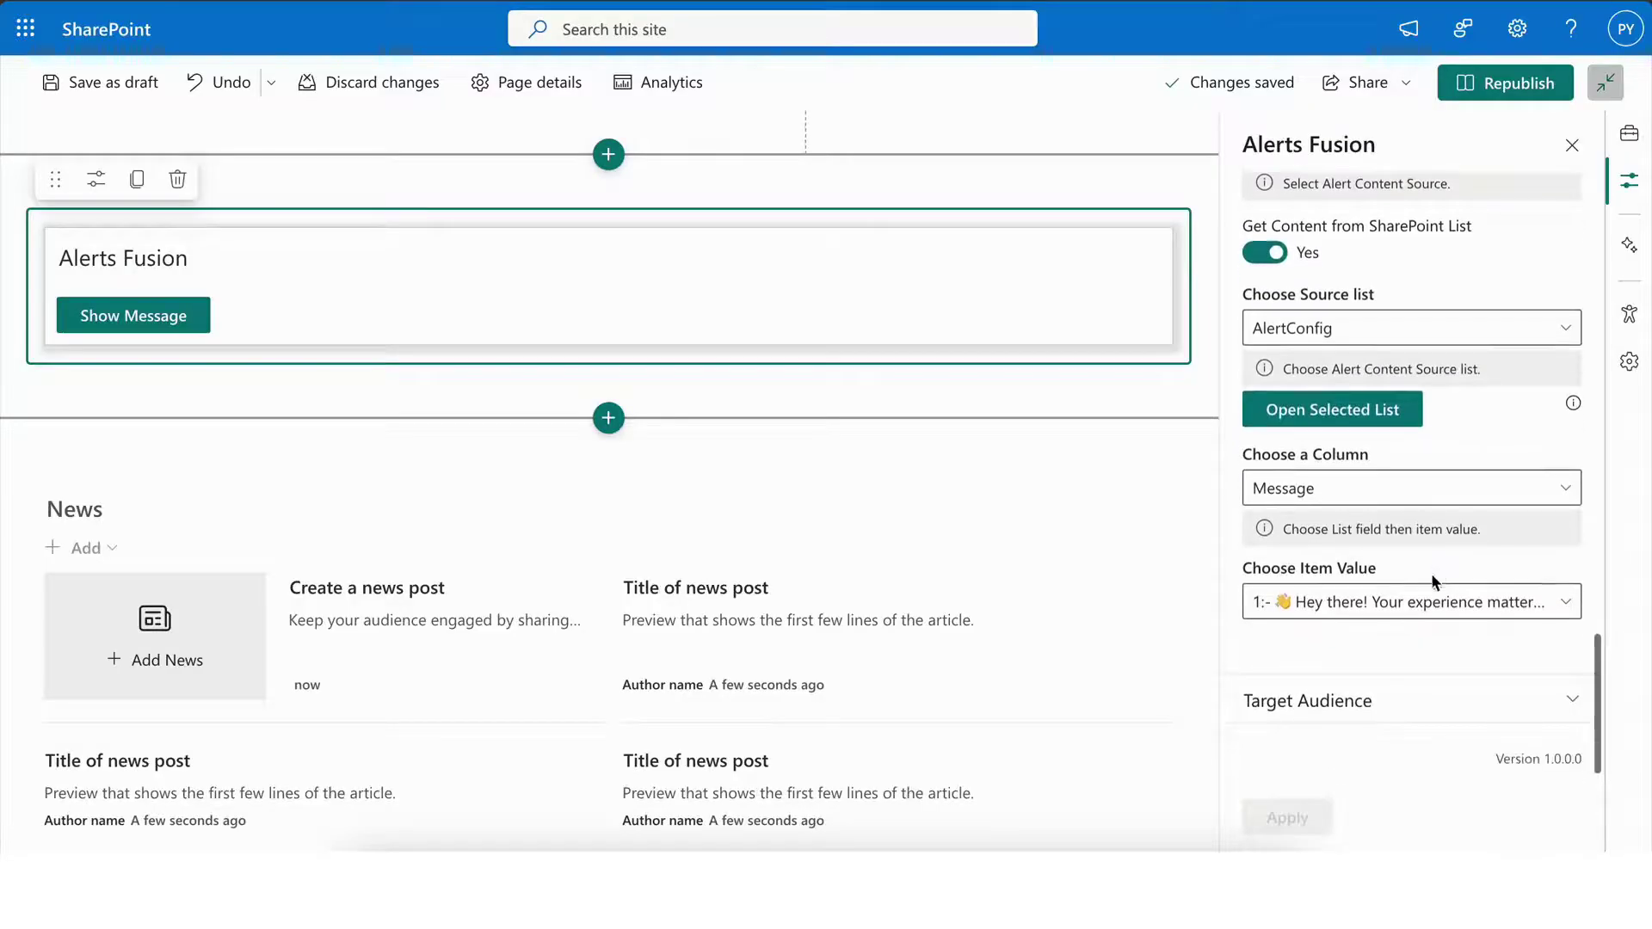
pyautogui.click(1416, 604)
pyautogui.click(1403, 646)
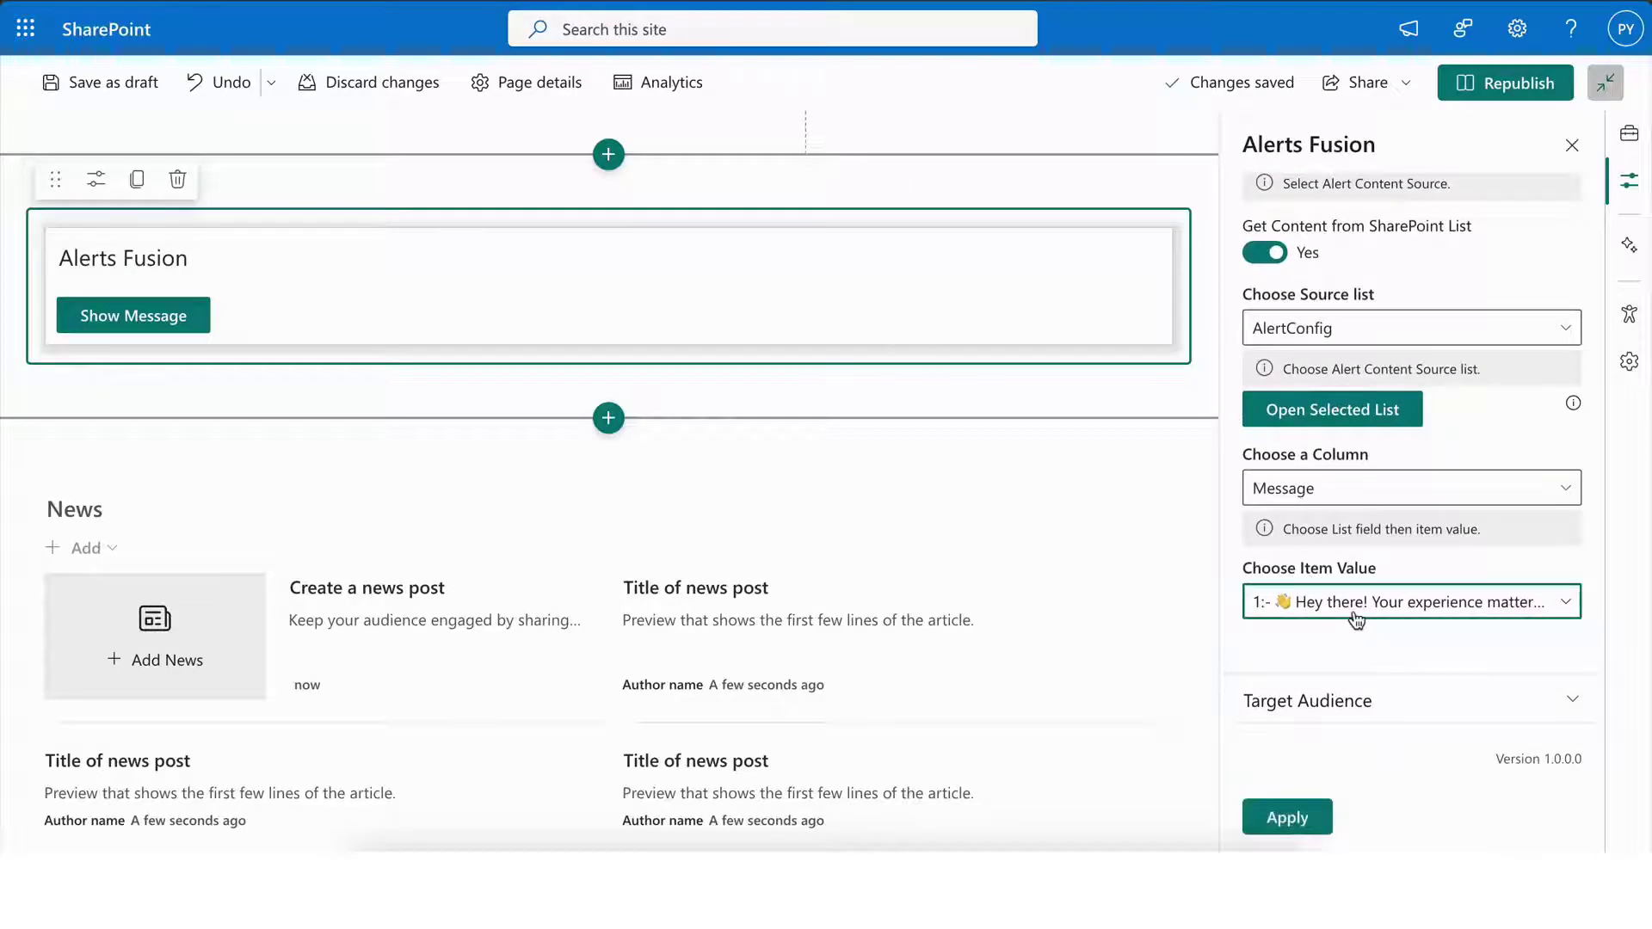
pyautogui.click(1314, 801)
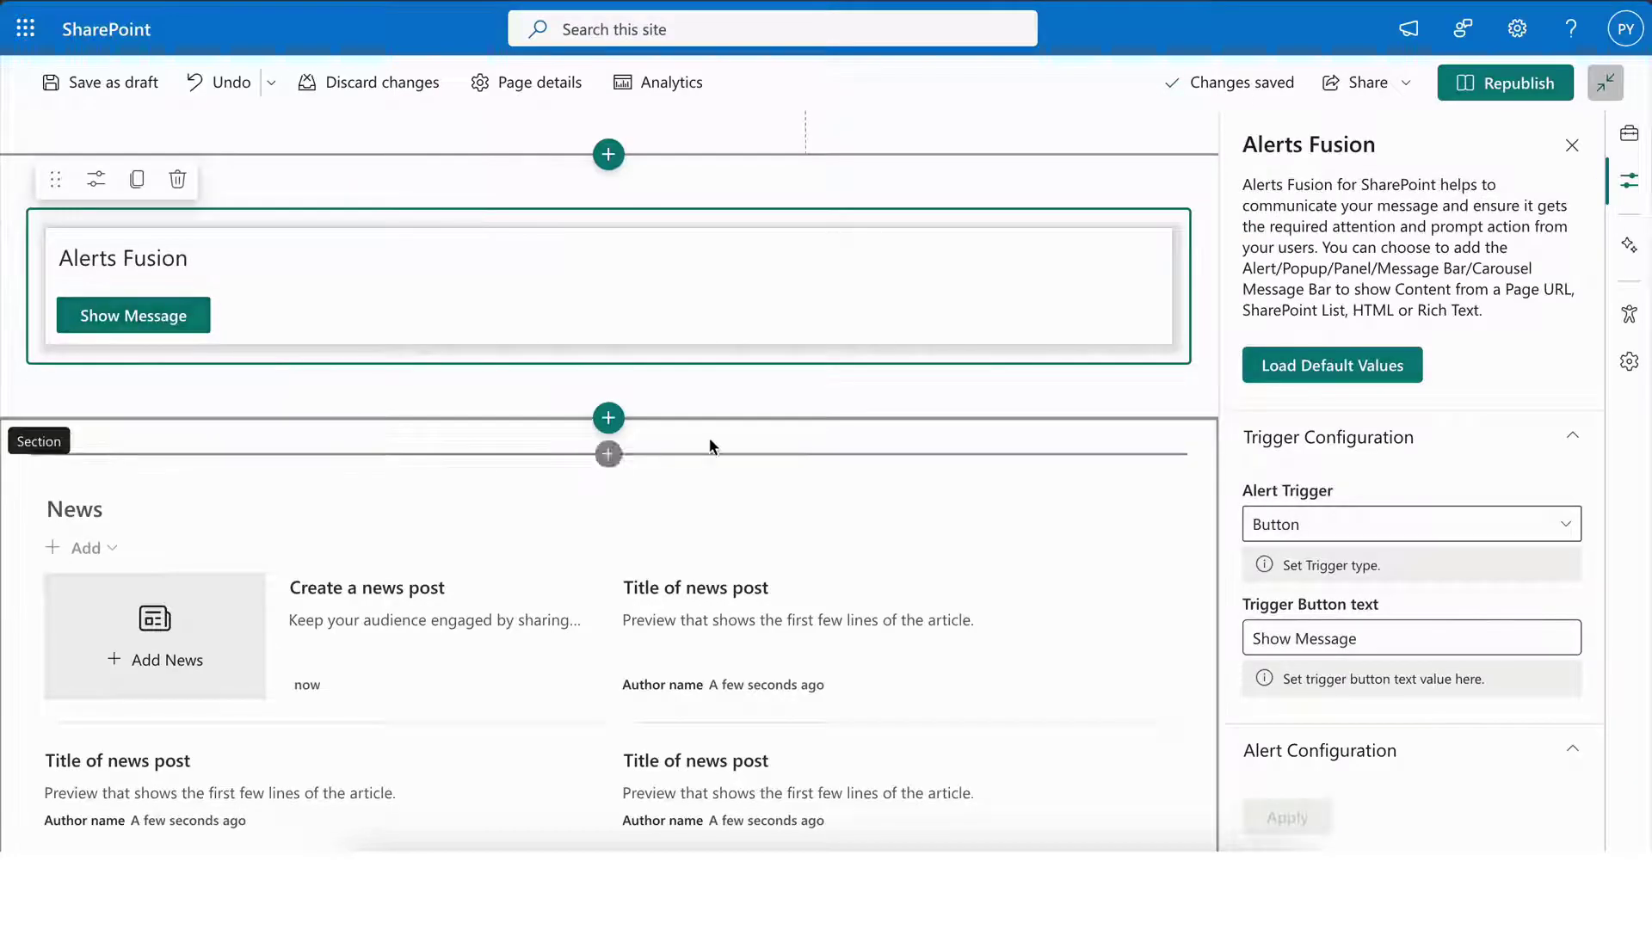
# Step: Preview the popup and open the 'Tell Us What You Think – Alerts Fusion' form from its Feedback Form button
pyautogui.click(153, 316)
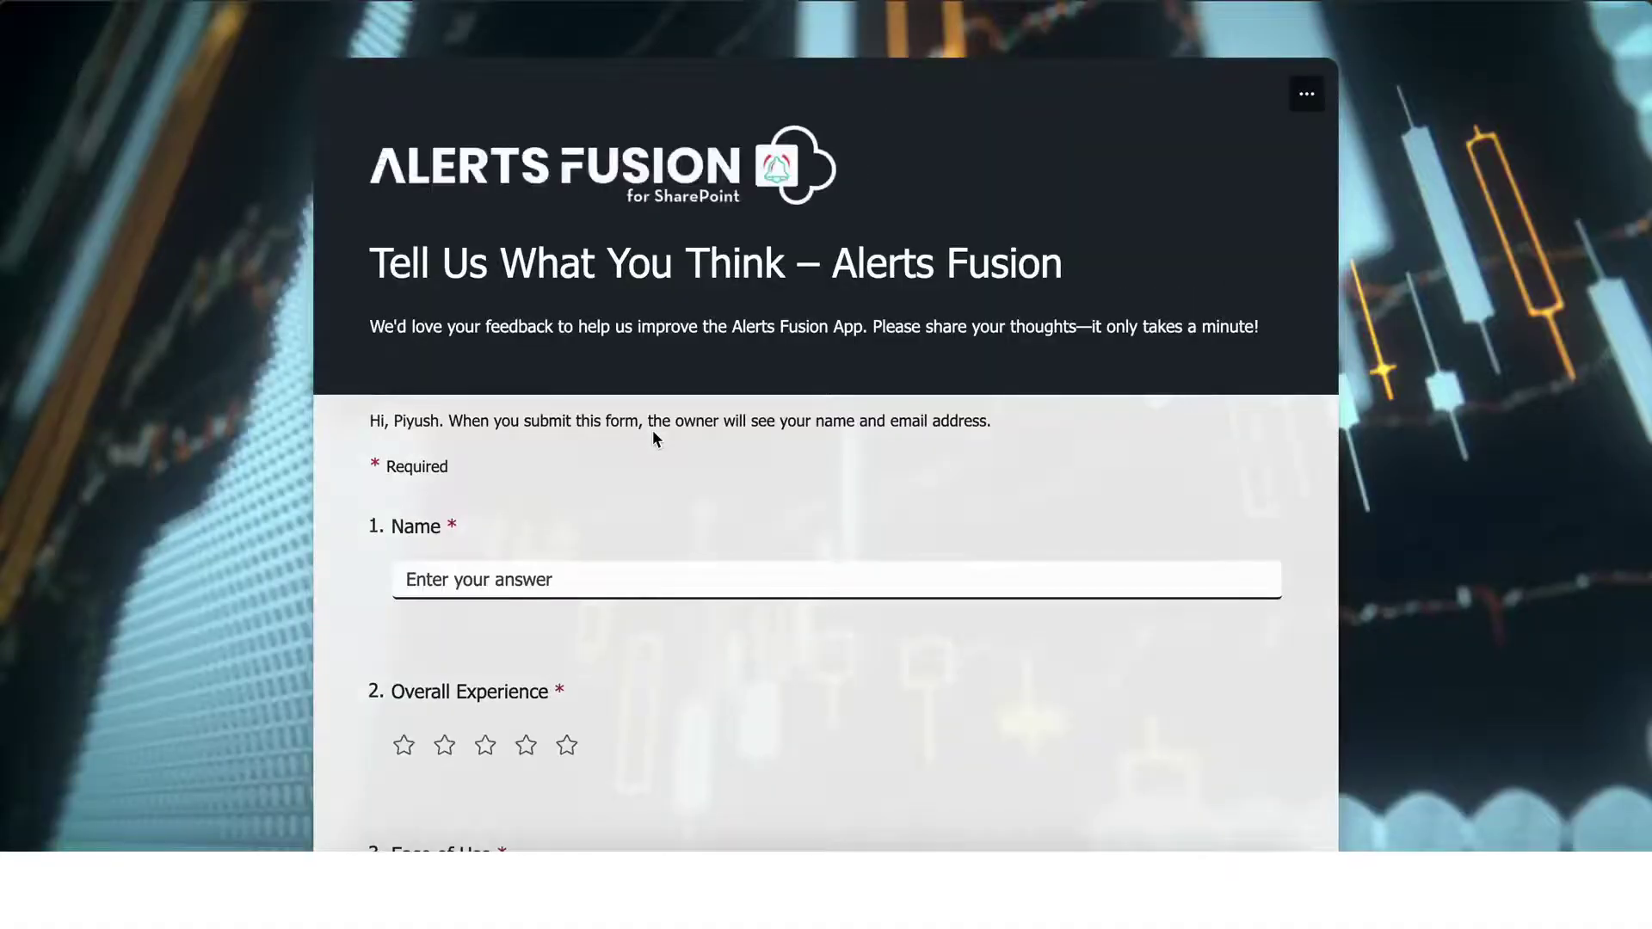
pyautogui.scroll(-4, 745, 561)
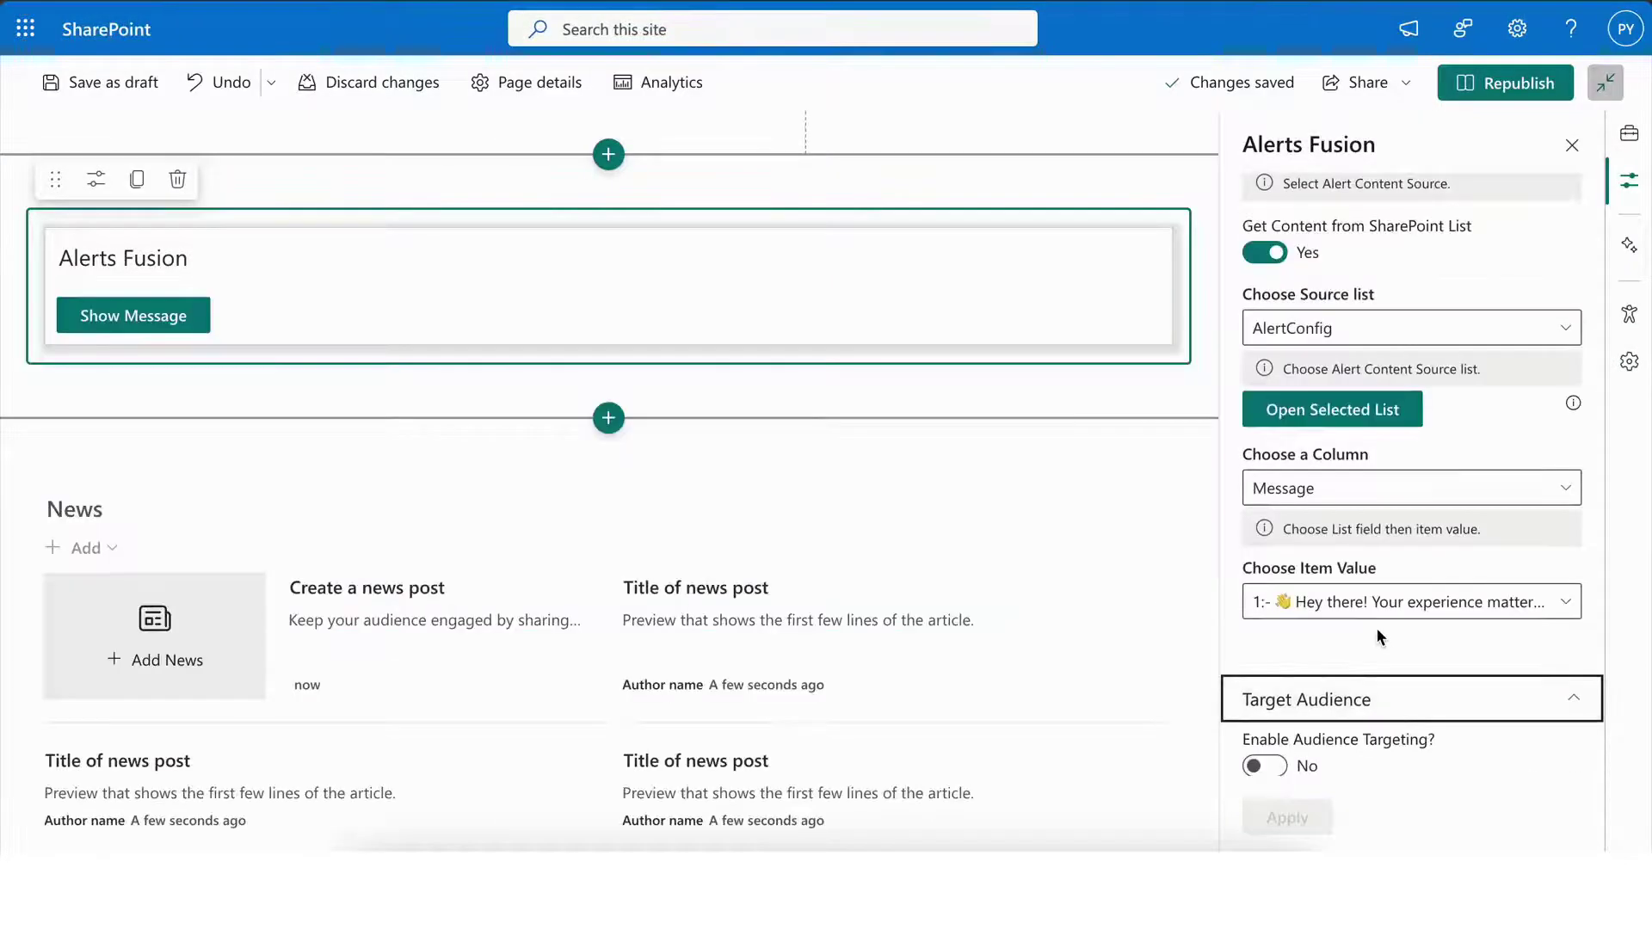
# Step: Enable audience targeting on Alerts Fusion, clearing a test name so Selected Users stays empty
pyautogui.scroll(-2, 1343, 637)
pyautogui.click(1265, 610)
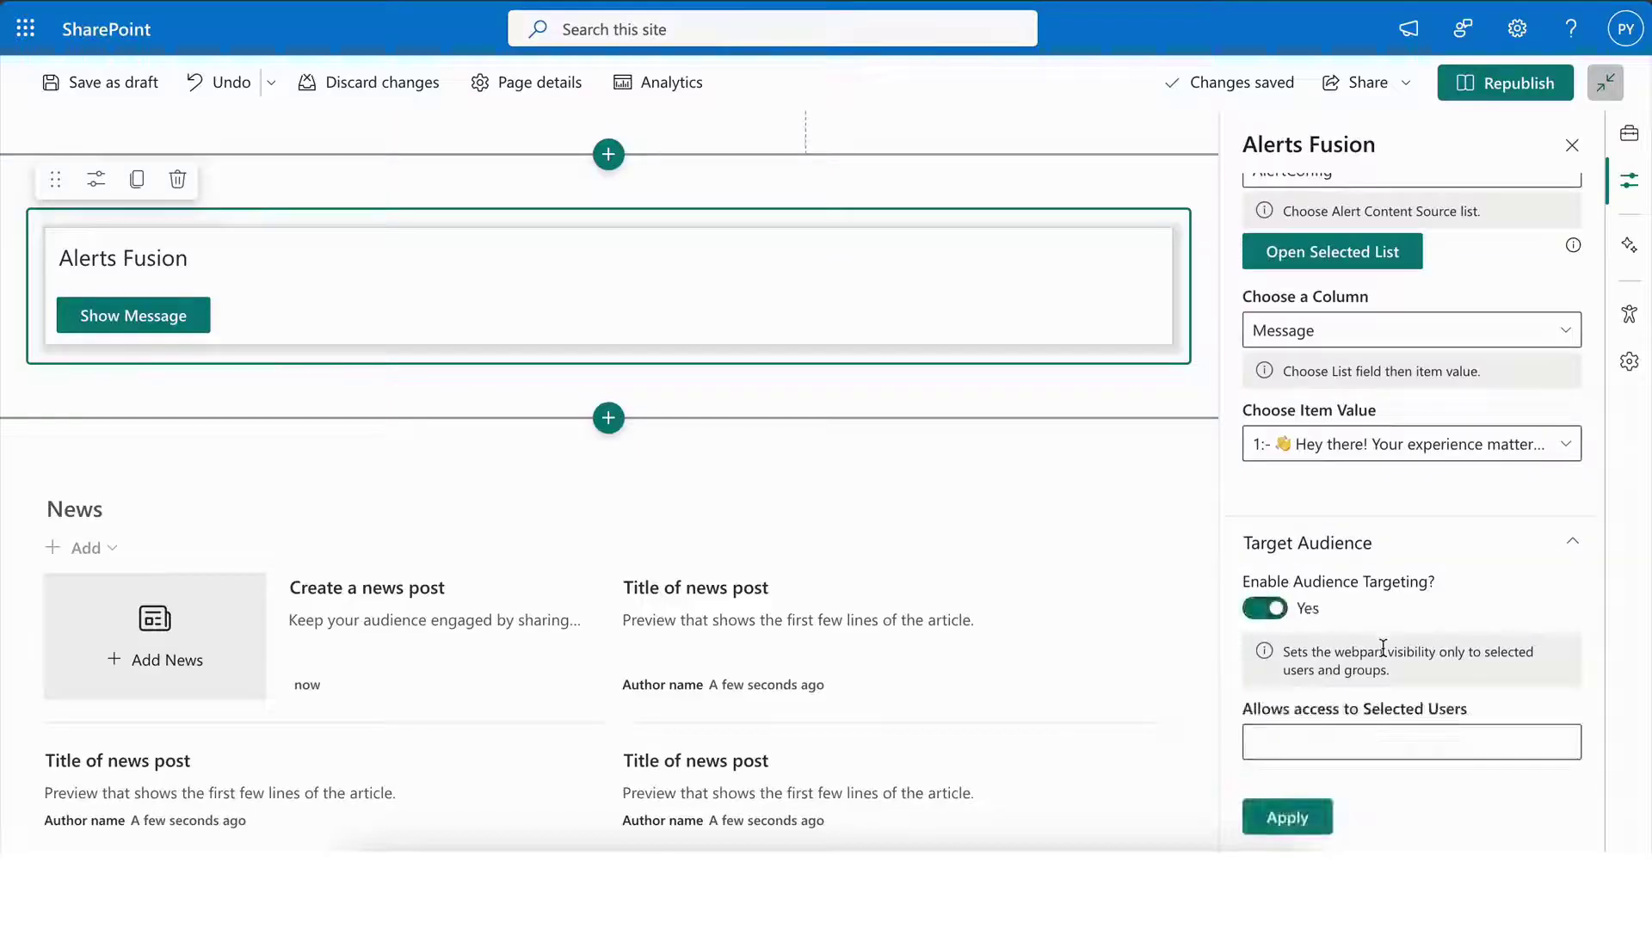
pyautogui.scroll(-2, 1377, 637)
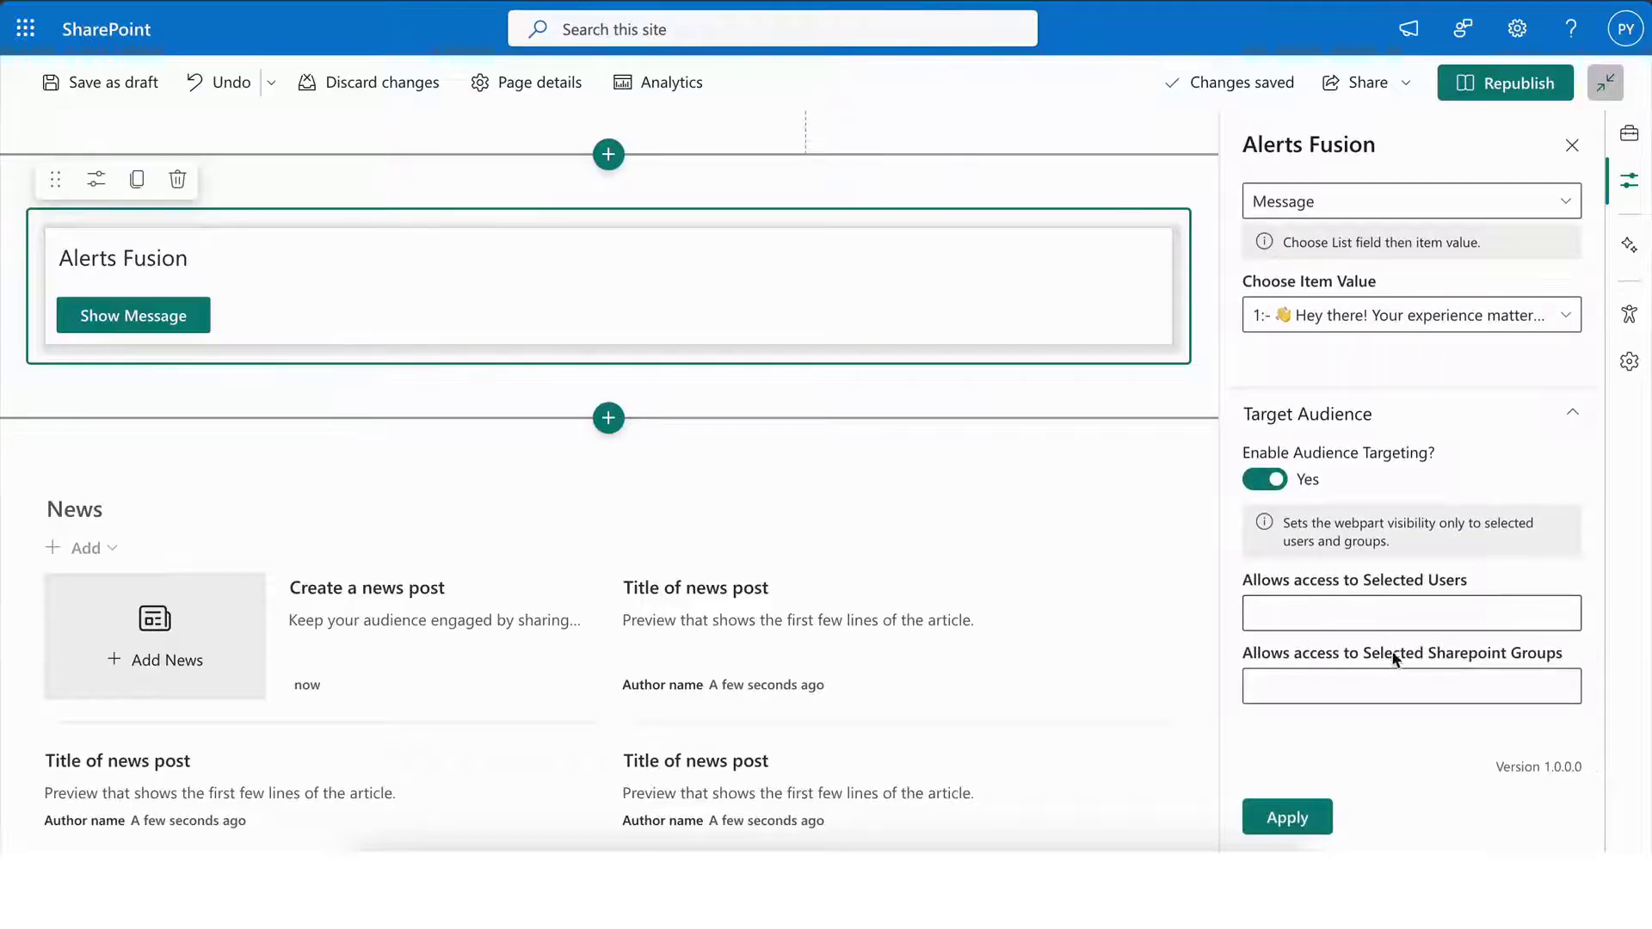
pyautogui.click(1349, 617)
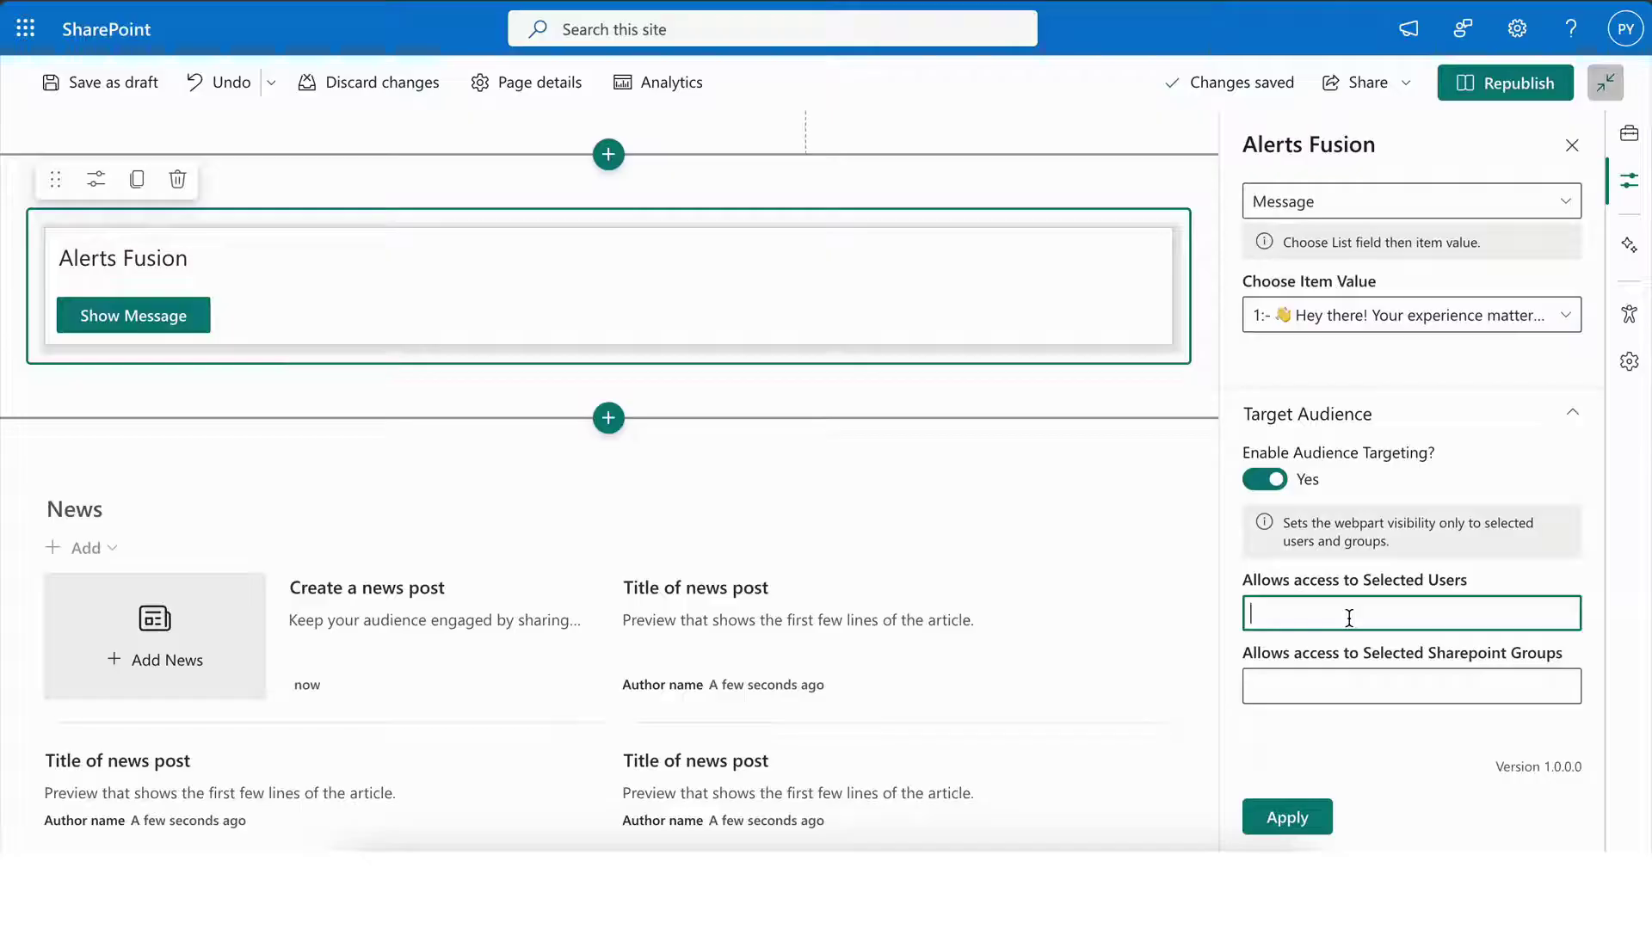
pyautogui.write('Peter')
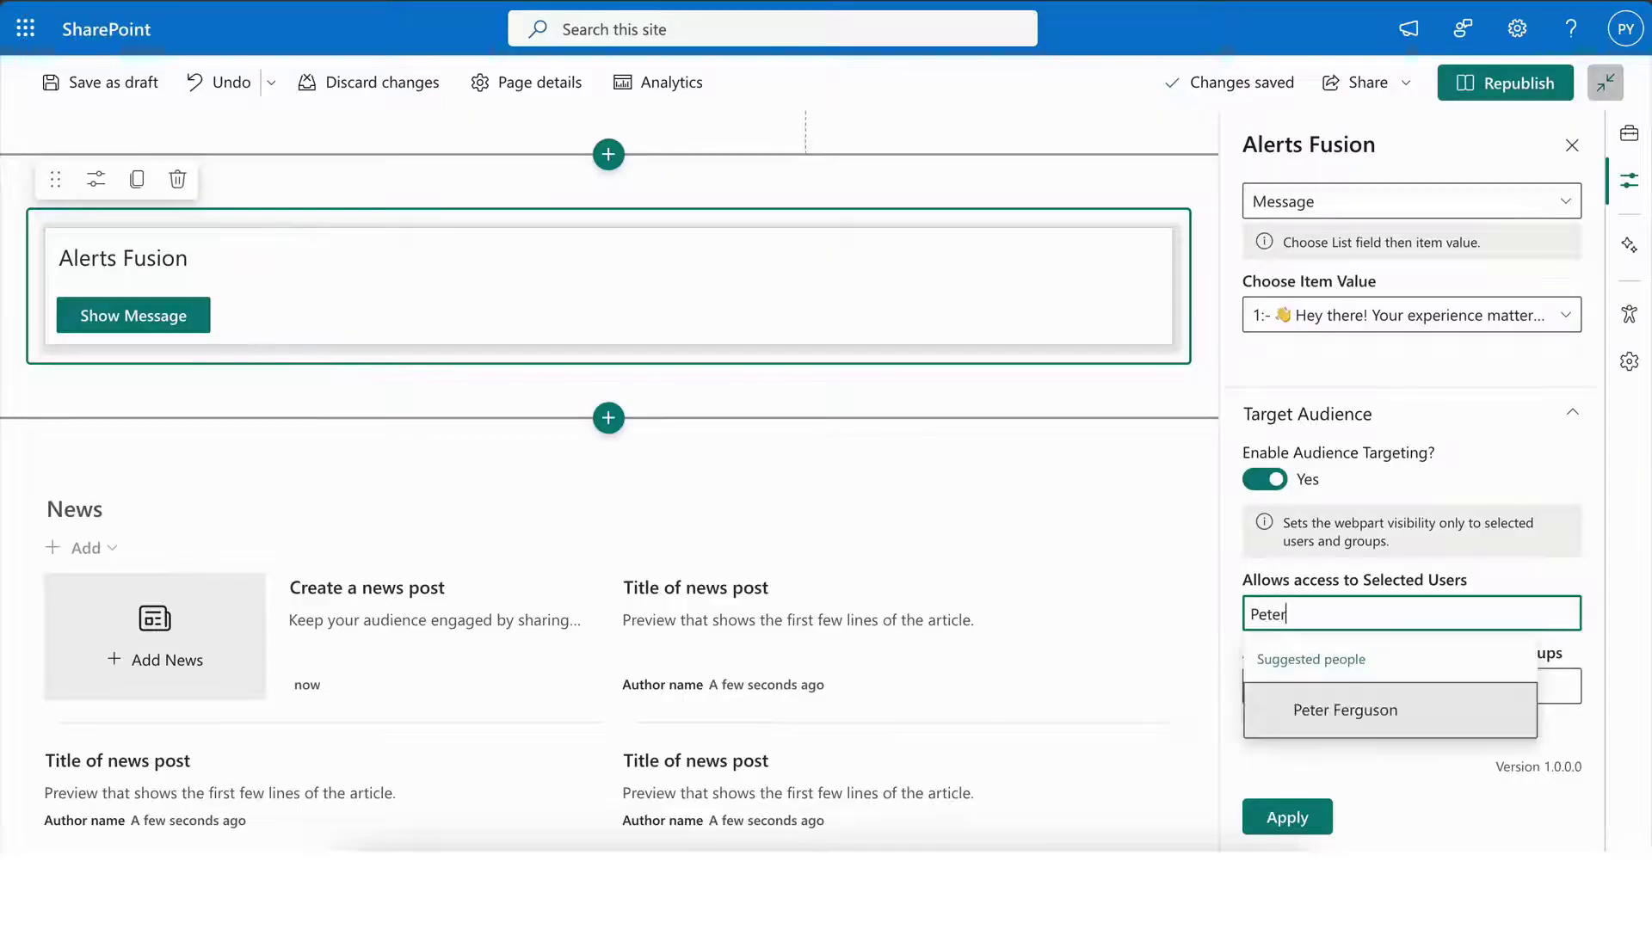
pyautogui.press('BackSpace')
pyautogui.press('BackSpace')
pyautogui.press('BackSpace')
pyautogui.press('BackSpace')
pyautogui.press('BackSpace')
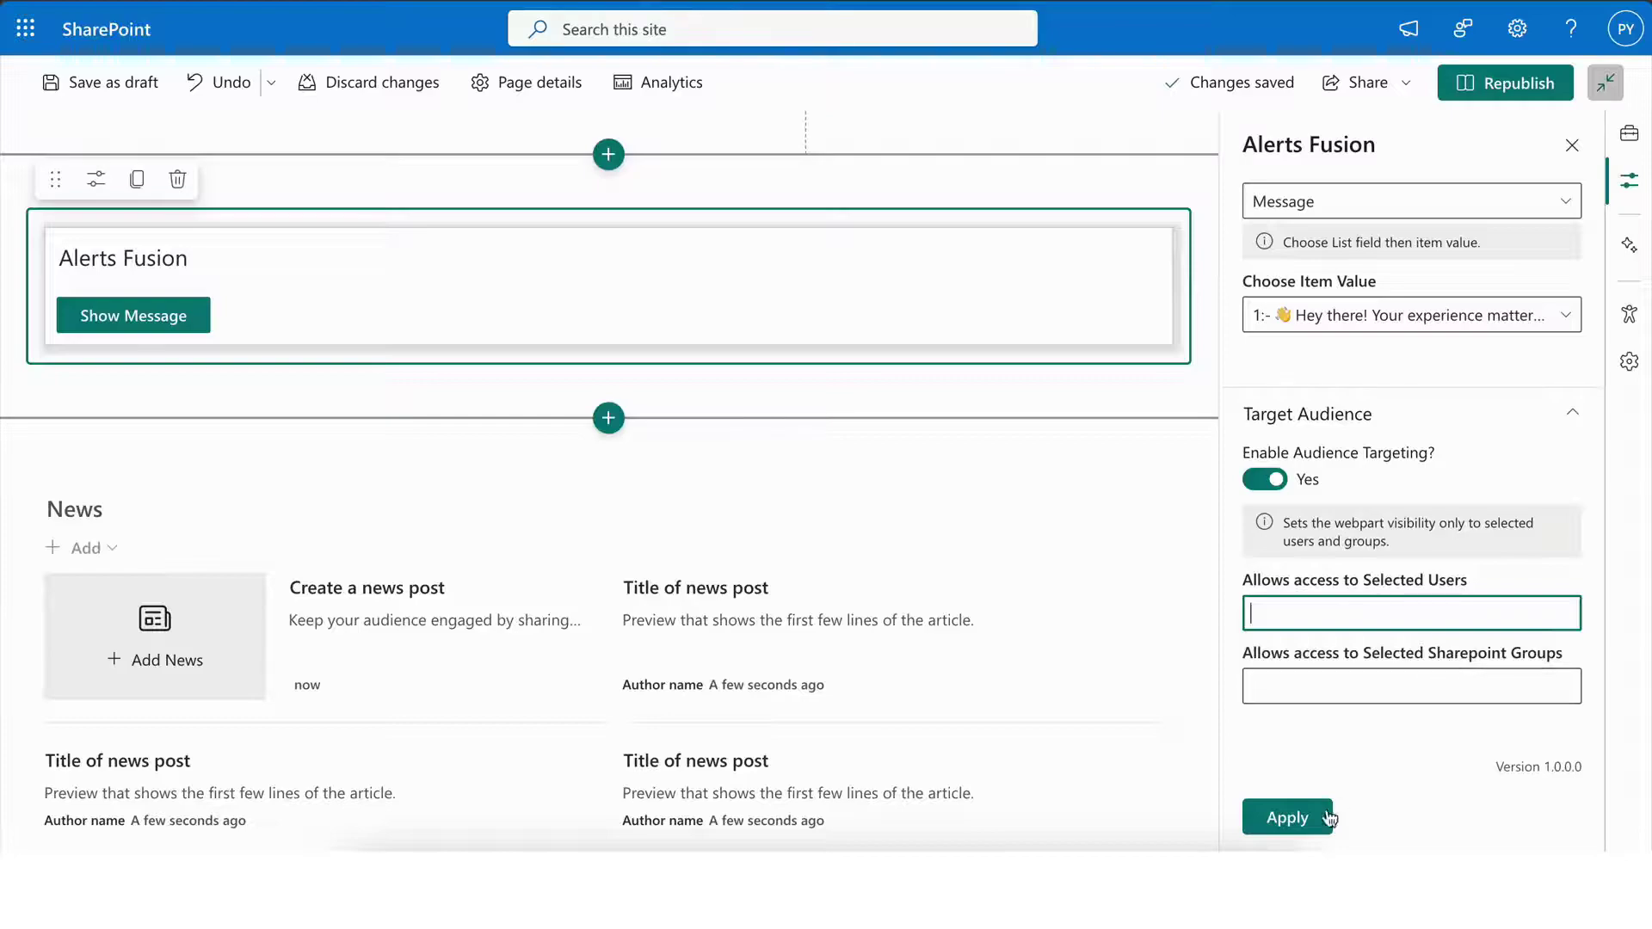
# Step: Close the web part property pane and republish the page
pyautogui.click(1573, 144)
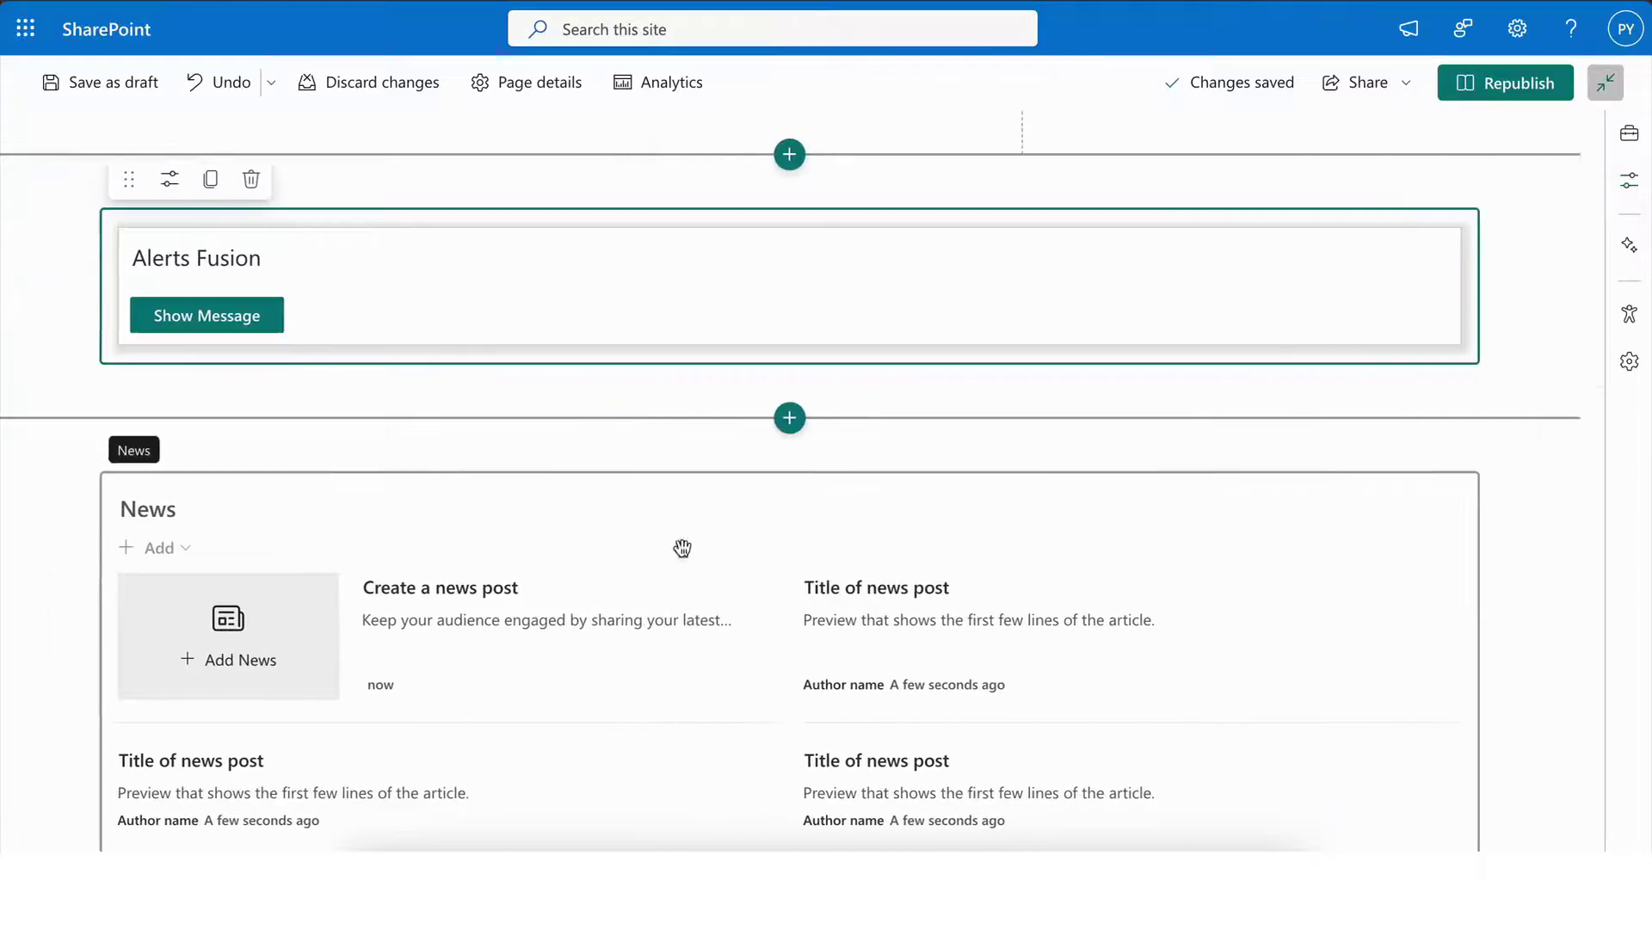
pyautogui.scroll(5, 679, 546)
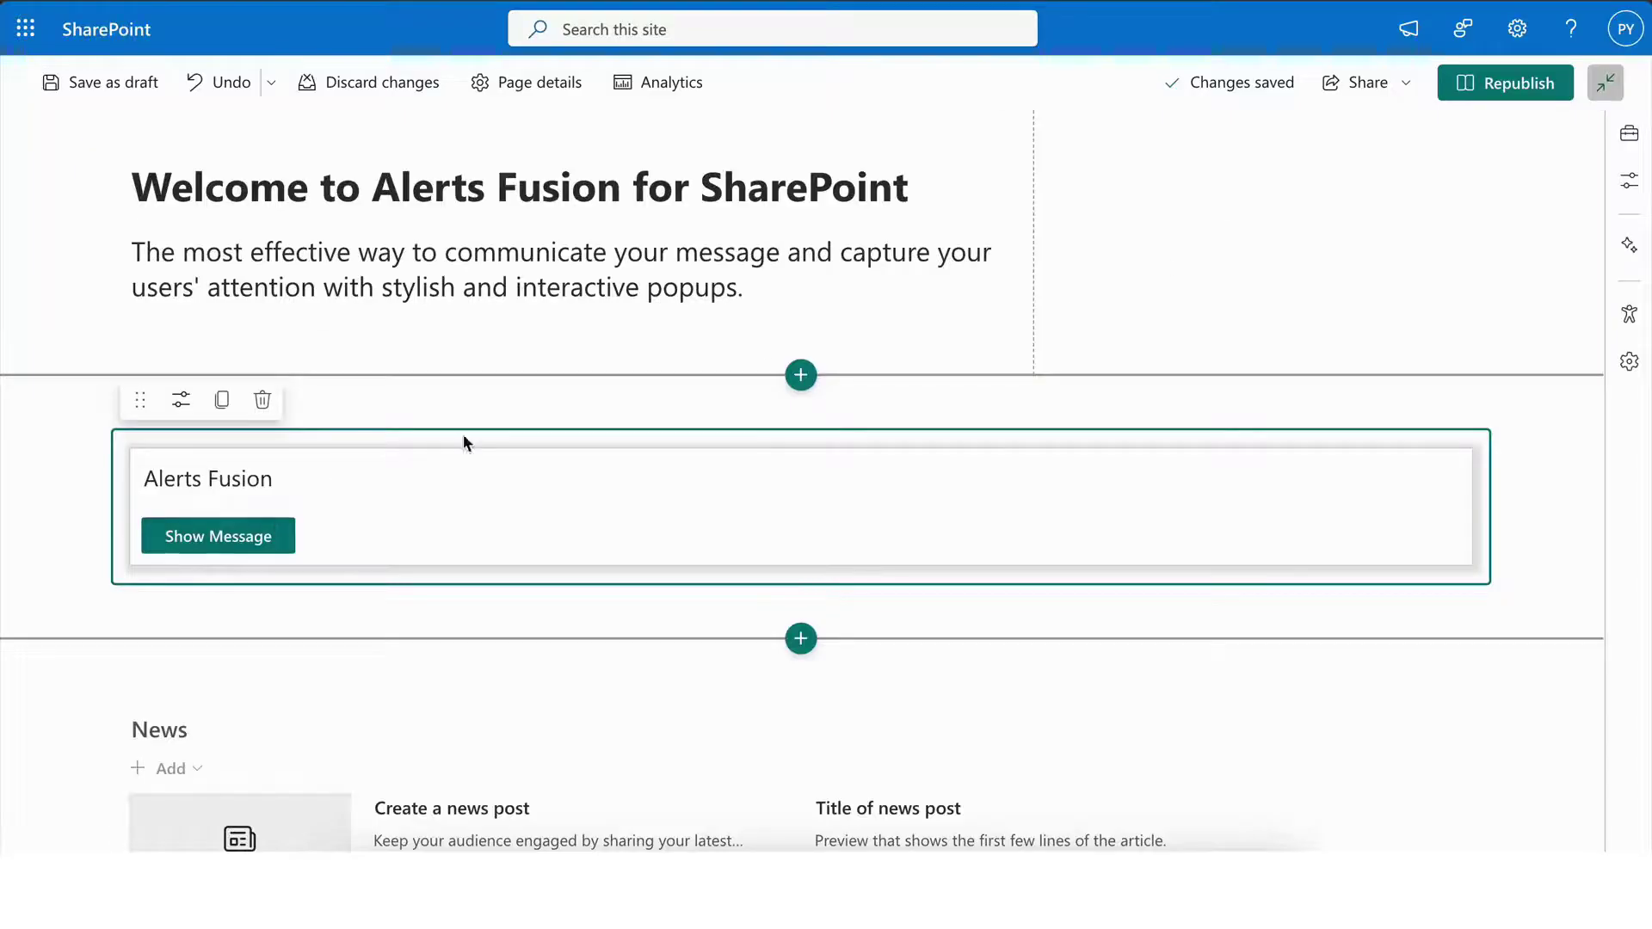
pyautogui.click(1485, 82)
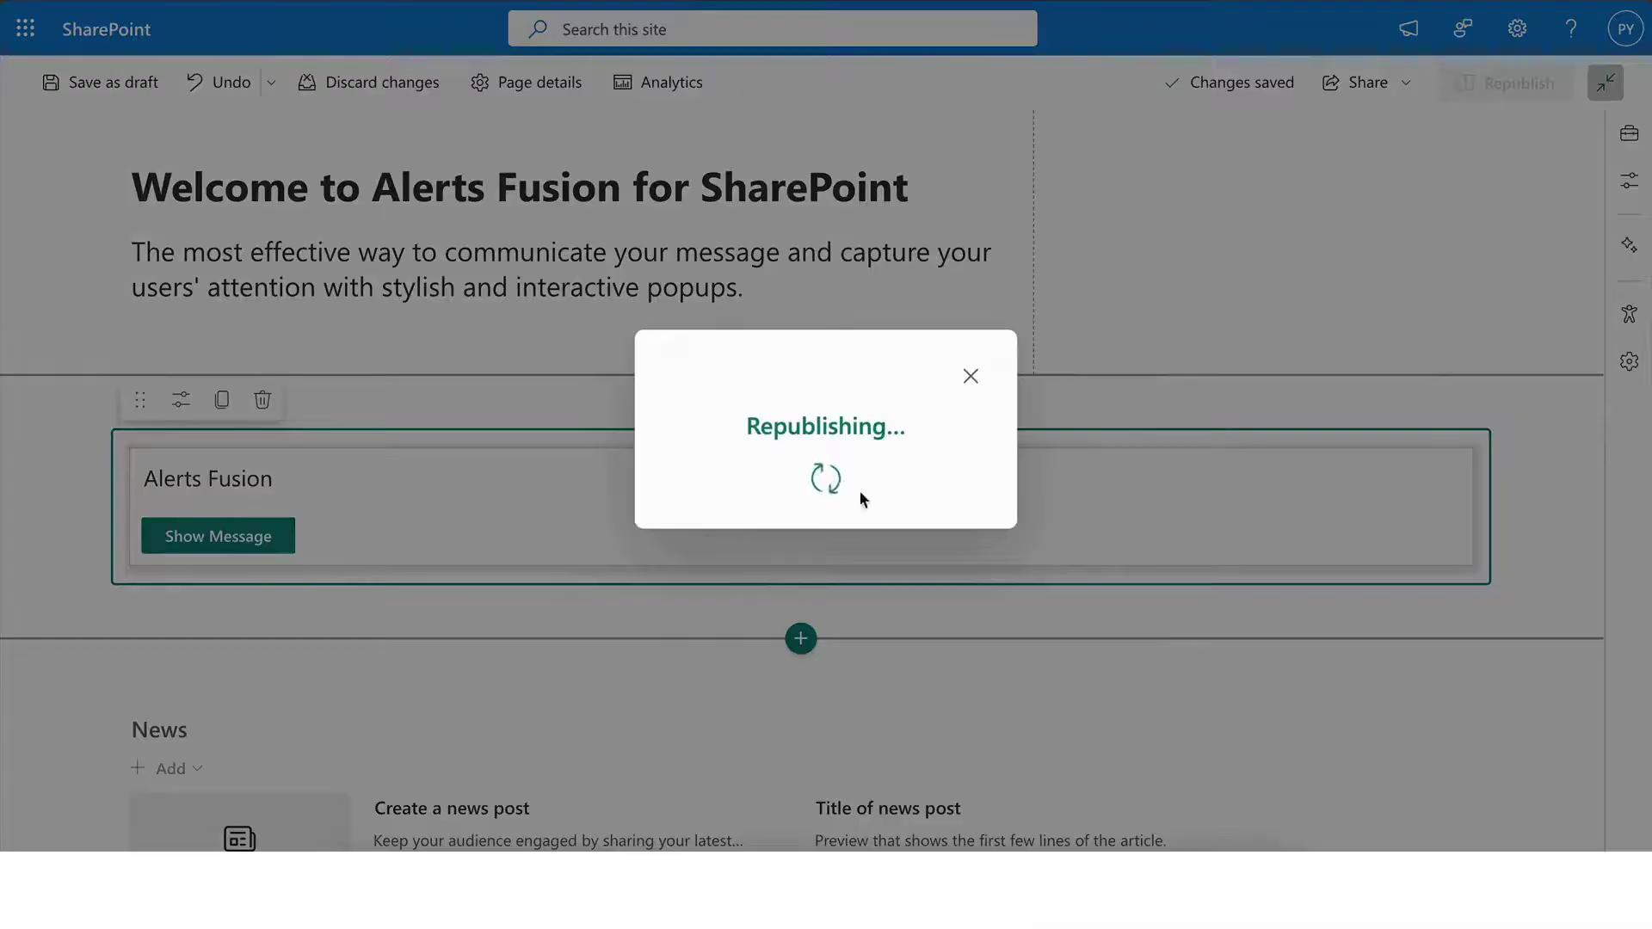